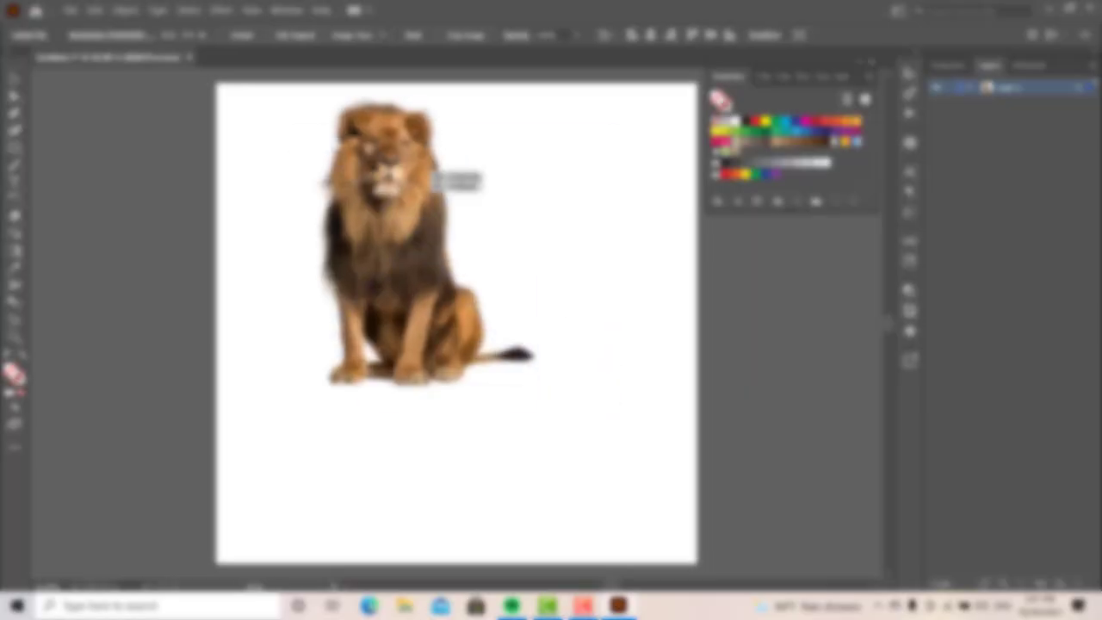
{"action": "scroll", "coordinate": [457, 301], "scroll_direction": "up", "scroll_amount": 5}
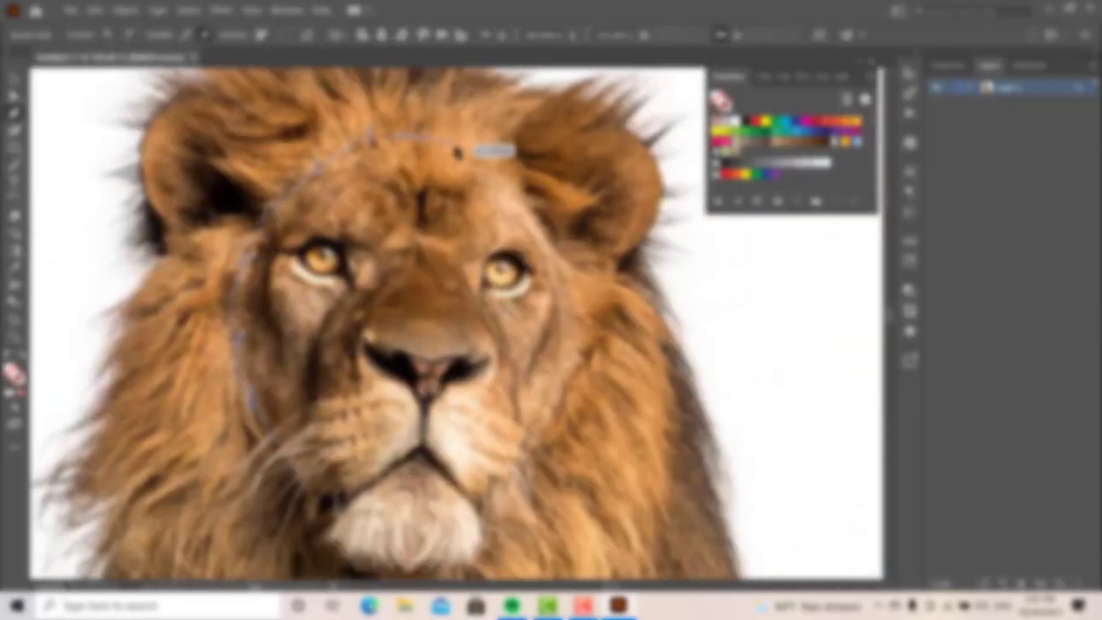
{"action": "scroll", "coordinate": [482, 172], "scroll_direction": "down", "scroll_amount": 3}
{"action": "scroll", "coordinate": [456, 319], "scroll_direction": "right", "scroll_amount": 5}
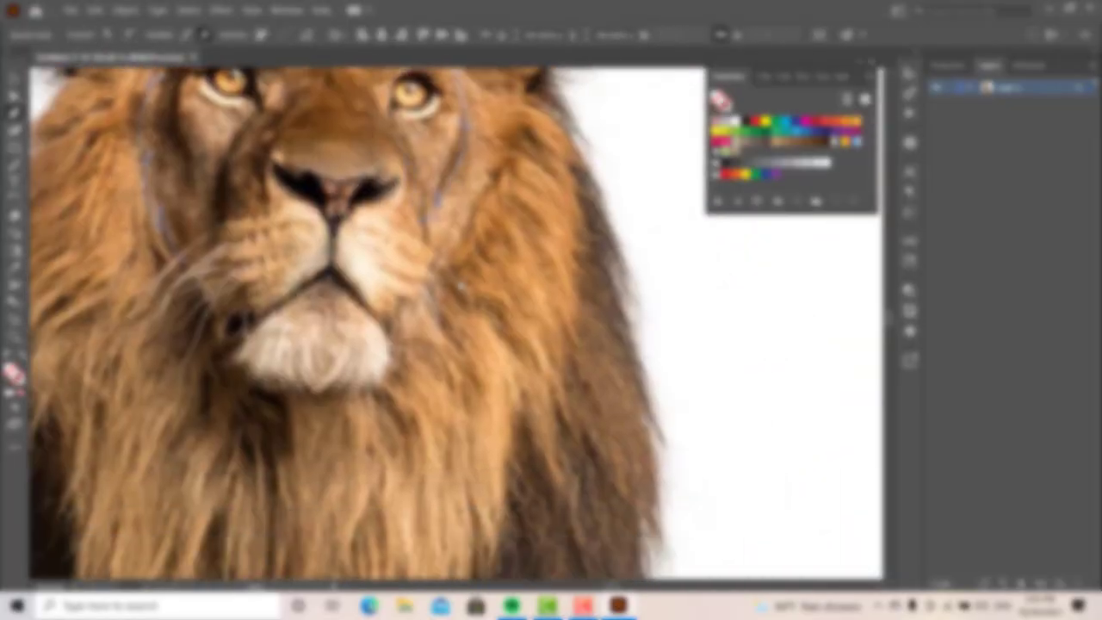
{"action": "scroll", "coordinate": [456, 318], "scroll_direction": "up", "scroll_amount": 6}
{"action": "scroll", "coordinate": [457, 318], "scroll_direction": "left", "scroll_amount": 7}
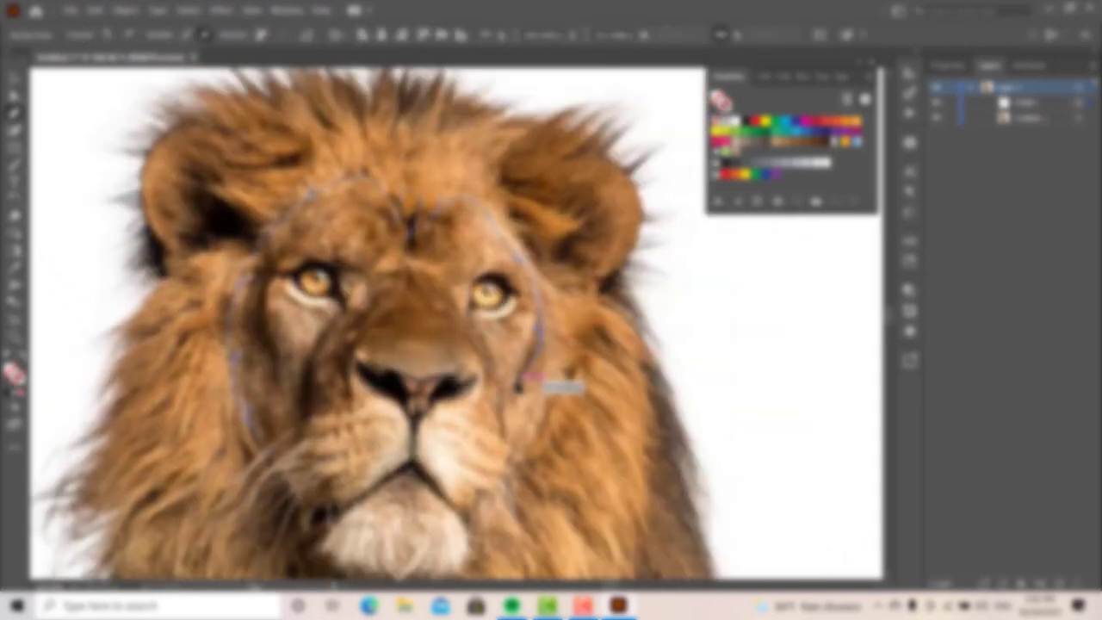
{"action": "scroll", "coordinate": [506, 222], "scroll_direction": "up", "scroll_amount": 2}
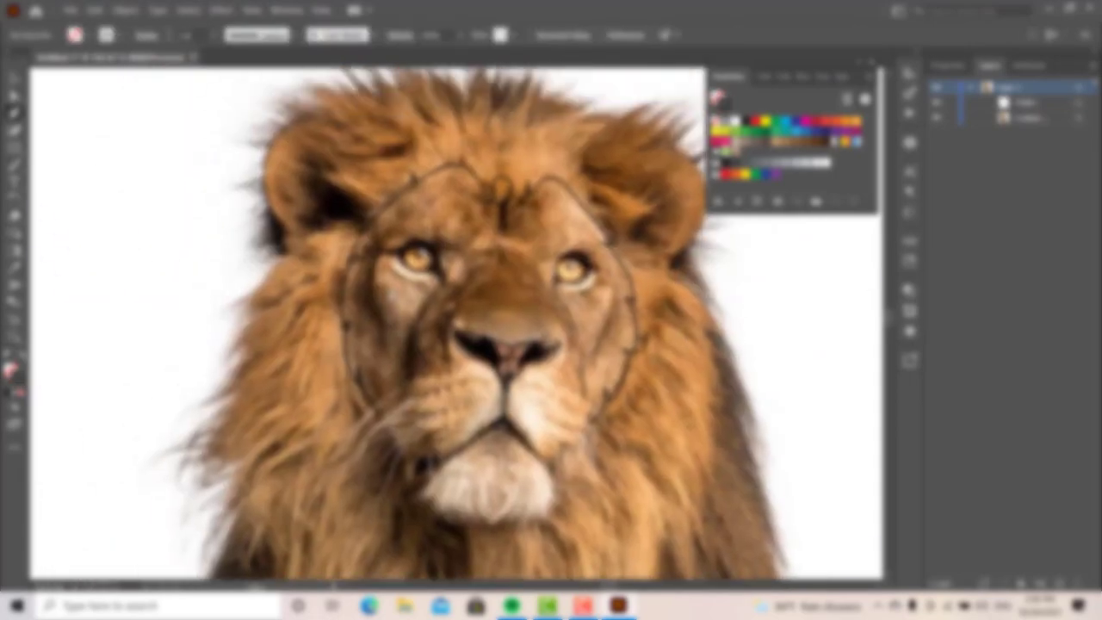
{"action": "scroll", "coordinate": [482, 302], "scroll_direction": "up", "scroll_amount": 2}
{"action": "scroll", "coordinate": [689, 198], "scroll_direction": "up", "scroll_amount": 3}
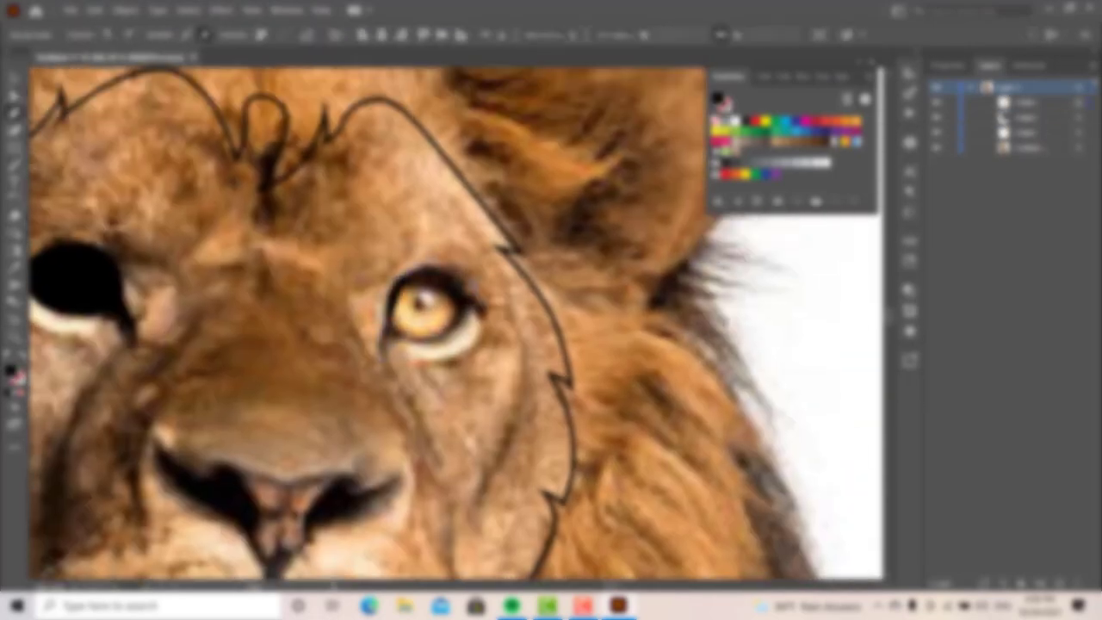
{"action": "scroll", "coordinate": [517, 239], "scroll_direction": "down", "scroll_amount": 4}
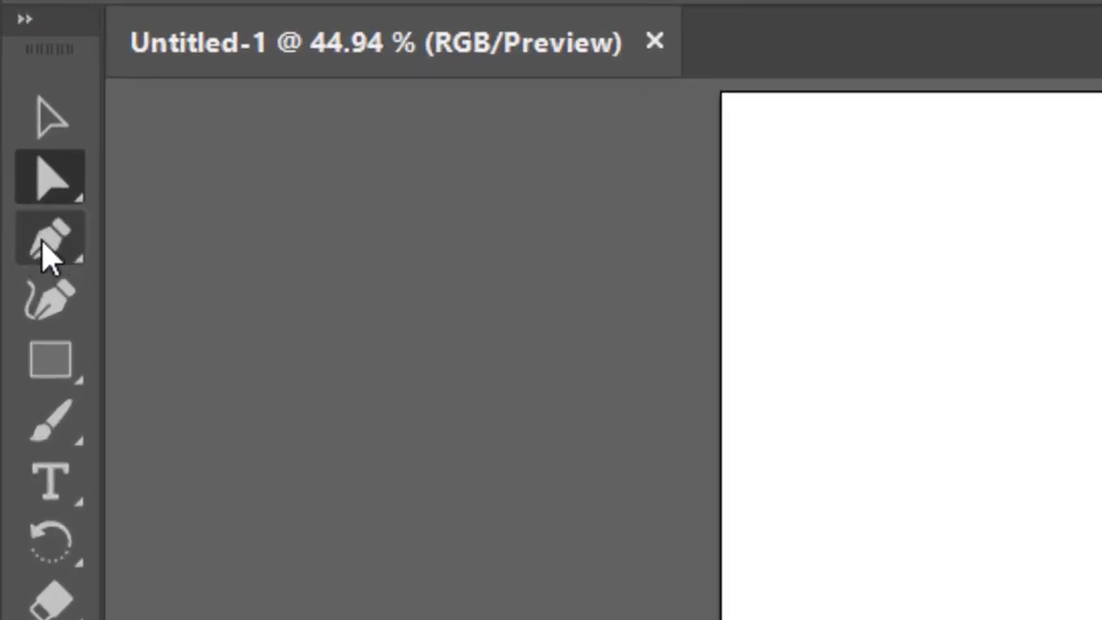
Step: Draw a closed five-sided shape with straight segments in the upper-left part of the artboard using the Pen tool
{"action": "left_click", "coordinate": [42, 251]}
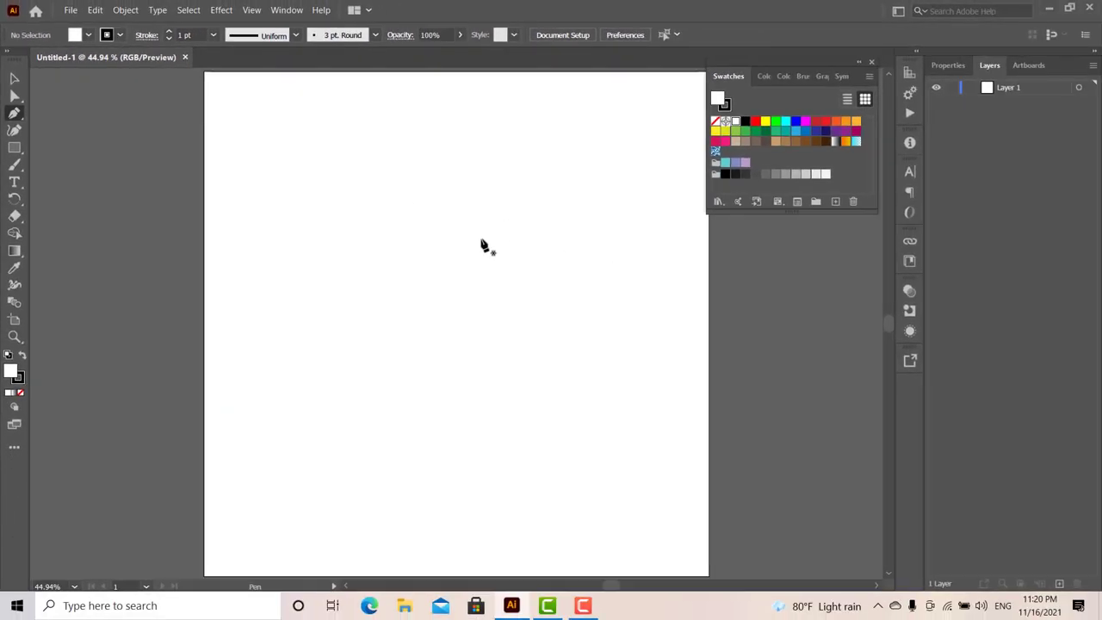
{"action": "key", "text": "a"}
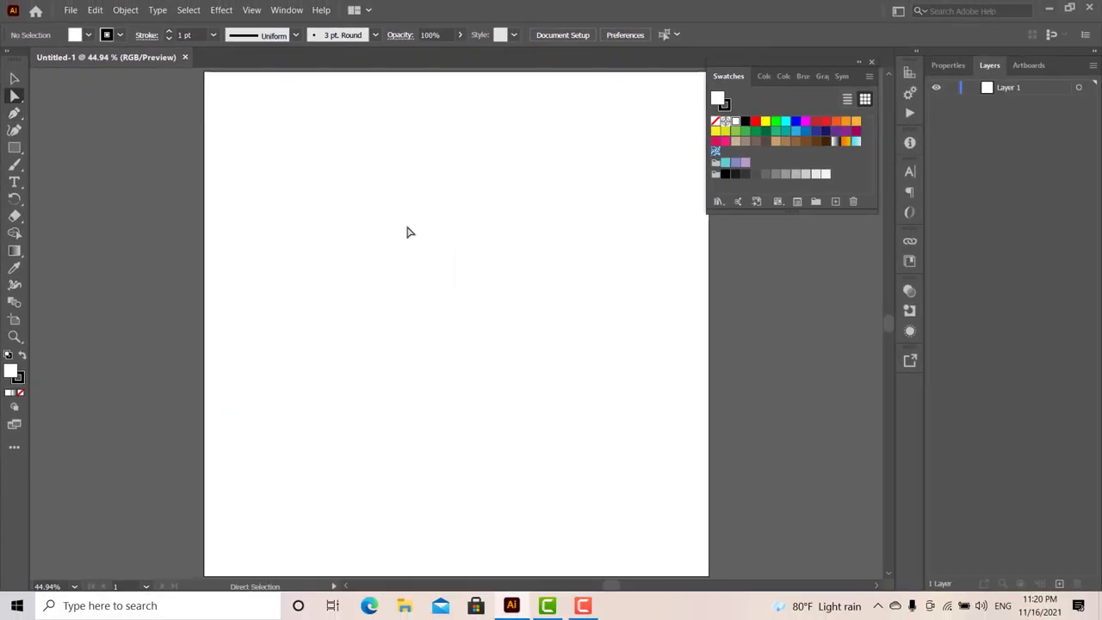
{"action": "key", "text": "p"}
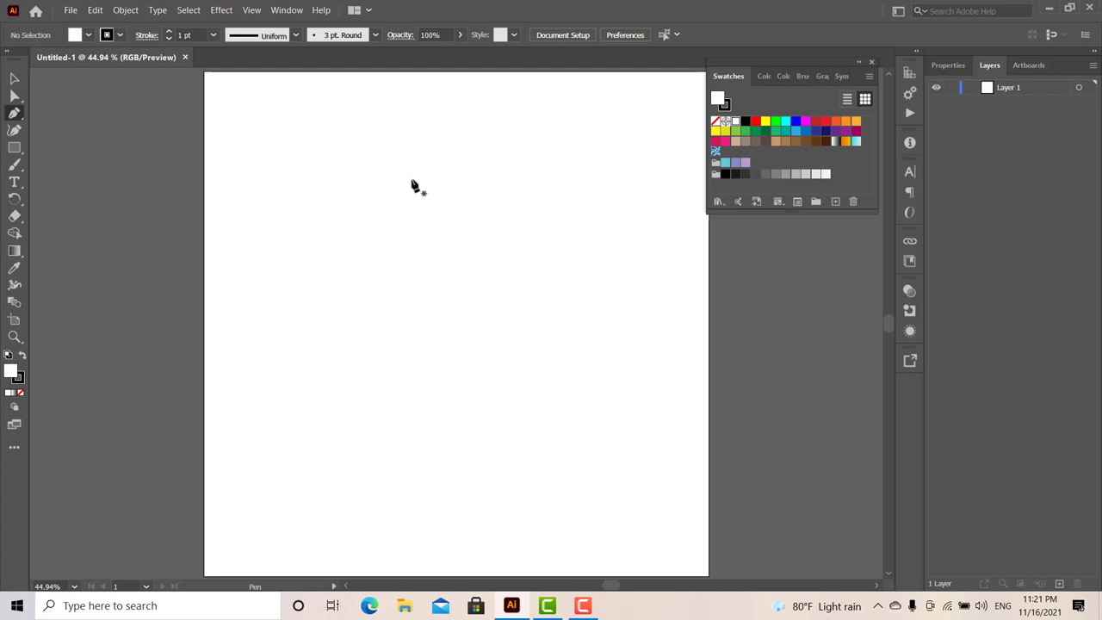
{"action": "left_click", "coordinate": [204, 243]}
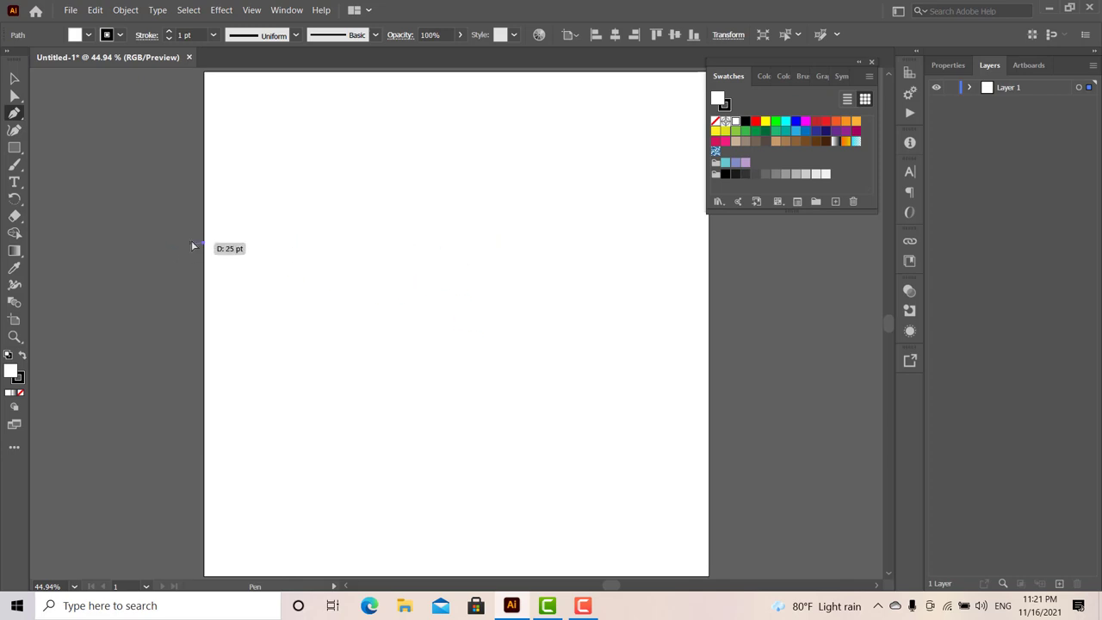
{"action": "key", "text": "ctrl+z"}
{"action": "left_click", "coordinate": [245, 213]}
{"action": "left_click", "coordinate": [364, 202]}
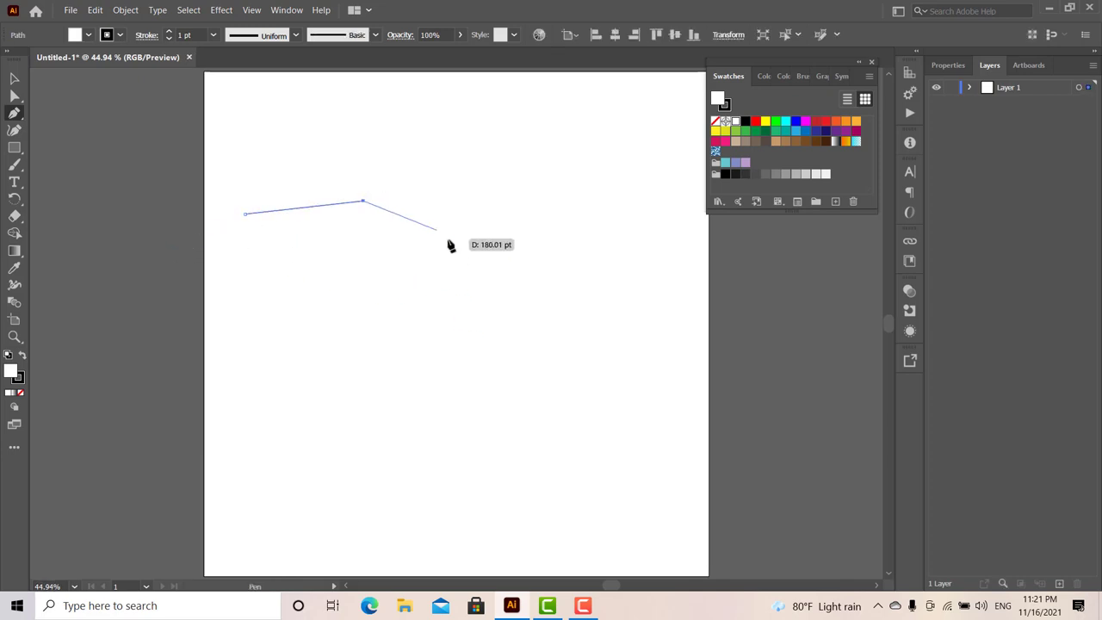
{"action": "left_click", "coordinate": [447, 239]}
{"action": "left_click", "coordinate": [424, 308]}
{"action": "left_click", "coordinate": [291, 300]}
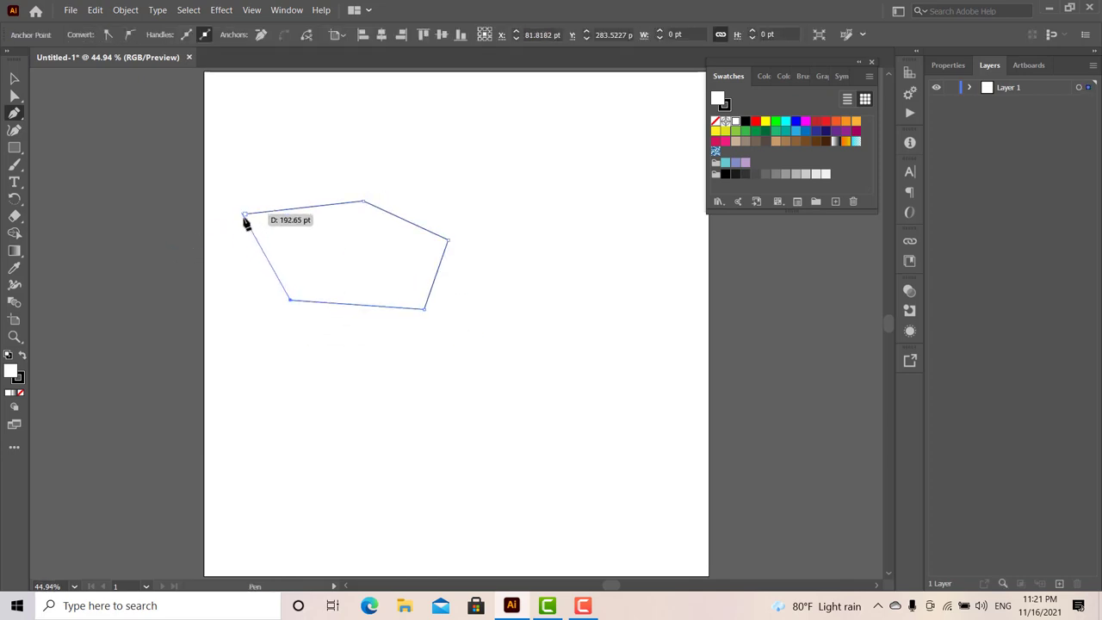
{"action": "left_click", "coordinate": [245, 214]}
{"action": "left_click_drag", "start_coordinate": [245, 215], "coordinate": [248, 221]}
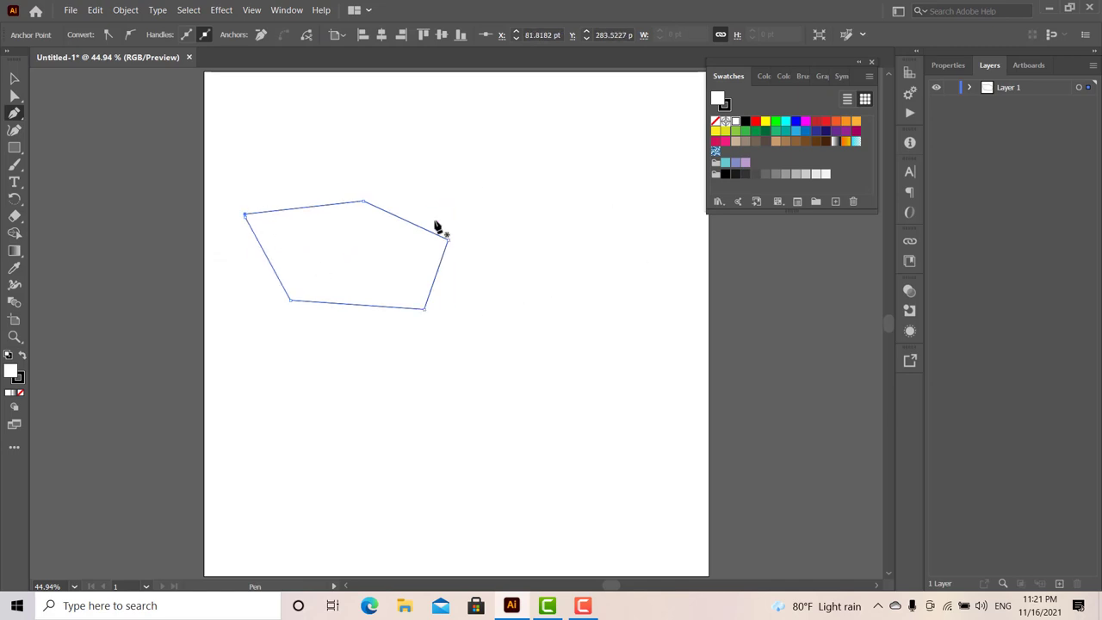
Step: Draw a closed triangle beside the five-sided shape, extending past the artboard's right edge
{"action": "left_click", "coordinate": [625, 211]}
{"action": "left_click", "coordinate": [566, 306]}
{"action": "left_click", "coordinate": [718, 330]}
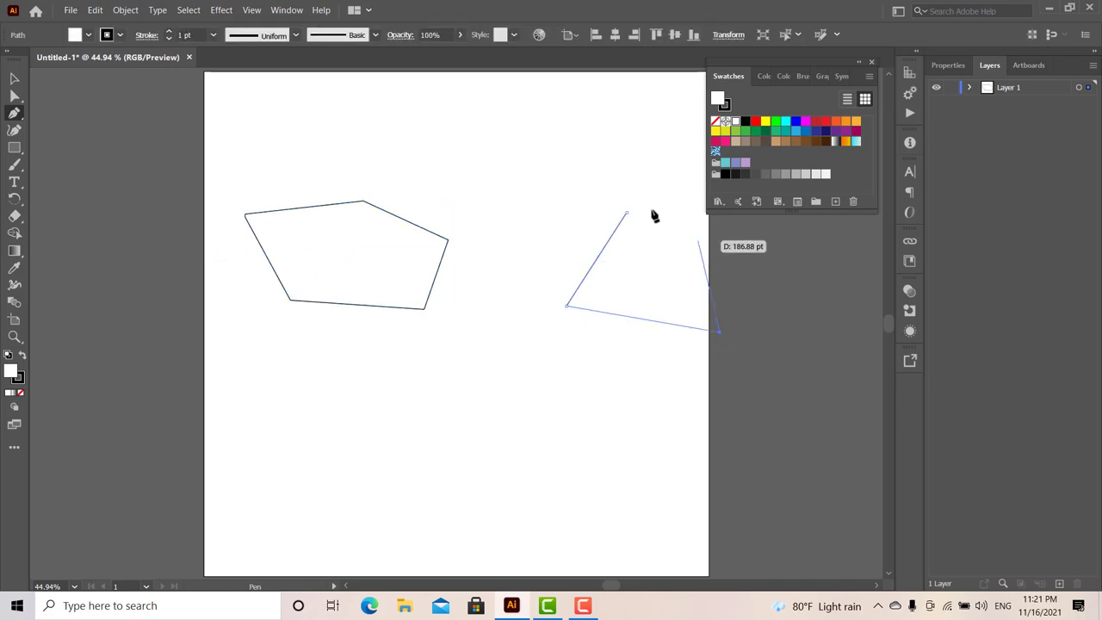
{"action": "left_click", "coordinate": [626, 214]}
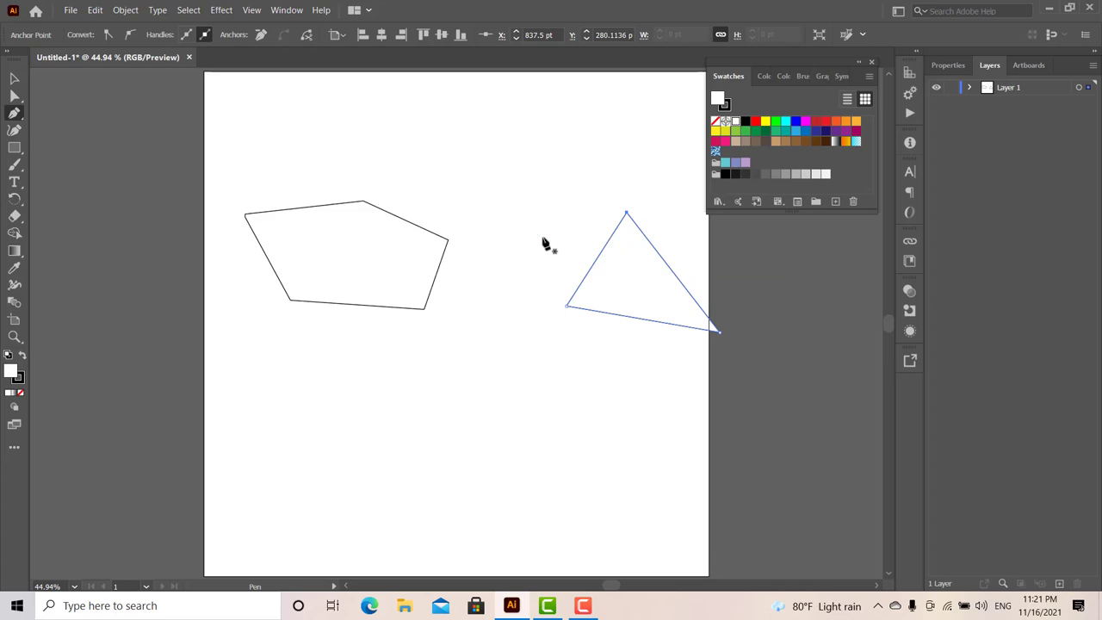
Step: Undo the triangle, the five-sided shape and the newly started path, clearing the artboard
{"action": "key", "text": "ctrl+z"}
{"action": "key", "text": "ctrl+z"}
{"action": "key", "text": "ctrl+z"}
{"action": "key", "text": "ctrl+z"}
{"action": "key", "text": "ctrl+z"}
{"action": "key", "text": "ctrl+z"}
{"action": "key", "text": "ctrl+z"}
{"action": "key", "text": "ctrl+z"}
{"action": "key", "text": "ctrl+z"}
{"action": "key", "text": "ctrl+z"}
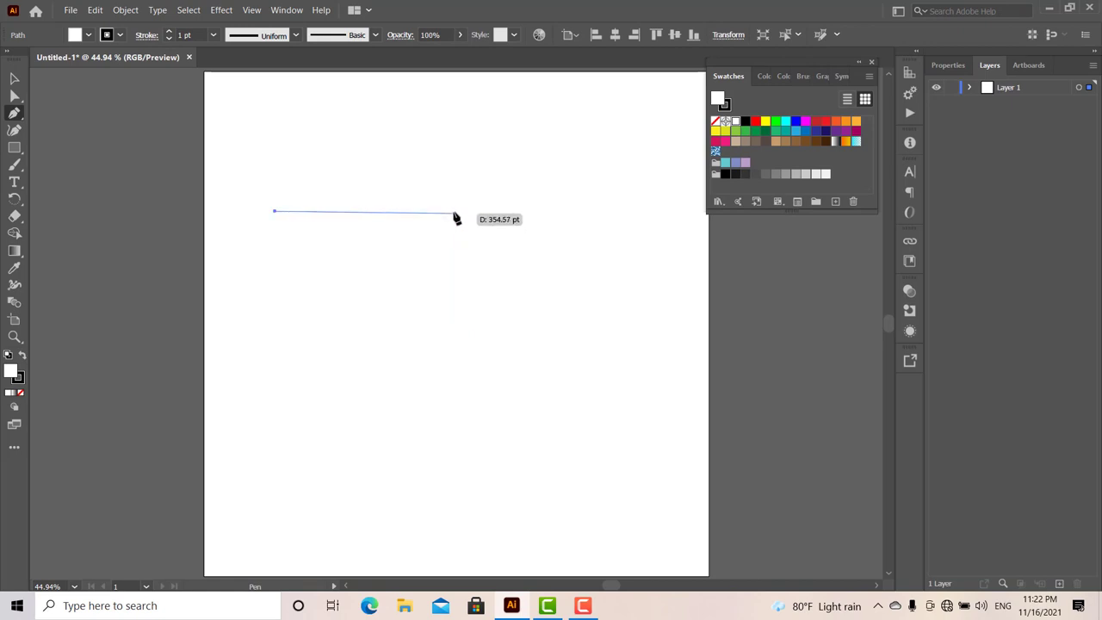
{"action": "key", "text": "ctrl"}
{"action": "key", "text": "ctrl+z"}
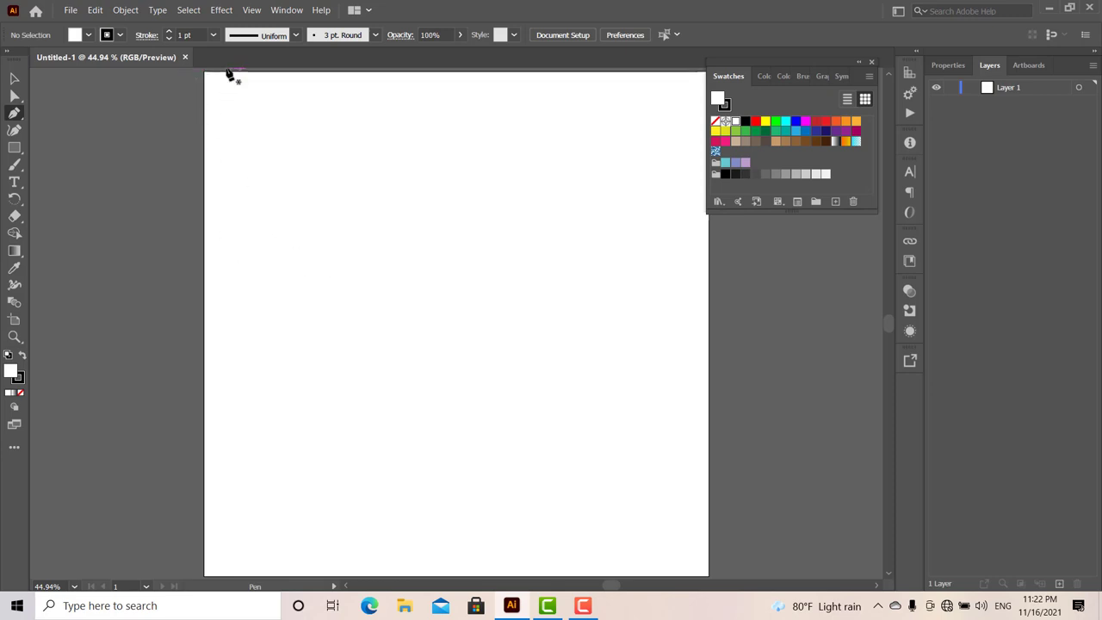
Step: Try an open four-sided path with the Pen tool in the middle of the artboard and undo it
{"action": "left_click", "coordinate": [336, 226]}
{"action": "left_click", "coordinate": [489, 239]}
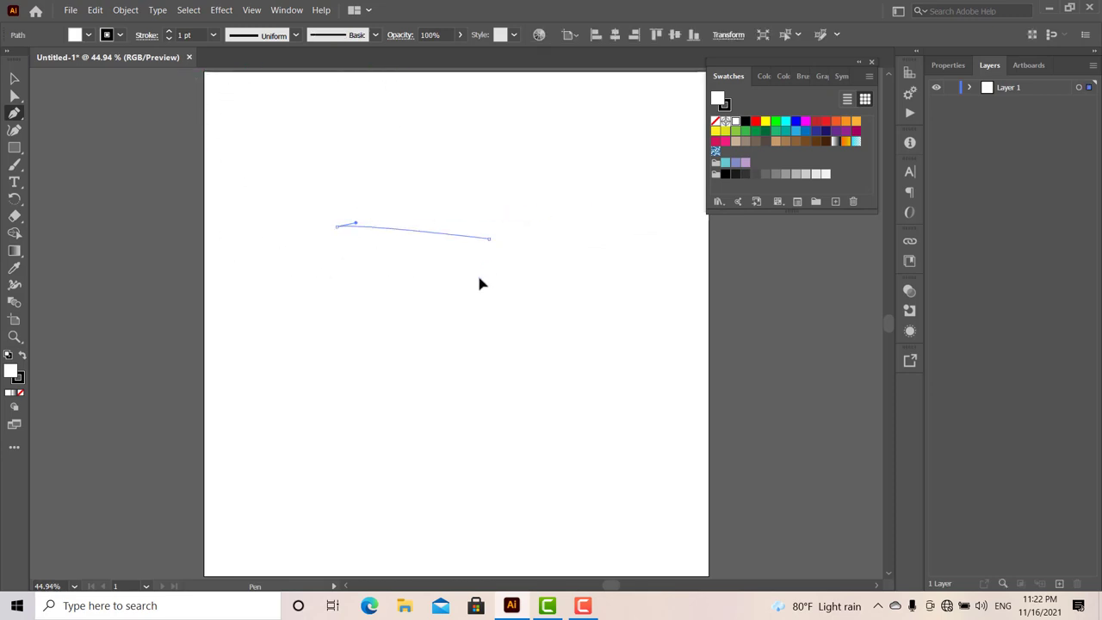
{"action": "left_click", "coordinate": [470, 339]}
{"action": "left_click", "coordinate": [336, 310]}
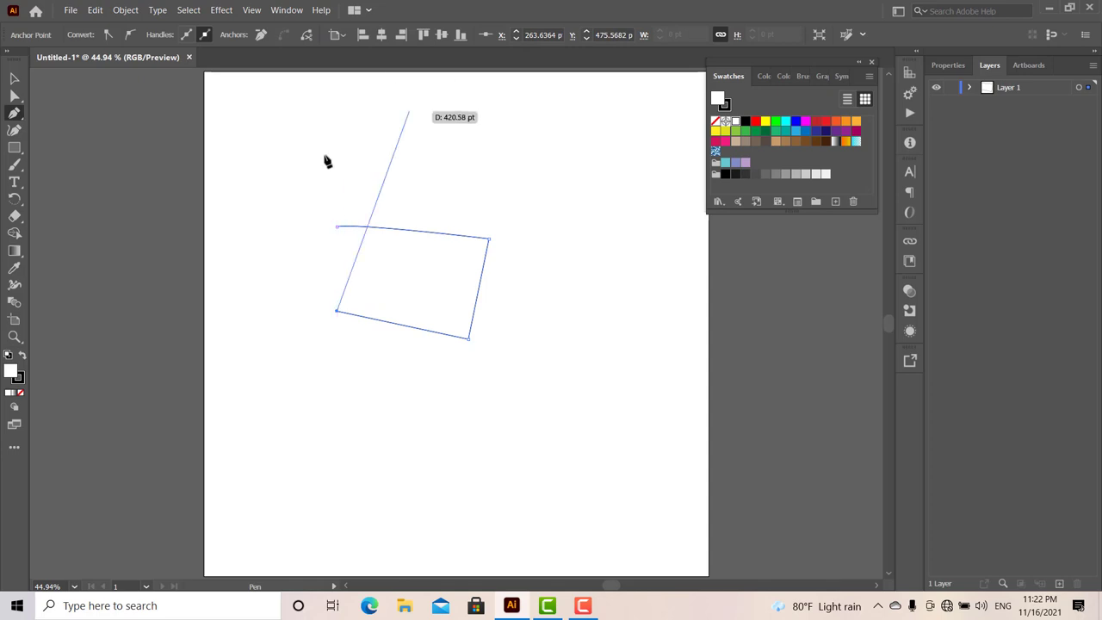
{"action": "key", "text": "ctrl+z"}
{"action": "key", "text": "ctrl+z"}
{"action": "key", "text": "ctrl+z"}
{"action": "key", "text": "ctrl+z"}
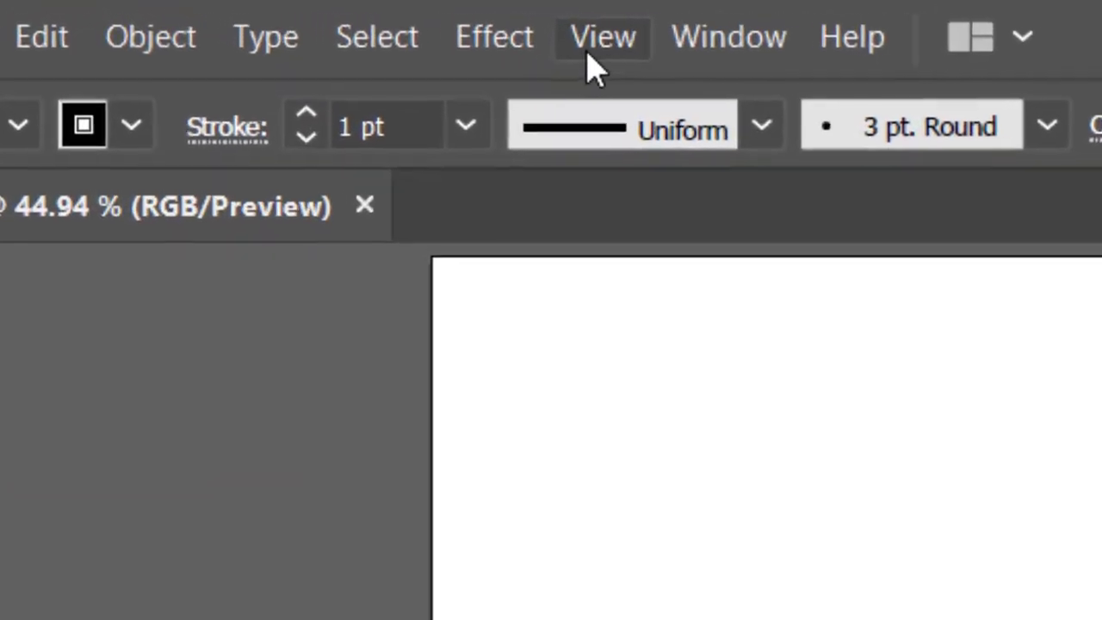
Step: Turn off Smart Guides and draw an open, self-crossing path with the Pen tool, ending in a curved segment
{"action": "left_click", "coordinate": [594, 41]}
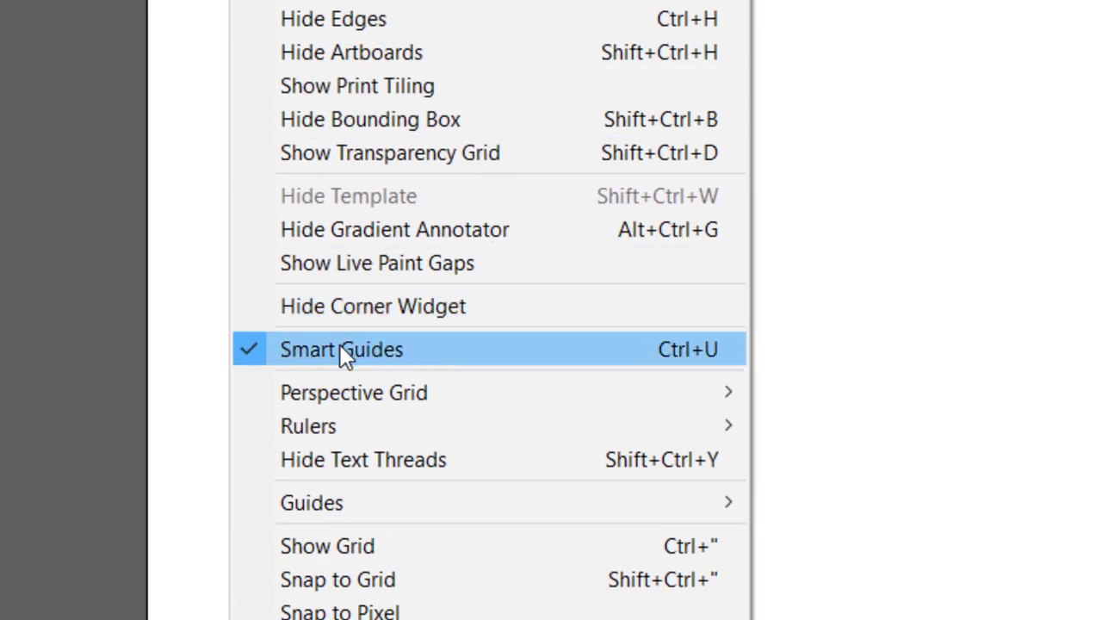
{"action": "left_click", "coordinate": [253, 349]}
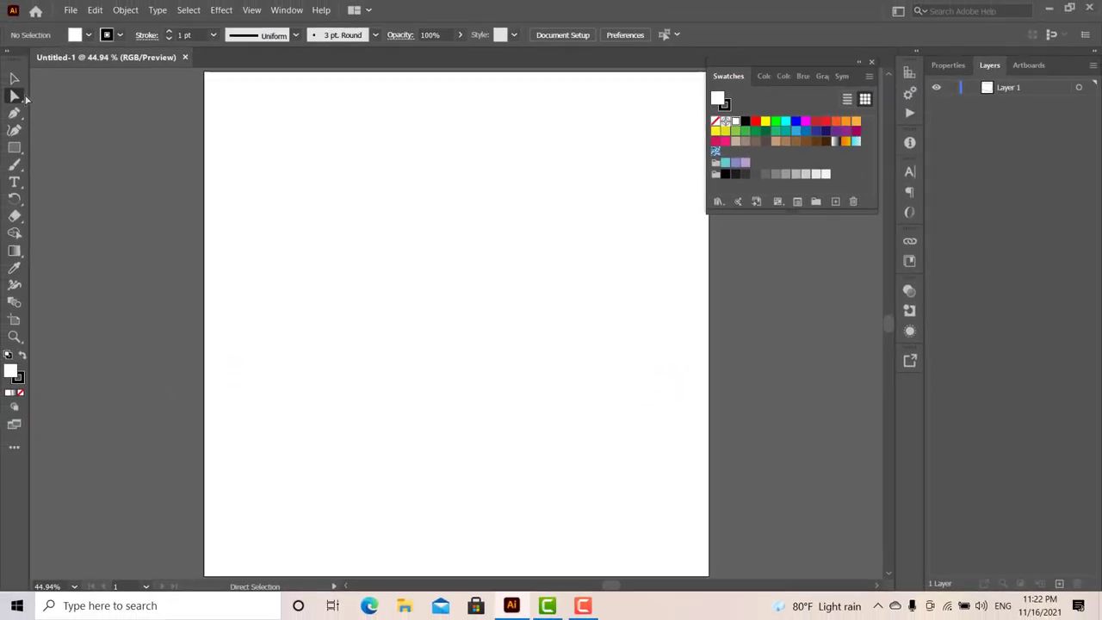
{"action": "left_click", "coordinate": [14, 112]}
{"action": "left_click", "coordinate": [460, 217]}
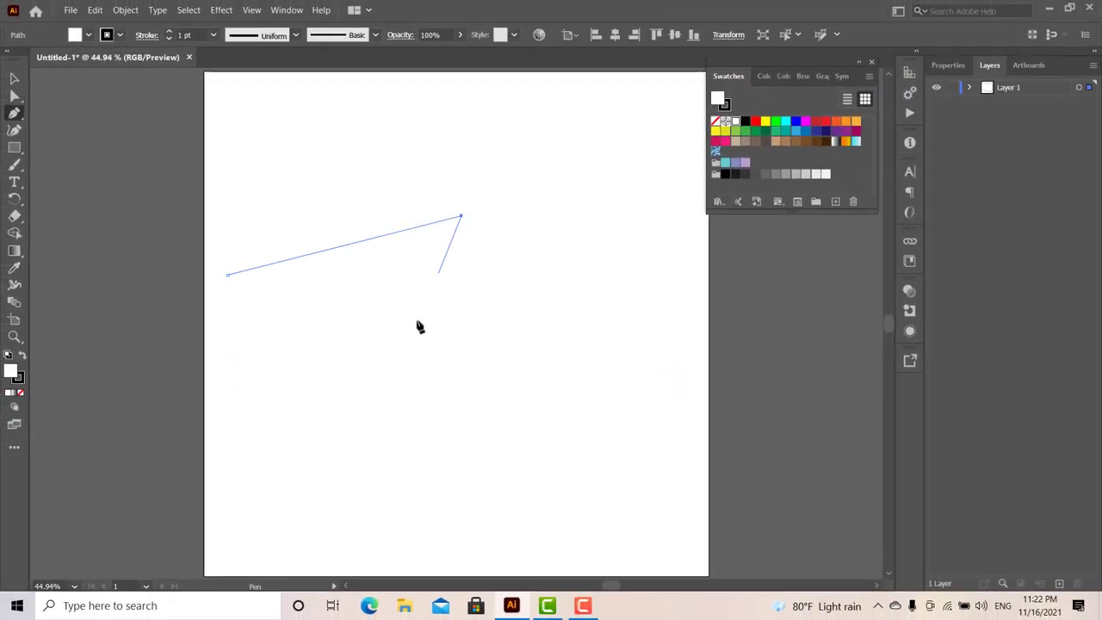
{"action": "left_click", "coordinate": [417, 320]}
{"action": "left_click", "coordinate": [323, 286]}
{"action": "left_click", "coordinate": [493, 258]}
{"action": "left_click", "coordinate": [375, 405]}
{"action": "left_click_drag", "start_coordinate": [268, 334], "coordinate": [302, 310]}
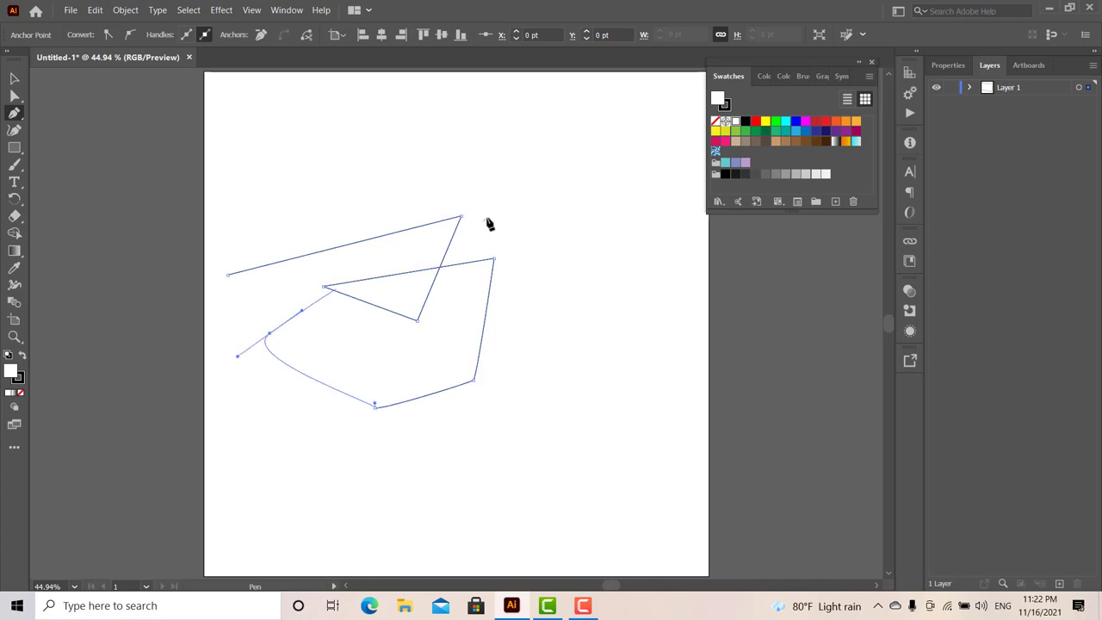
Step: Undo every segment of the self-crossing path, leaving the artboard empty
{"action": "key", "text": "ctrl+z"}
{"action": "key", "text": "ctrl+z"}
{"action": "key", "text": "ctrl+z"}
{"action": "key", "text": "ctrl+z"}
{"action": "key", "text": "ctrl+z"}
{"action": "key", "text": "ctrl+z"}
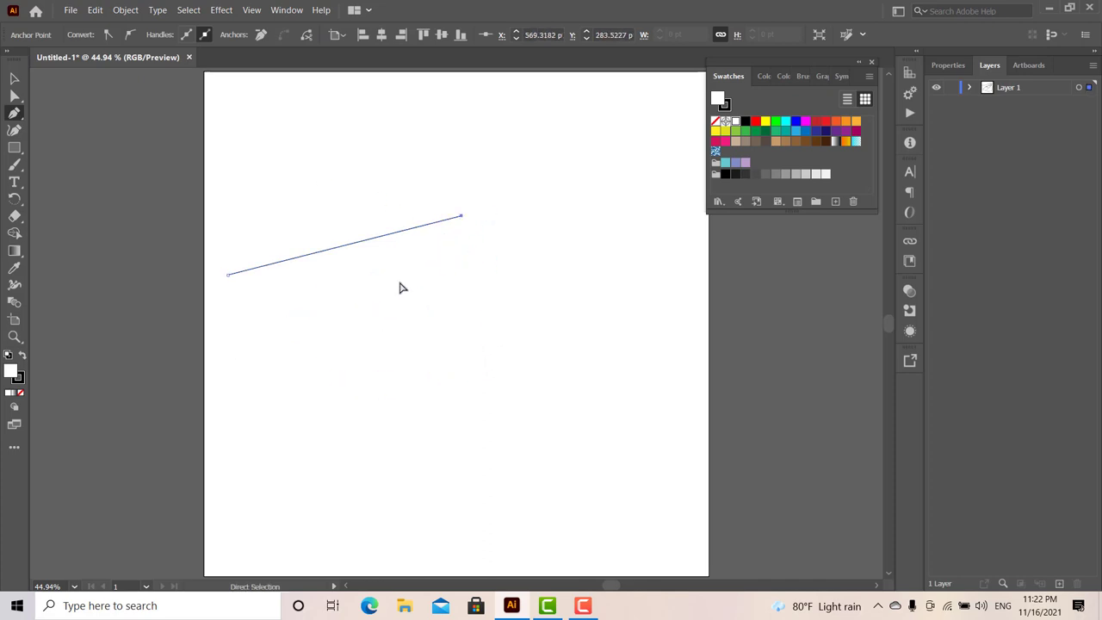
{"action": "key", "text": "ctrl+z"}
{"action": "key", "text": "ctrl+z"}
Step: Turn Smart Guides back on
{"action": "left_click", "coordinate": [252, 9]}
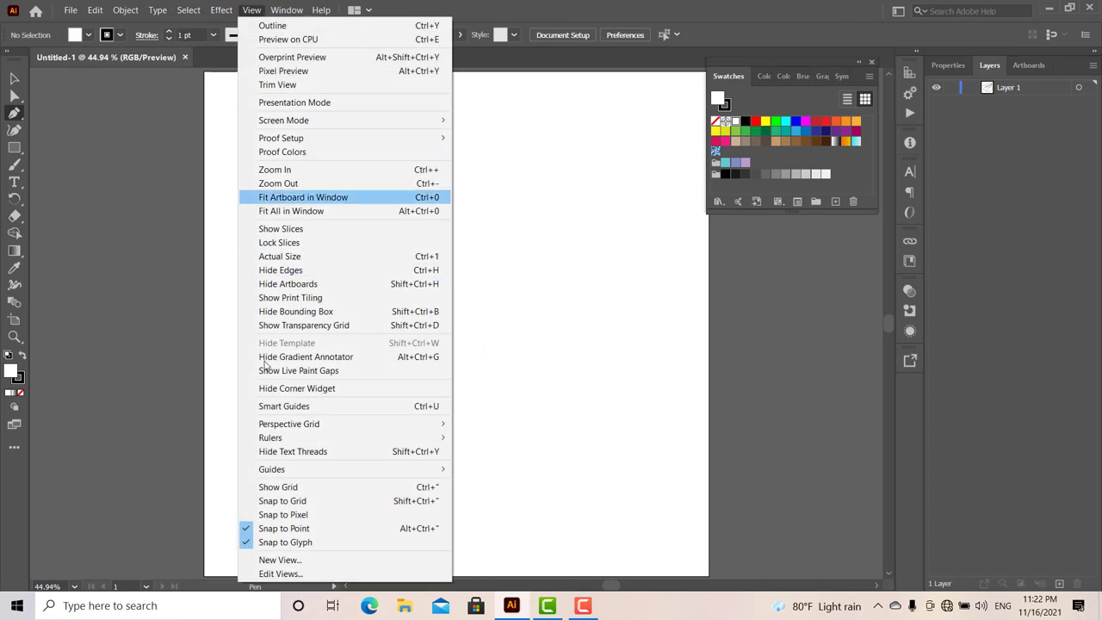
{"action": "left_click", "coordinate": [273, 408]}
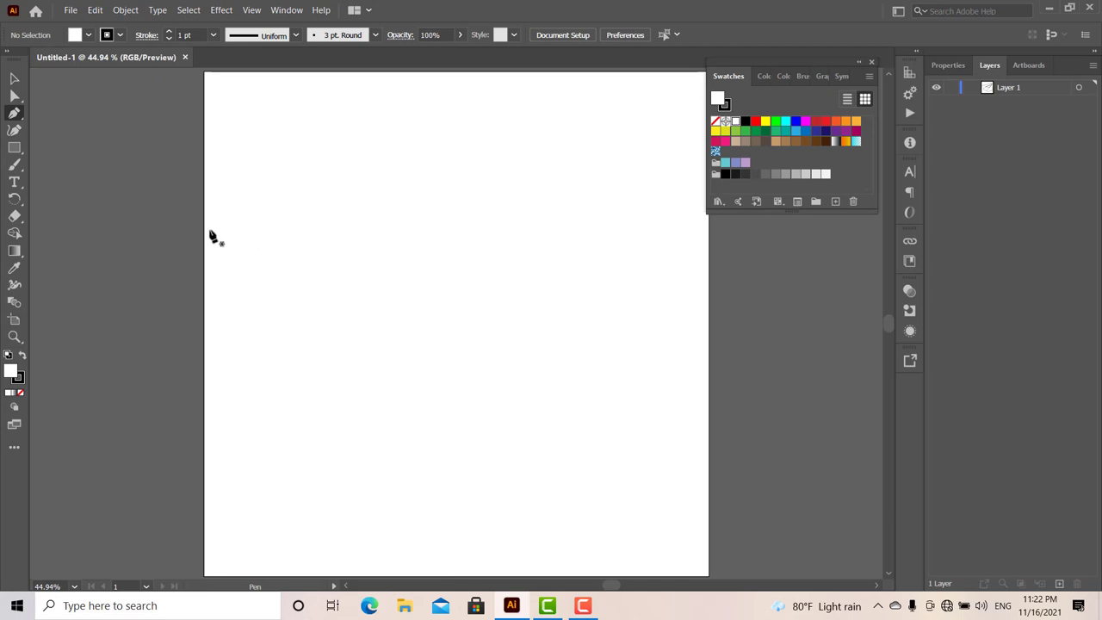
{"action": "left_click", "coordinate": [252, 9]}
Step: Draw an open zigzag path with five anchor points across the upper part of the artboard using the Pen tool
{"action": "left_click", "coordinate": [227, 106], "text": "ctrl"}
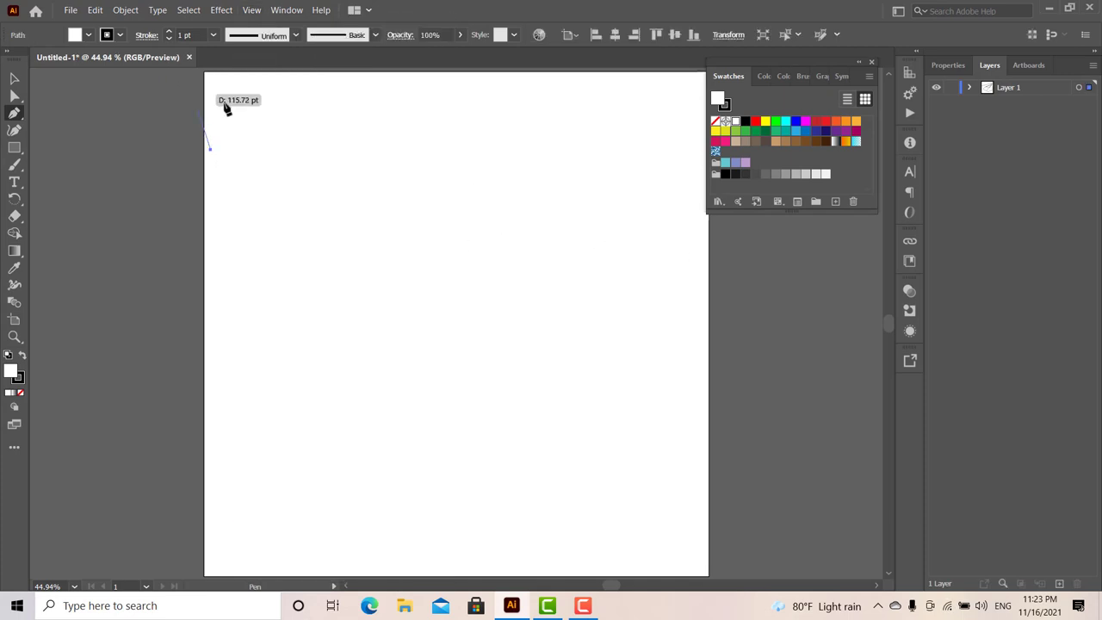
{"action": "left_click", "coordinate": [326, 135]}
{"action": "left_click", "coordinate": [379, 292]}
{"action": "left_click", "coordinate": [417, 166]}
{"action": "left_click_drag", "start_coordinate": [414, 326], "coordinate": [466, 213]}
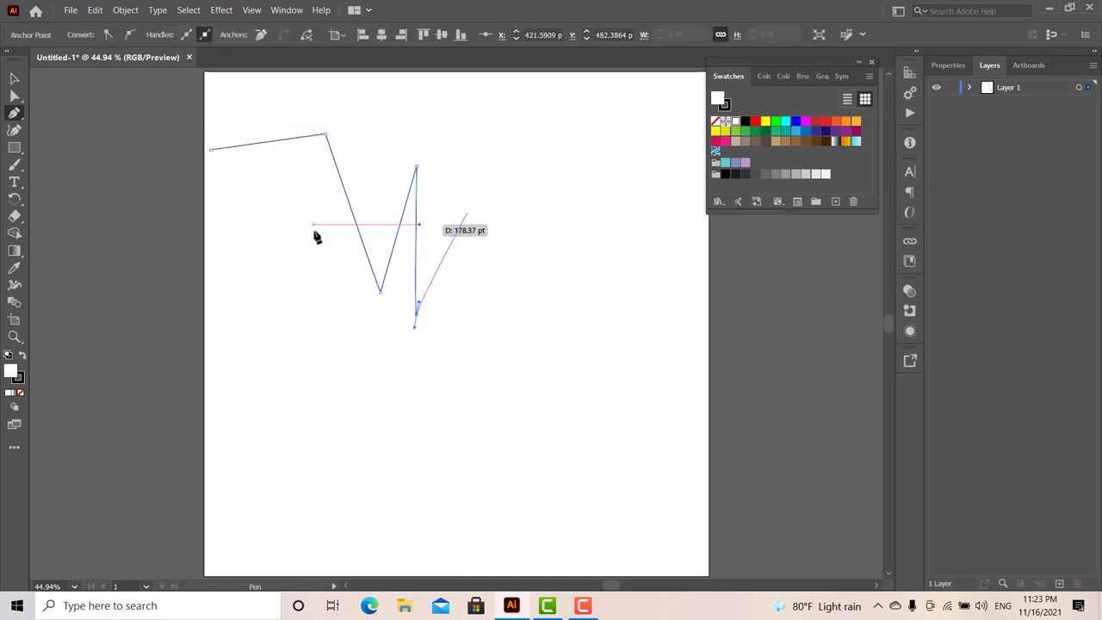
Step: Undo the zigzag path and the newly started horizontal path
{"action": "key", "text": "ctrl+z"}
{"action": "left_click", "coordinate": [342, 138], "text": "ctrl"}
{"action": "left_click", "coordinate": [249, 180]}
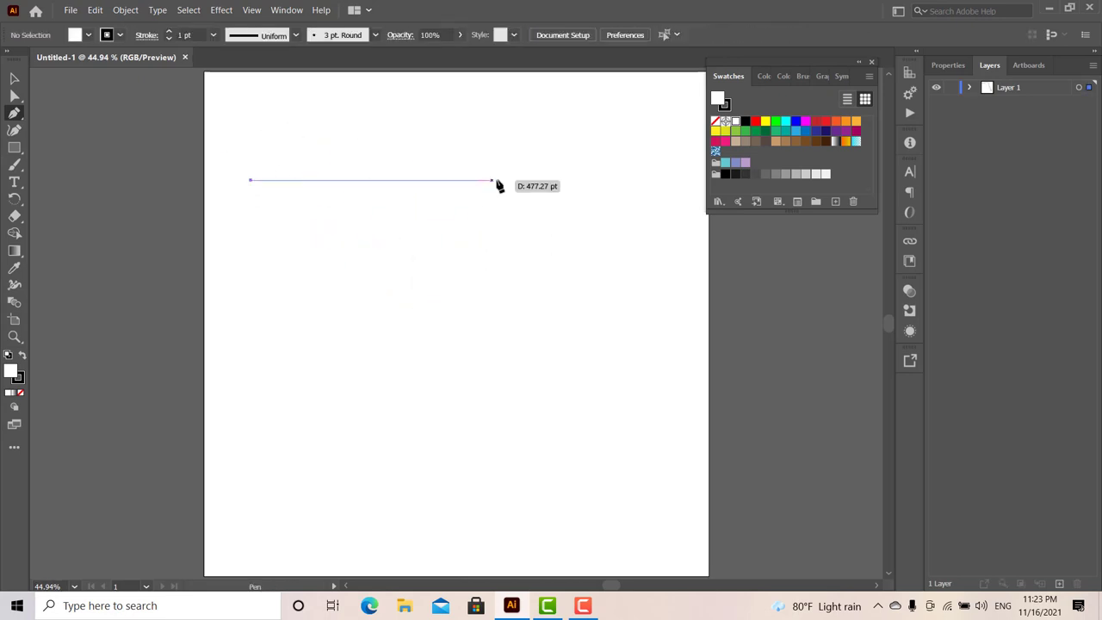
{"action": "key", "text": "ctrl+z"}
{"action": "key", "text": "ctrl+z"}
{"action": "key", "text": "ctrl+z"}
{"action": "key", "text": "ctrl+z"}
{"action": "key", "text": "ctrl+z"}
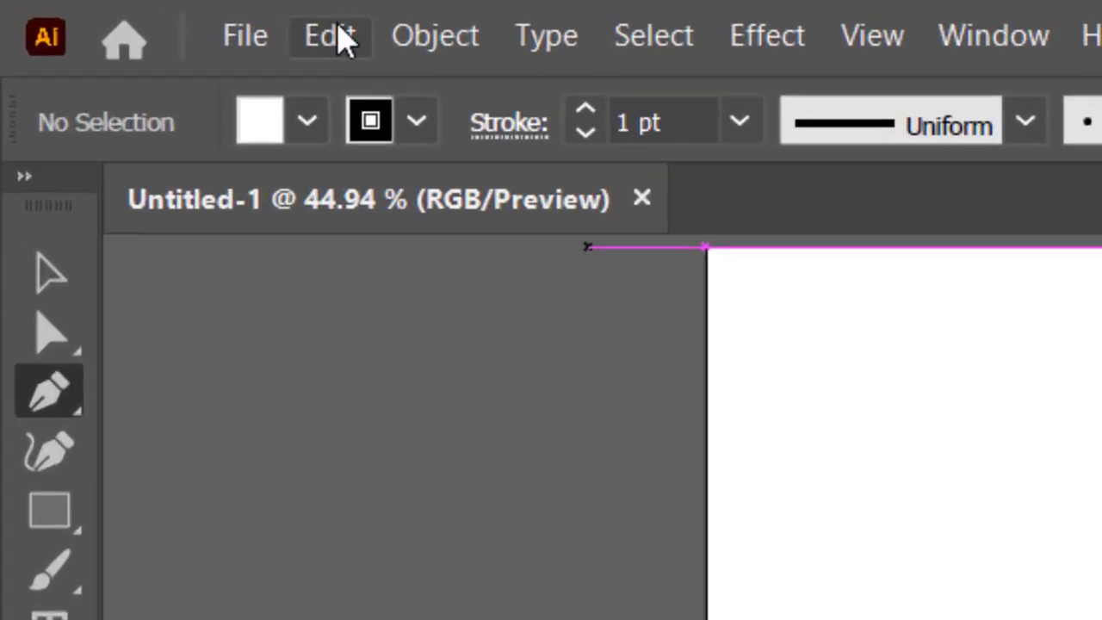
Step: Review the Smart Guides preferences, including the colour choices for object guides, and keep Magenta
{"action": "left_click", "coordinate": [330, 37]}
{"action": "mouse_move", "coordinate": [220, 439]}
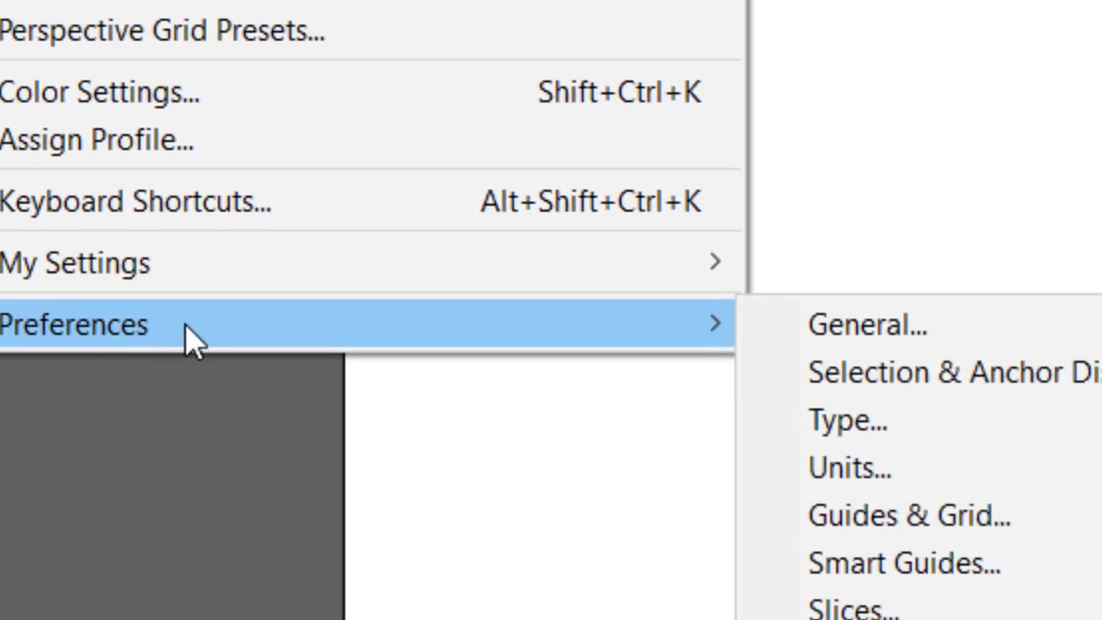
{"action": "left_click", "coordinate": [843, 328]}
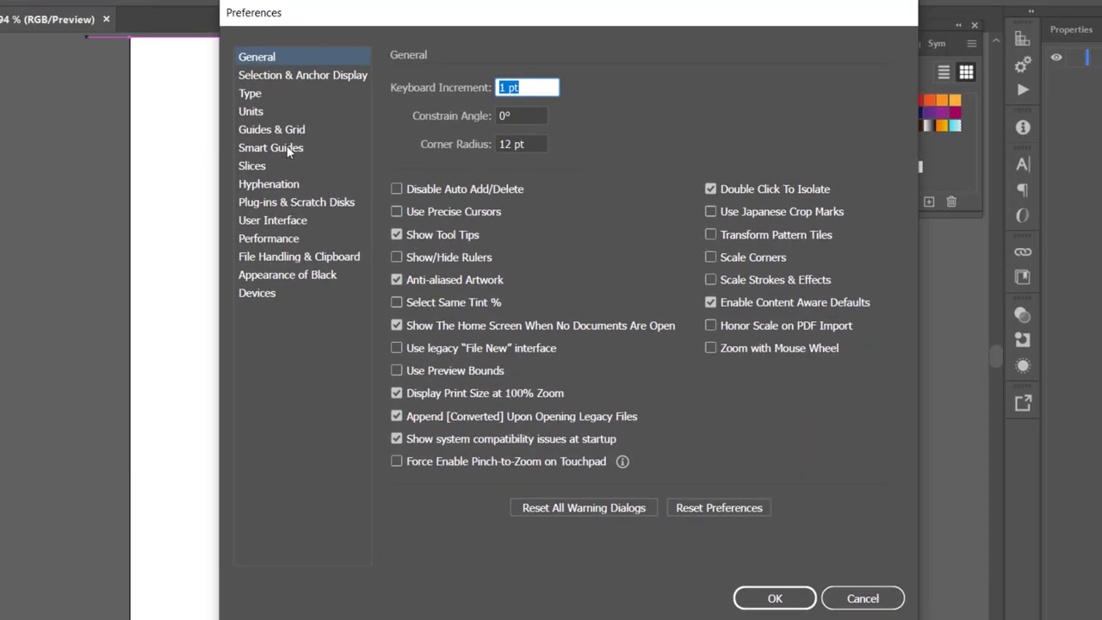
{"action": "left_click", "coordinate": [289, 152]}
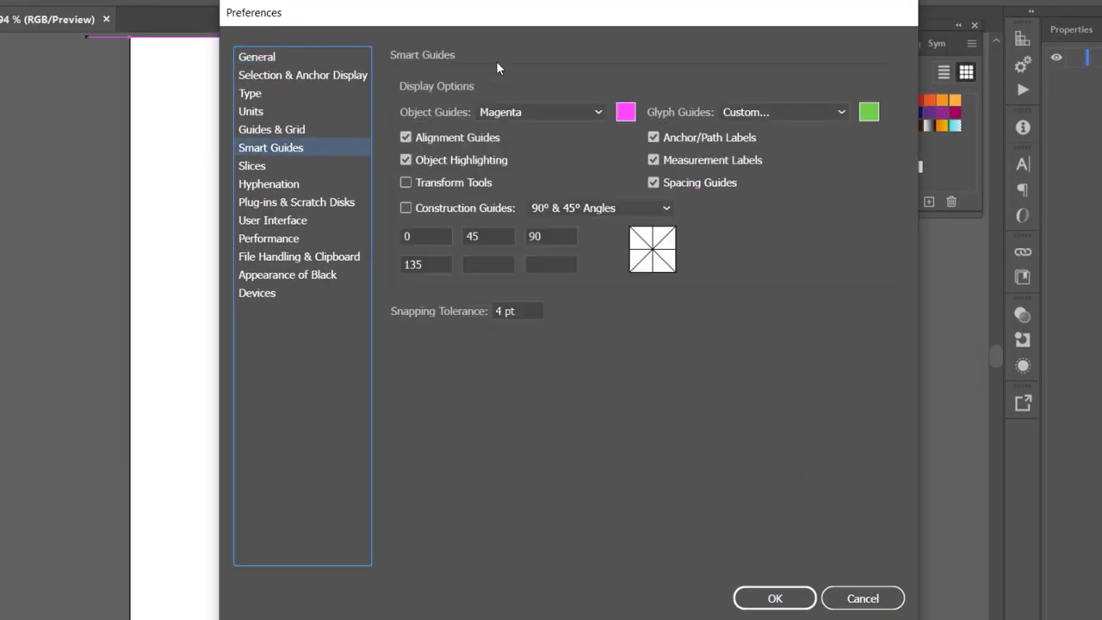
{"action": "left_click", "coordinate": [569, 113]}
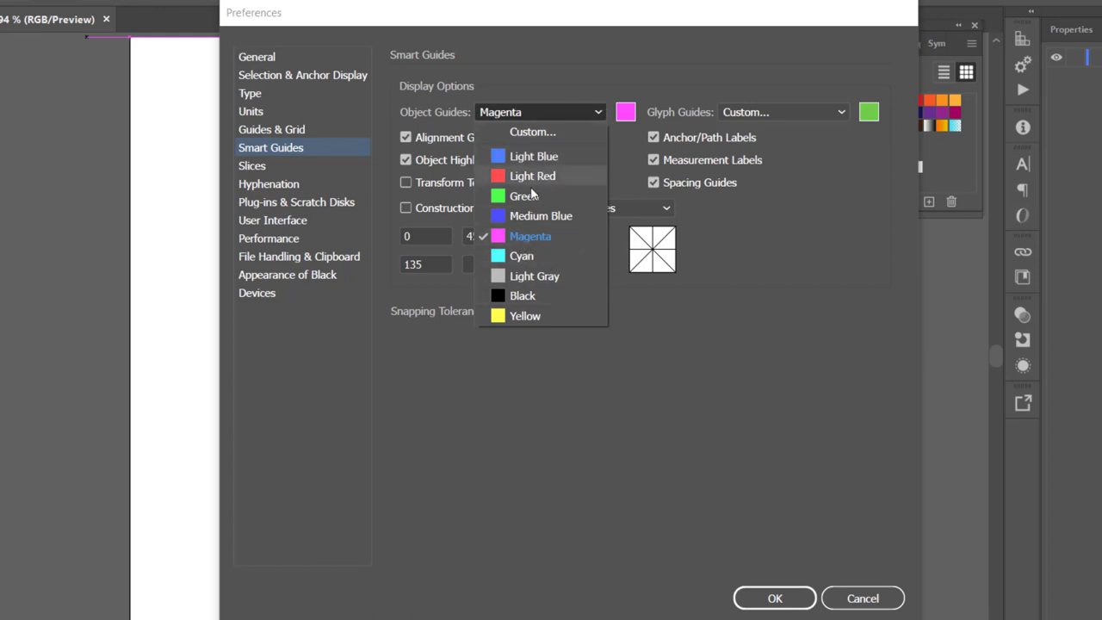
{"action": "left_click", "coordinate": [568, 109]}
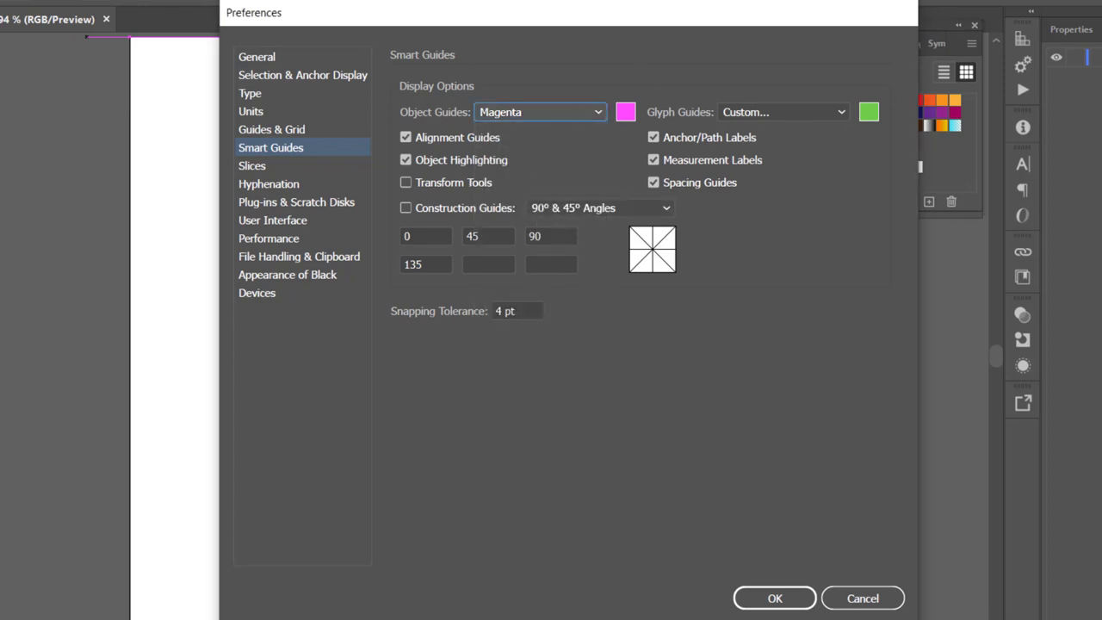
{"action": "left_click", "coordinate": [771, 597]}
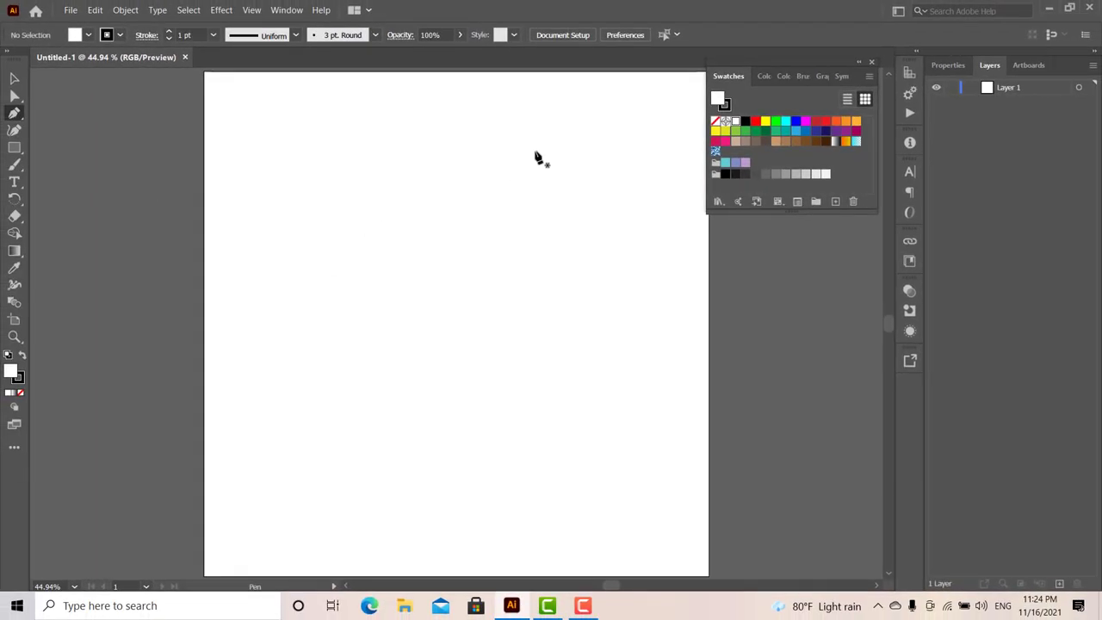
Step: Draw an open path with three anchor points in the upper half of the artboard using the Pen tool
{"action": "left_click", "coordinate": [535, 153]}
{"action": "left_click", "coordinate": [336, 236]}
{"action": "left_click", "coordinate": [470, 226]}
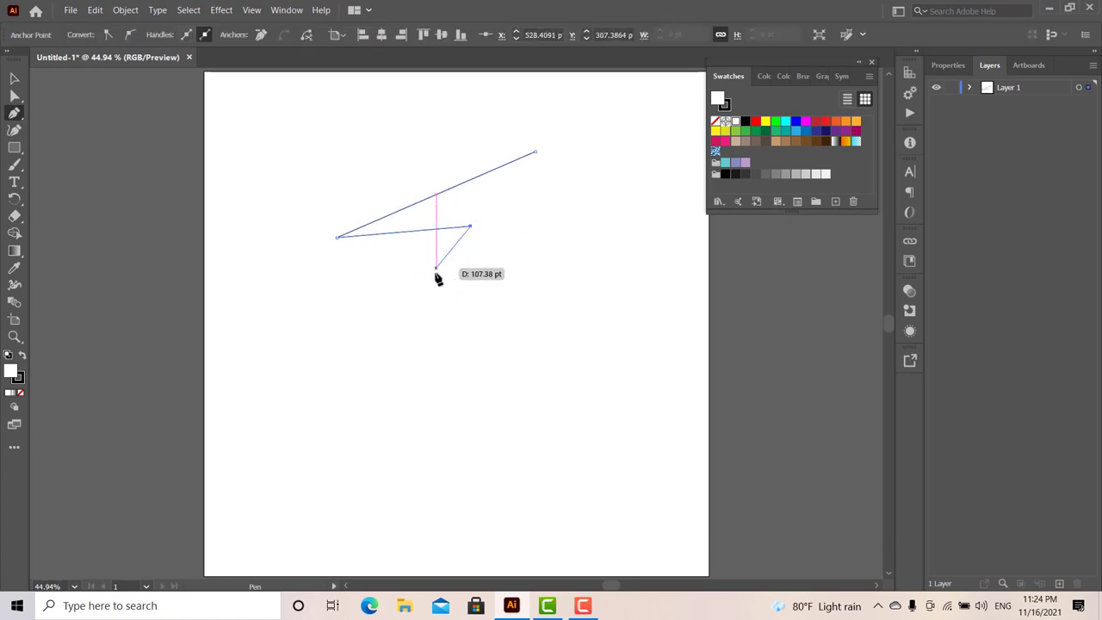
Step: Undo all points of the three-point path
{"action": "key", "text": "ctrl+z"}
{"action": "key", "text": "ctrl+z"}
{"action": "key", "text": "ctrl+z"}
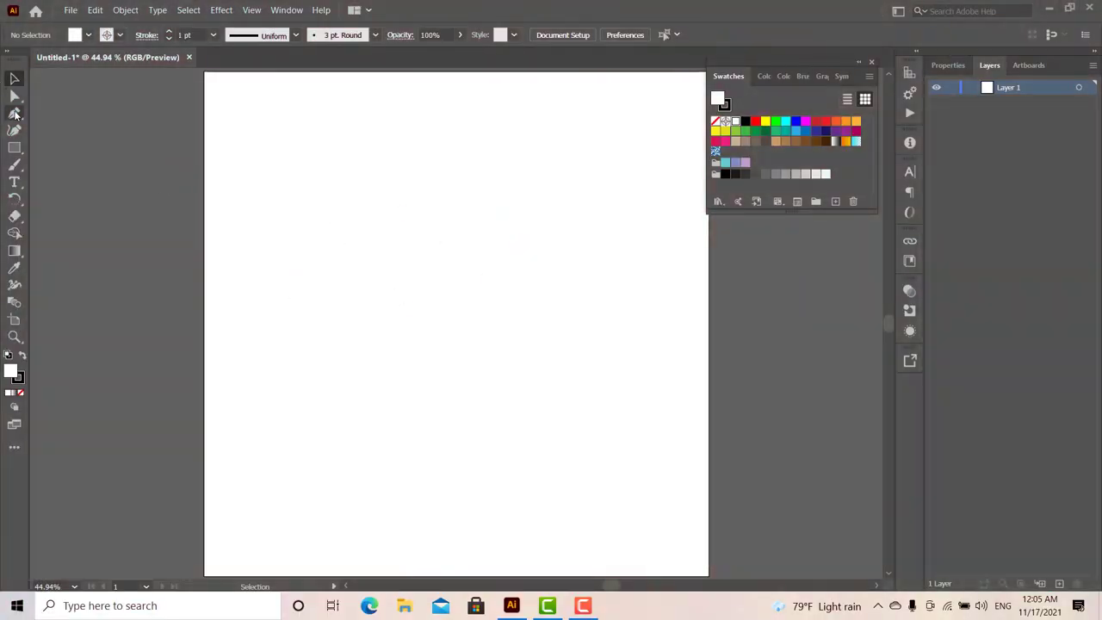
Step: Start a new path with the Pen tool by placing its first anchor near the artboard's upper-left corner
{"action": "left_click", "coordinate": [15, 114]}
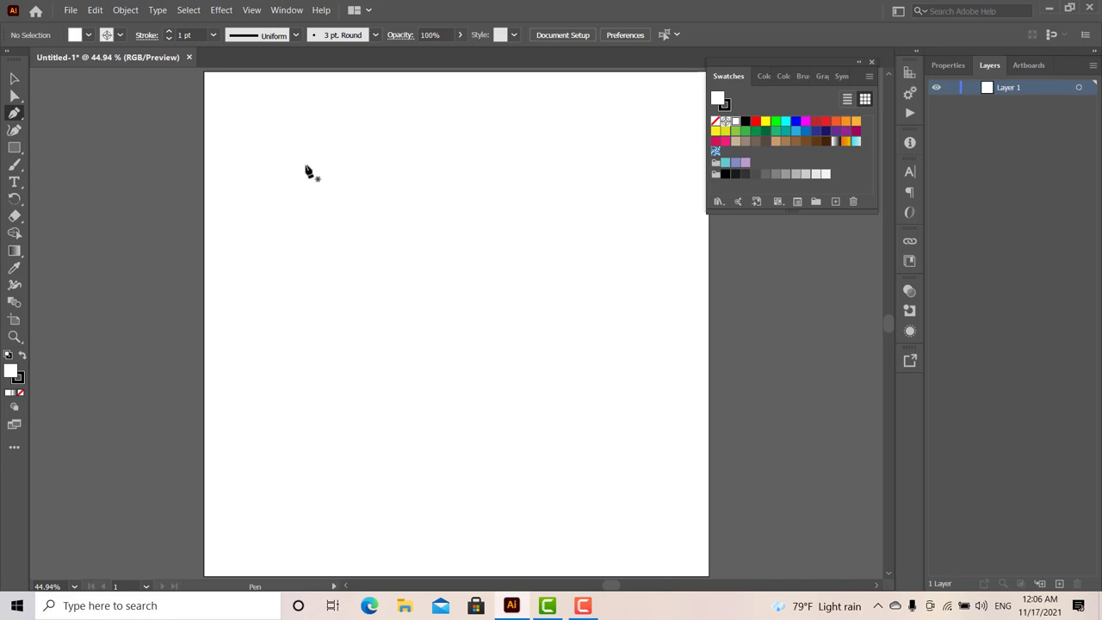
{"action": "left_click", "coordinate": [256, 154]}
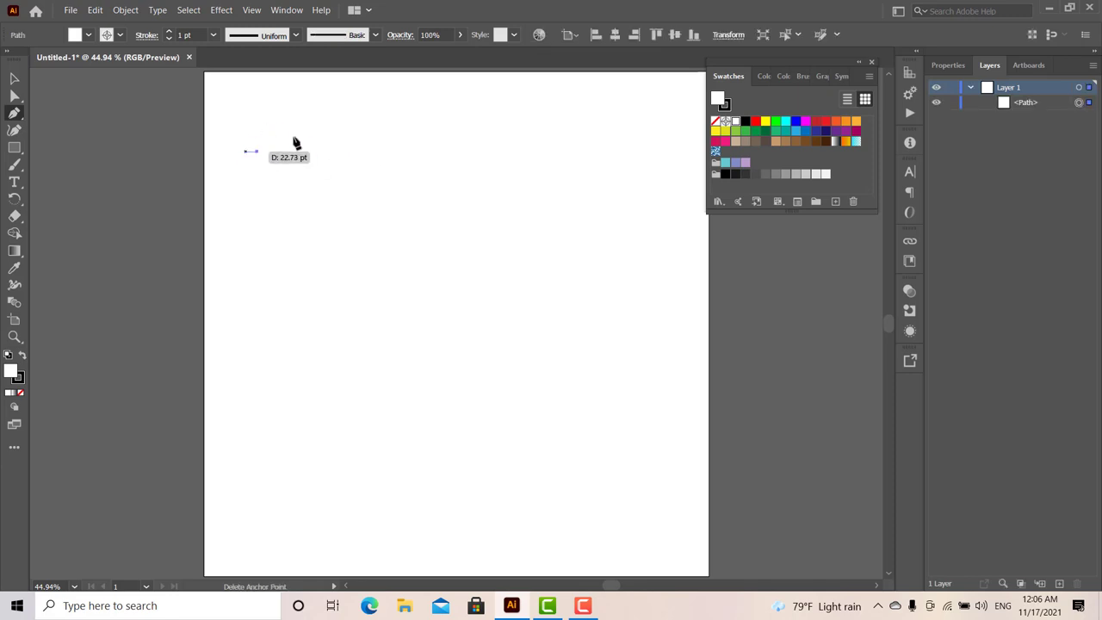
Step: Extend the path with two curved segments arching downward, and undo both back to the first anchor point
{"action": "left_click_drag", "start_coordinate": [255, 152], "coordinate": [353, 161]}
{"action": "left_click", "coordinate": [430, 253]}
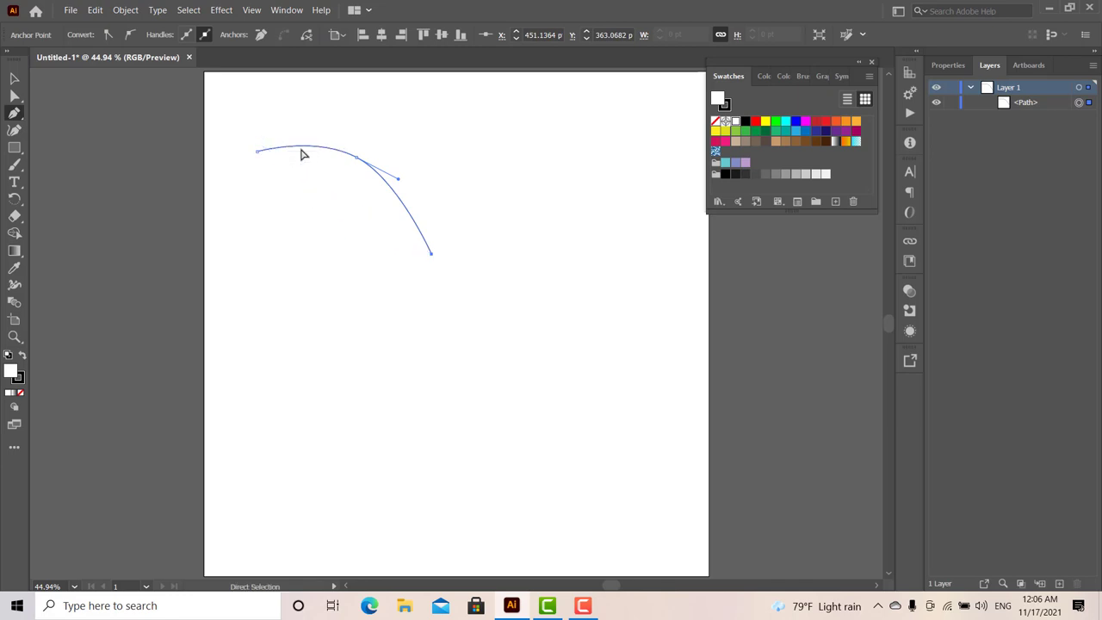
{"action": "key", "text": "ctrl+z"}
{"action": "key", "text": "ctrl+z"}
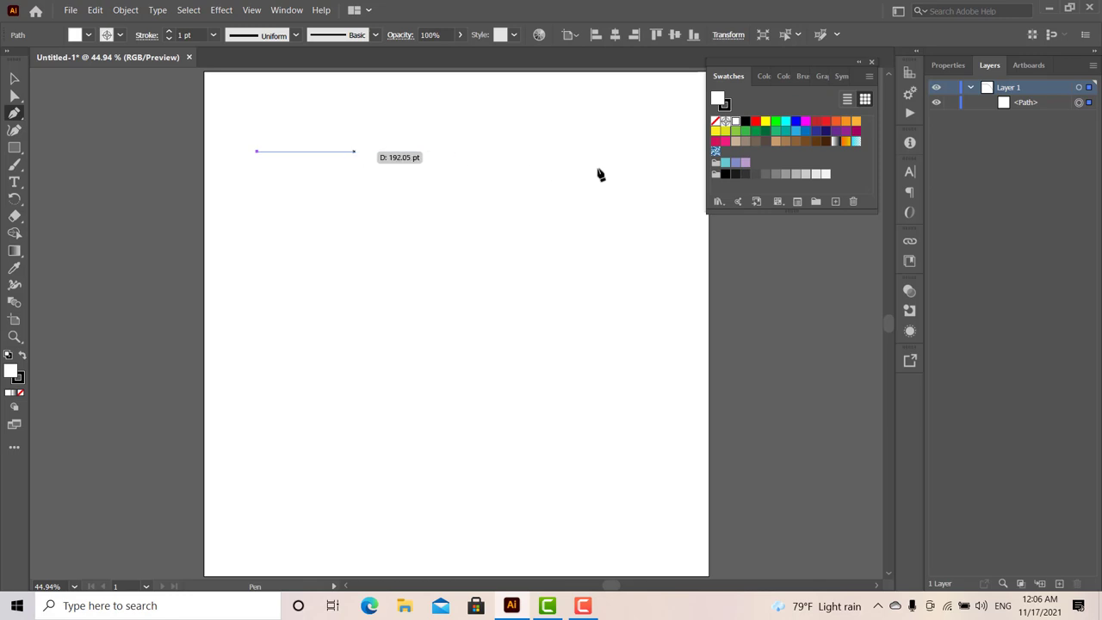
Step: Complete the path as a closed four-sided shape of straight segments, about 568 pt wide and 481 pt high, and target it
{"action": "left_click", "coordinate": [543, 152]}
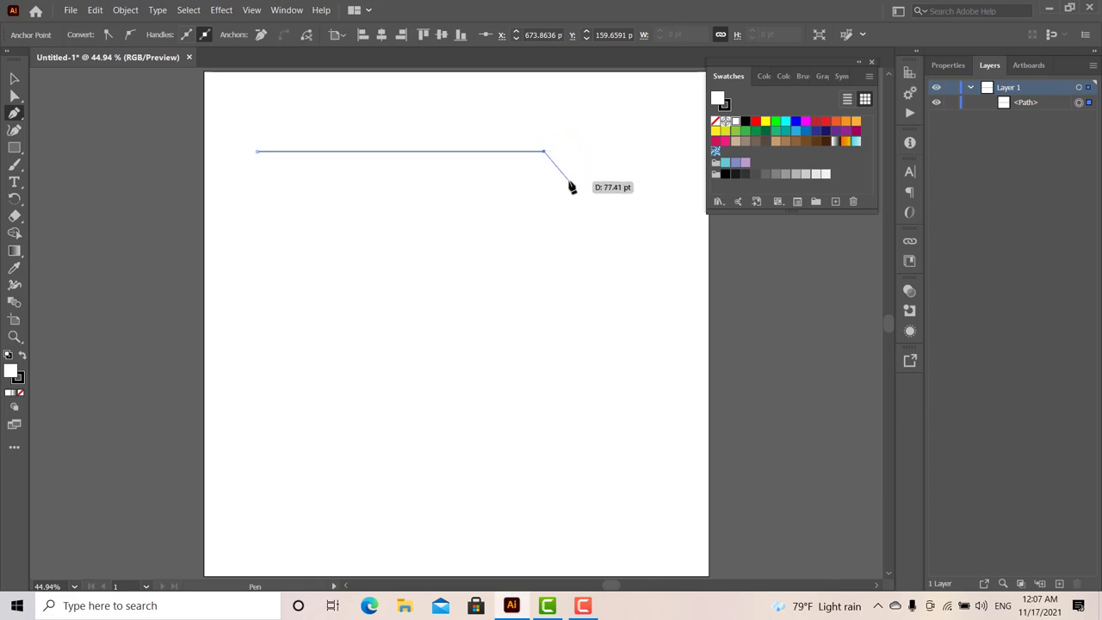
{"action": "left_click", "coordinate": [257, 151]}
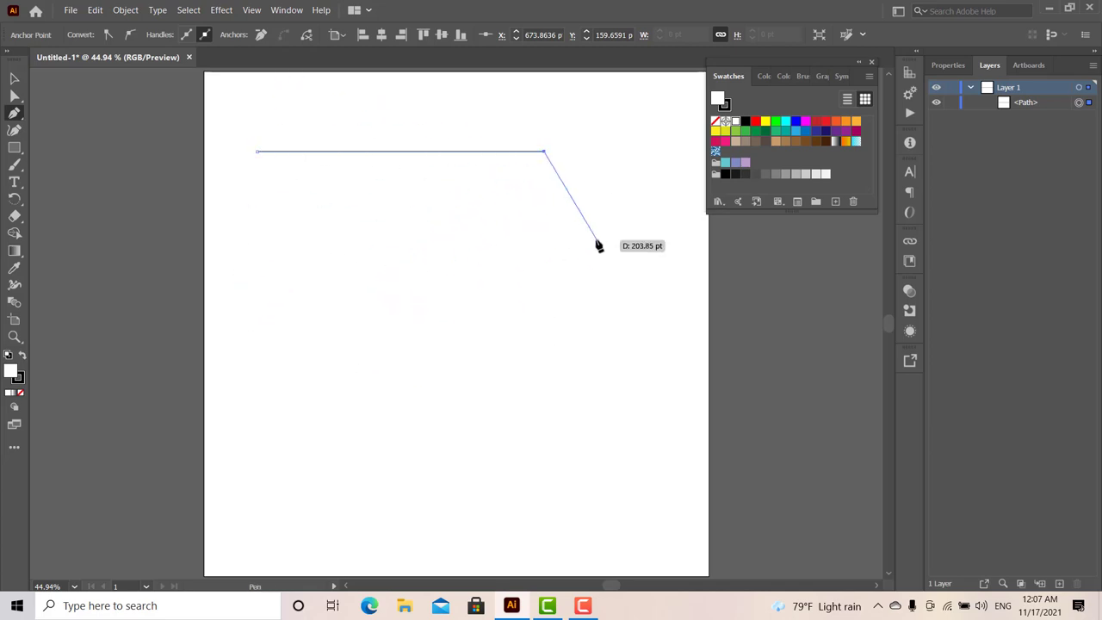
{"action": "left_click", "coordinate": [544, 394]}
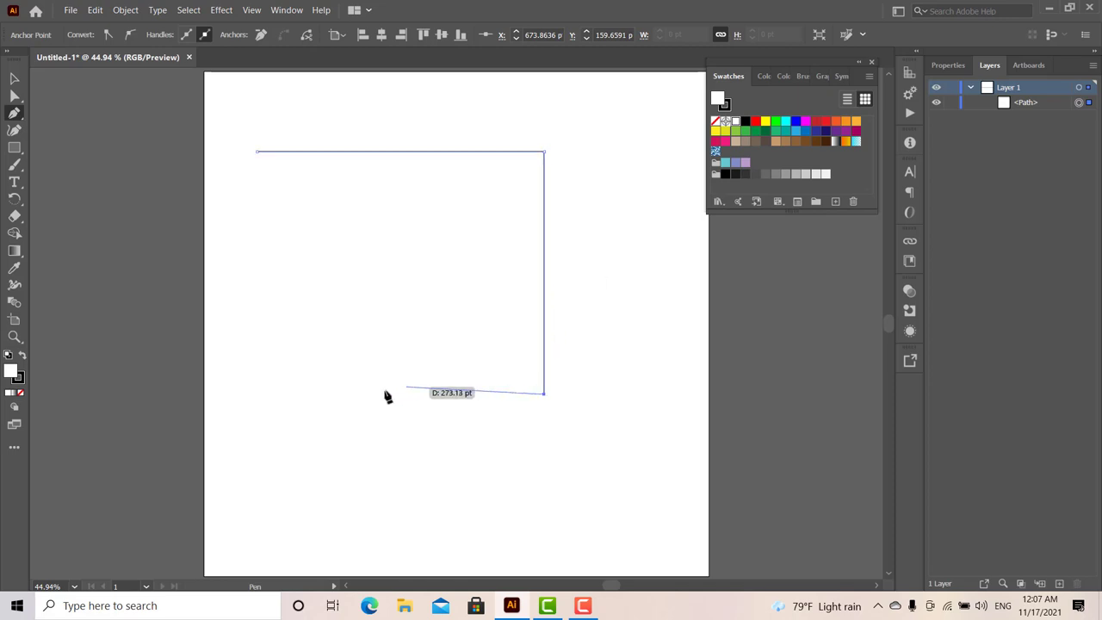
{"action": "left_click", "coordinate": [266, 394]}
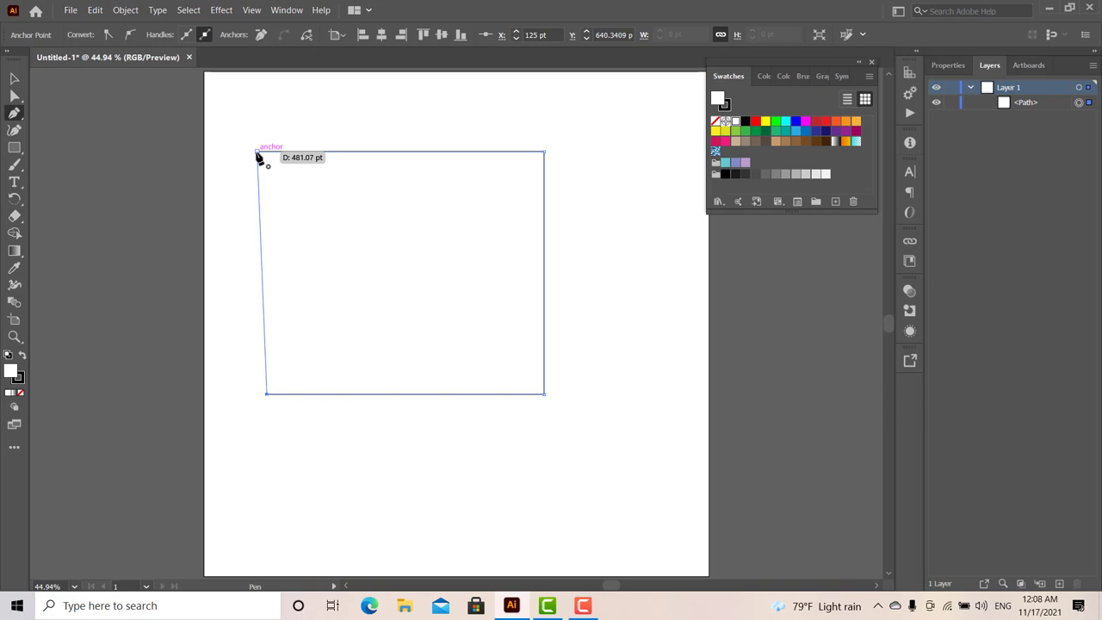
{"action": "left_click", "coordinate": [259, 156]}
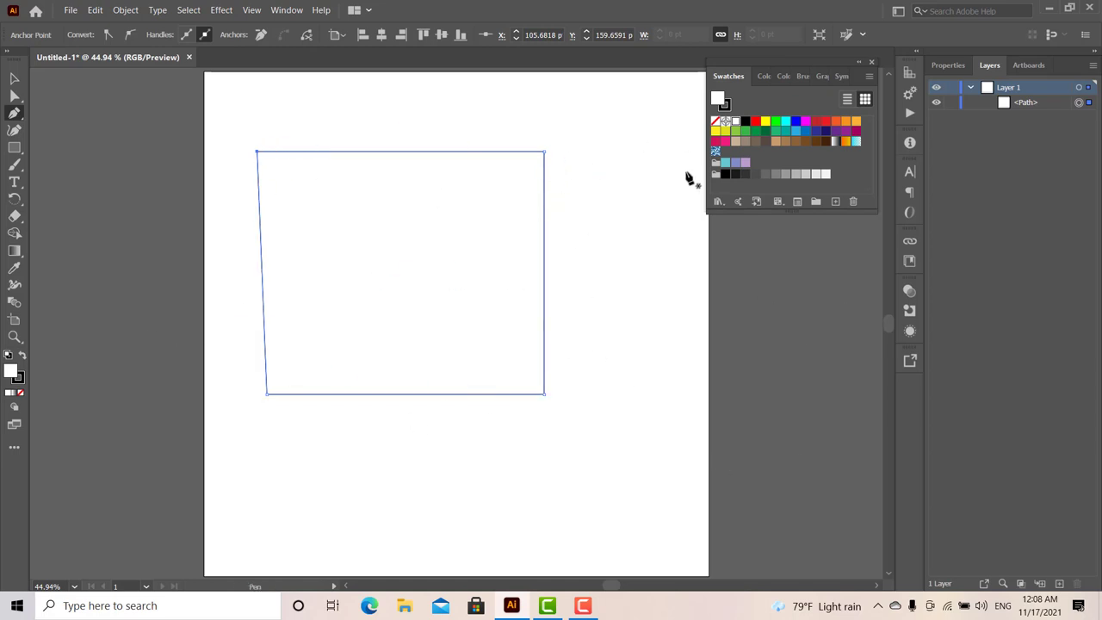
{"action": "left_click", "coordinate": [1077, 103]}
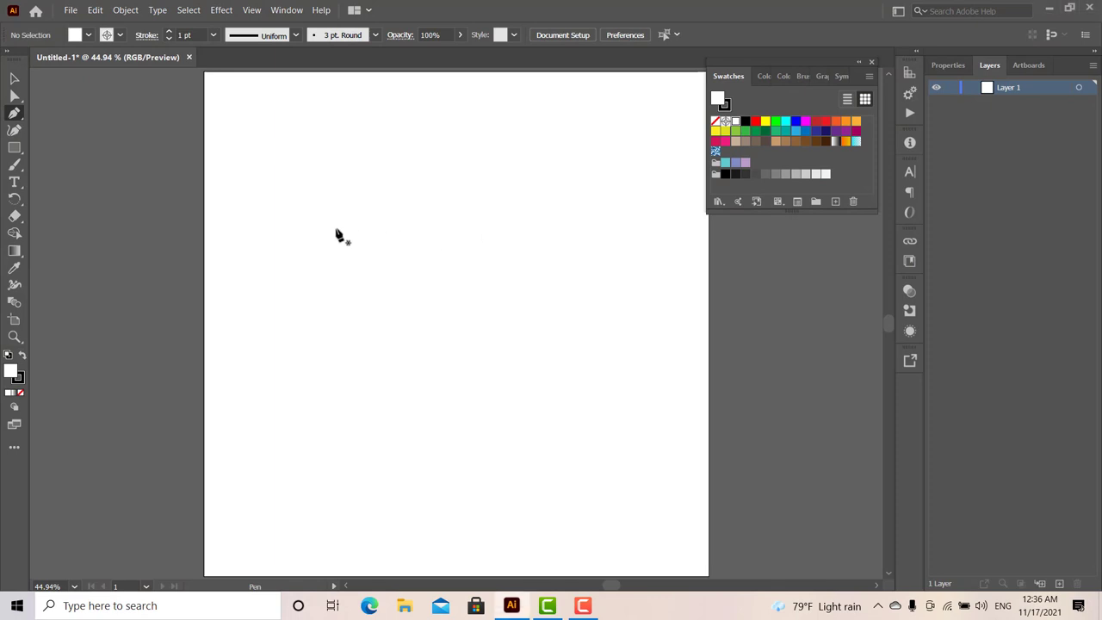
Step: Draw an open zigzag path of straight segments with seven anchor points down the middle of the artboard
{"action": "left_click", "coordinate": [331, 226]}
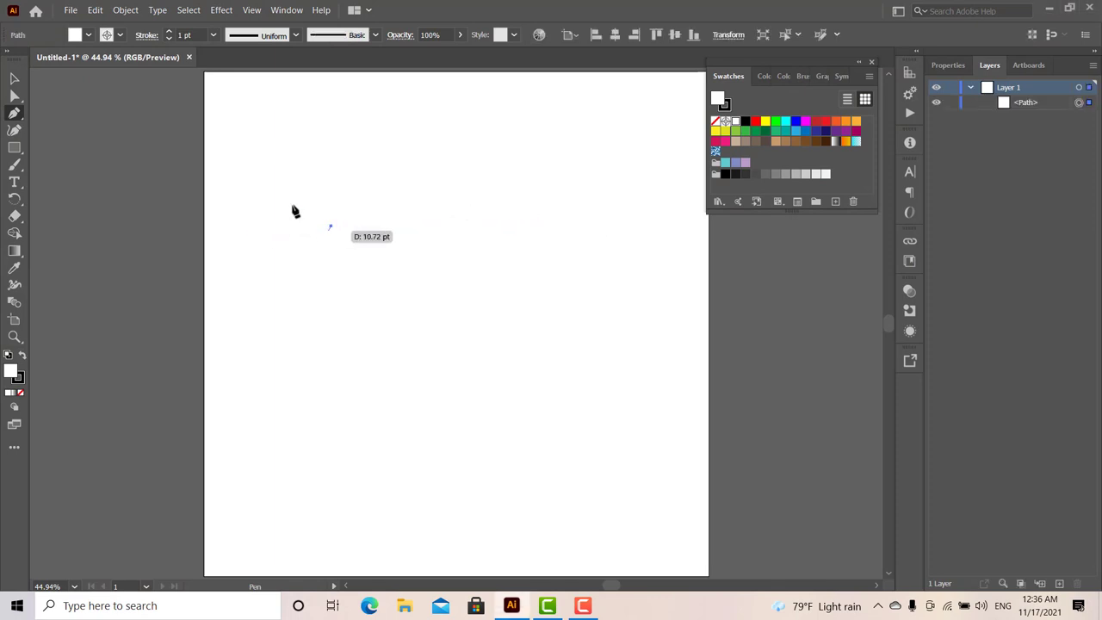
{"action": "left_click", "coordinate": [563, 221]}
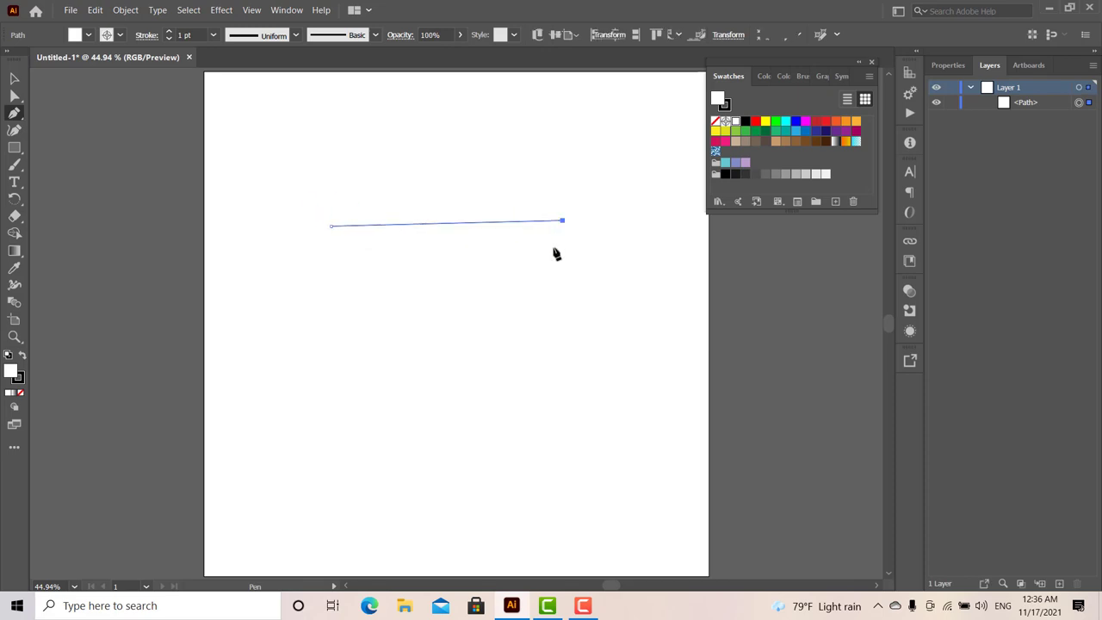
{"action": "left_click", "coordinate": [540, 289]}
{"action": "left_click", "coordinate": [405, 260]}
{"action": "left_click", "coordinate": [365, 319]}
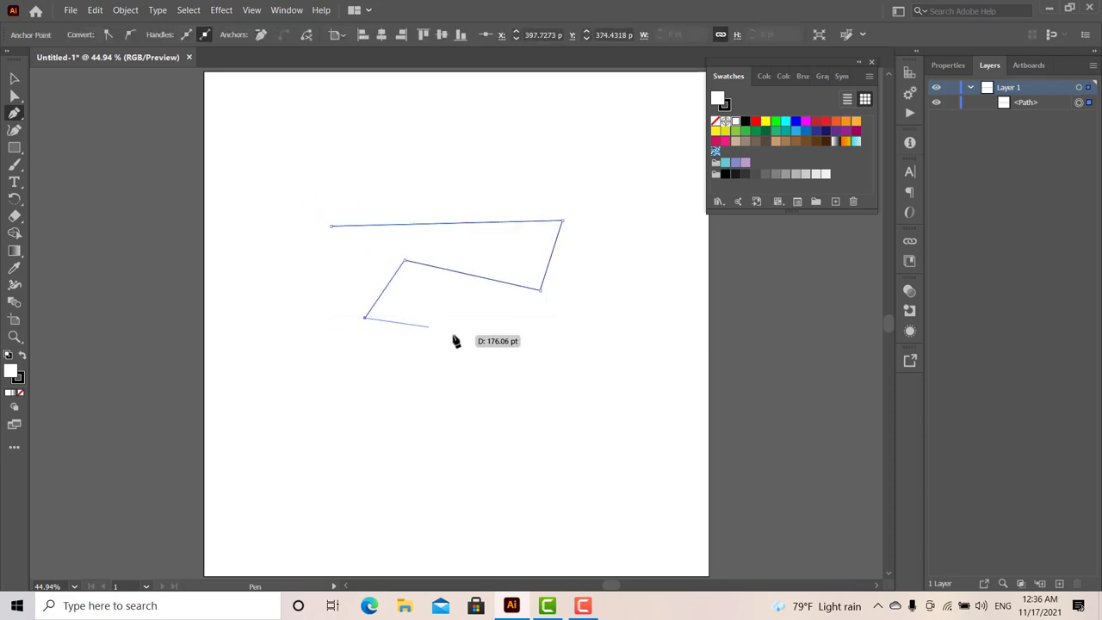
{"action": "left_click", "coordinate": [454, 335]}
{"action": "left_click", "coordinate": [291, 369]}
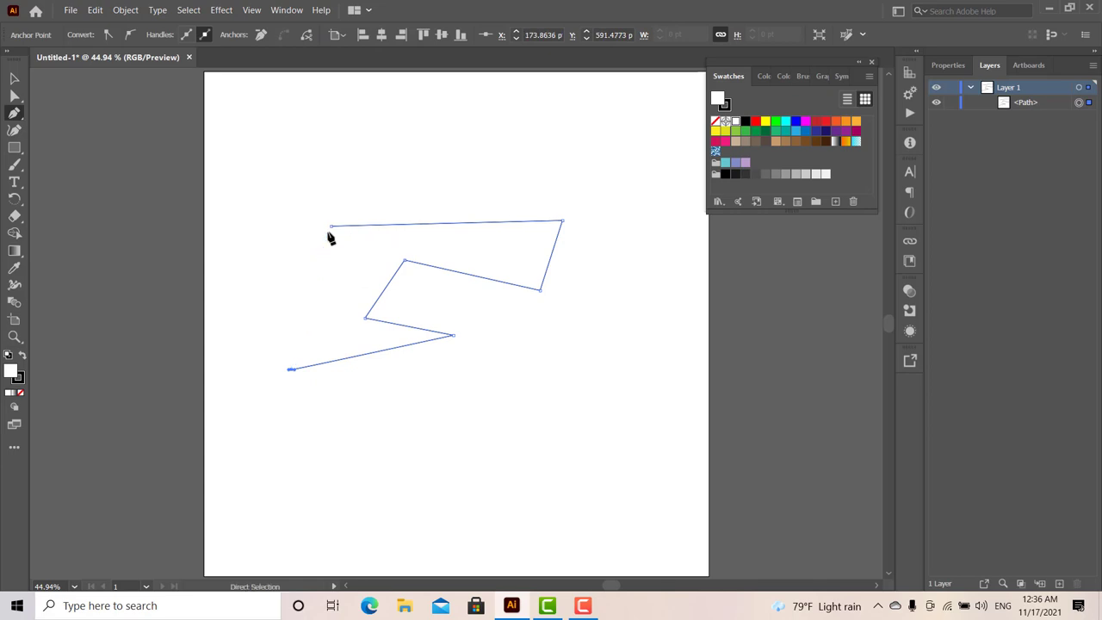
Step: Undo the seven-point zigzag path
{"action": "key", "text": "ctrl+z"}
{"action": "key", "text": "ctrl+z"}
{"action": "key", "text": "ctrl+z"}
{"action": "key", "text": "ctrl+z"}
{"action": "key", "text": "ctrl+z"}
{"action": "key", "text": "ctrl+z"}
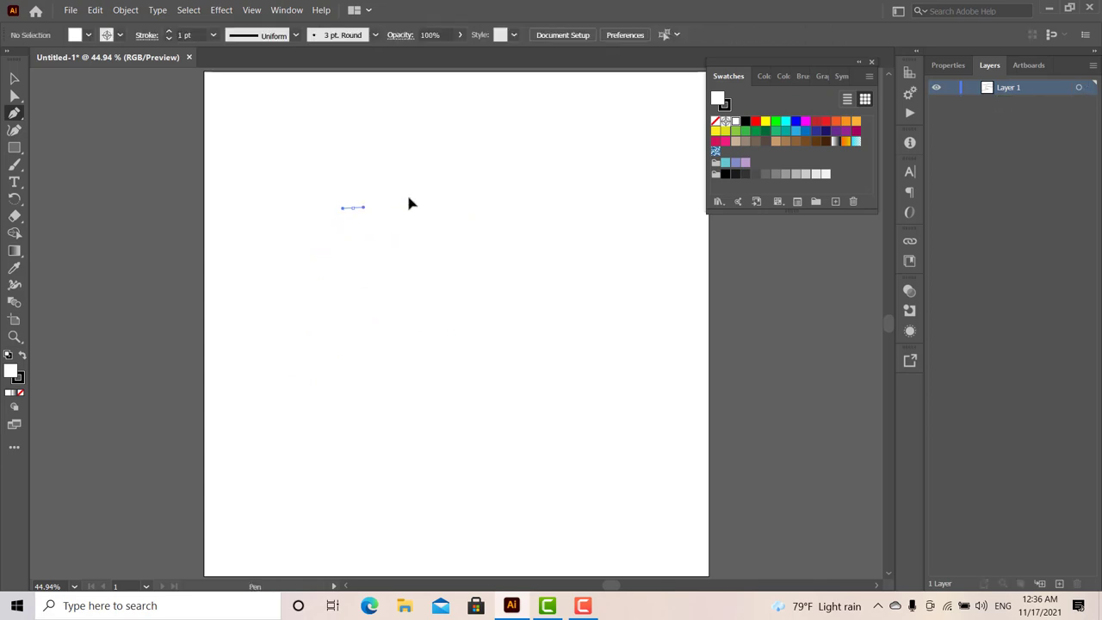
Step: Try placing smooth anchor points with direction handles pulled out in different directions, undoing the curved segments
{"action": "left_click_drag", "start_coordinate": [410, 203], "coordinate": [463, 172]}
{"action": "left_click_drag", "start_coordinate": [607, 243], "coordinate": [645, 299]}
{"action": "key", "text": "ctrl+z"}
{"action": "key", "text": "ctrl+z"}
{"action": "left_click_drag", "start_coordinate": [274, 237], "coordinate": [257, 268]}
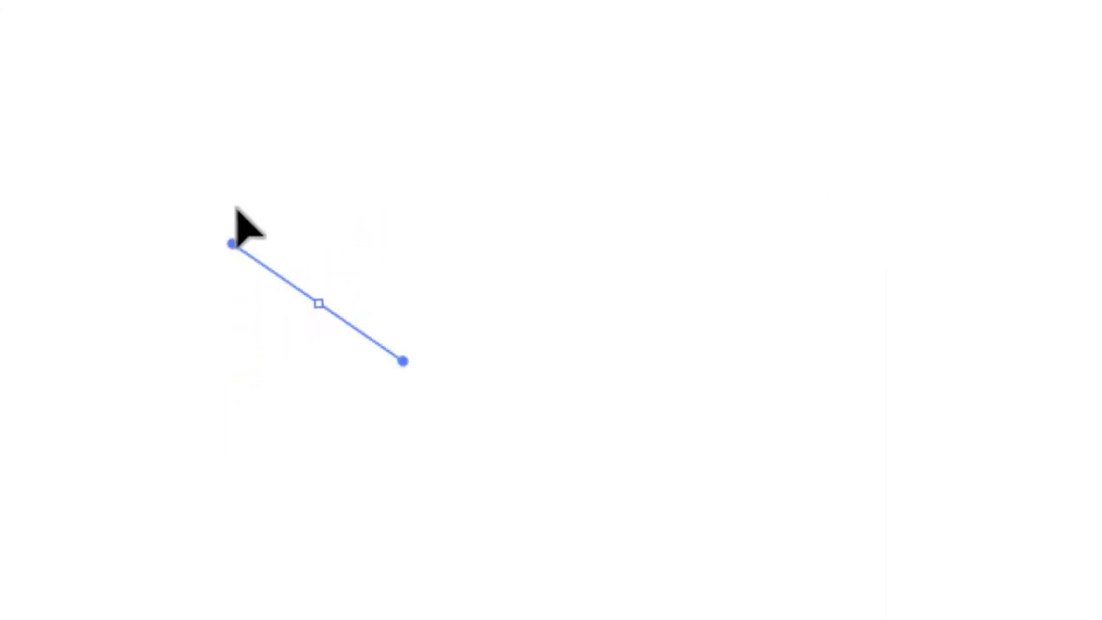
{"action": "left_click_drag", "start_coordinate": [179, 394], "coordinate": [324, 98]}
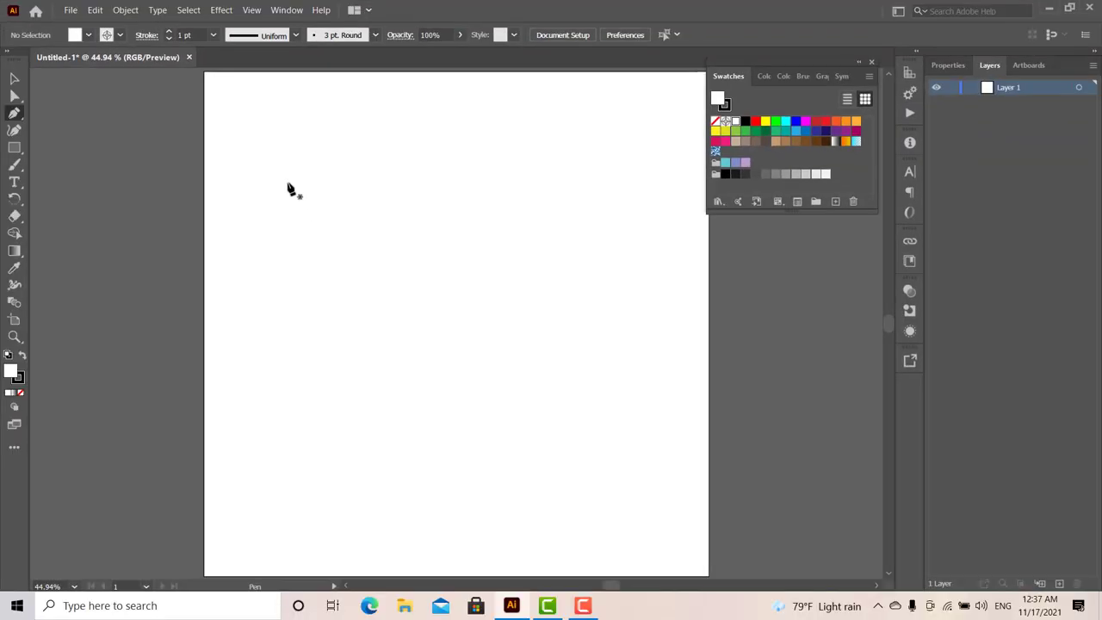
Step: Draw a curved path with five anchor points that spirals inward clockwise from the artboard's upper-left area
{"action": "left_click", "coordinate": [287, 184]}
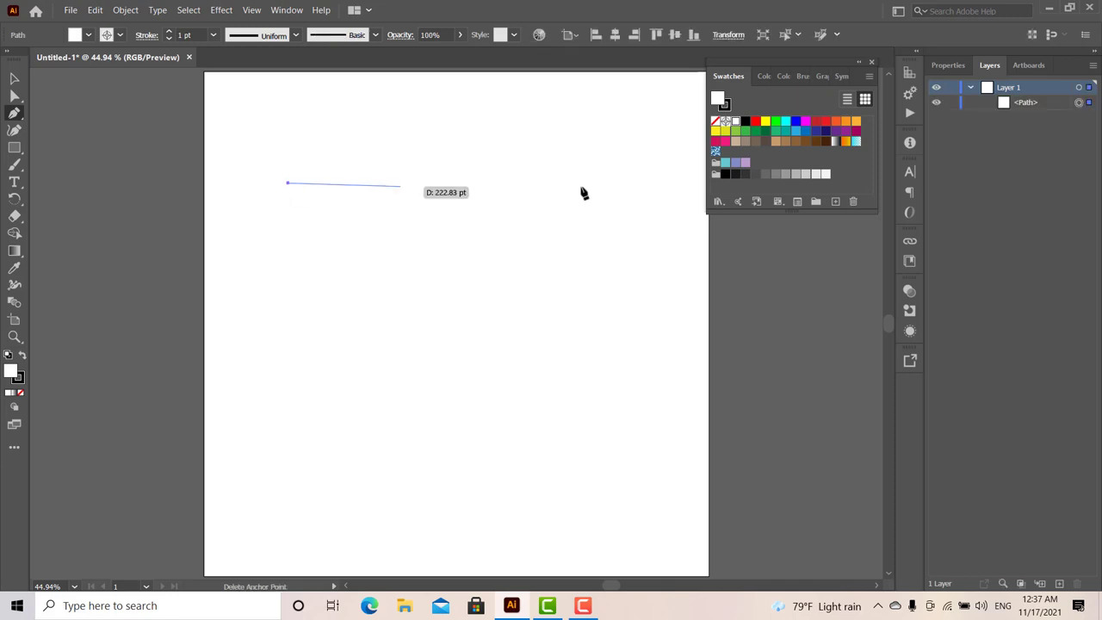
{"action": "left_click", "coordinate": [506, 172]}
{"action": "left_click_drag", "start_coordinate": [511, 174], "coordinate": [607, 264]}
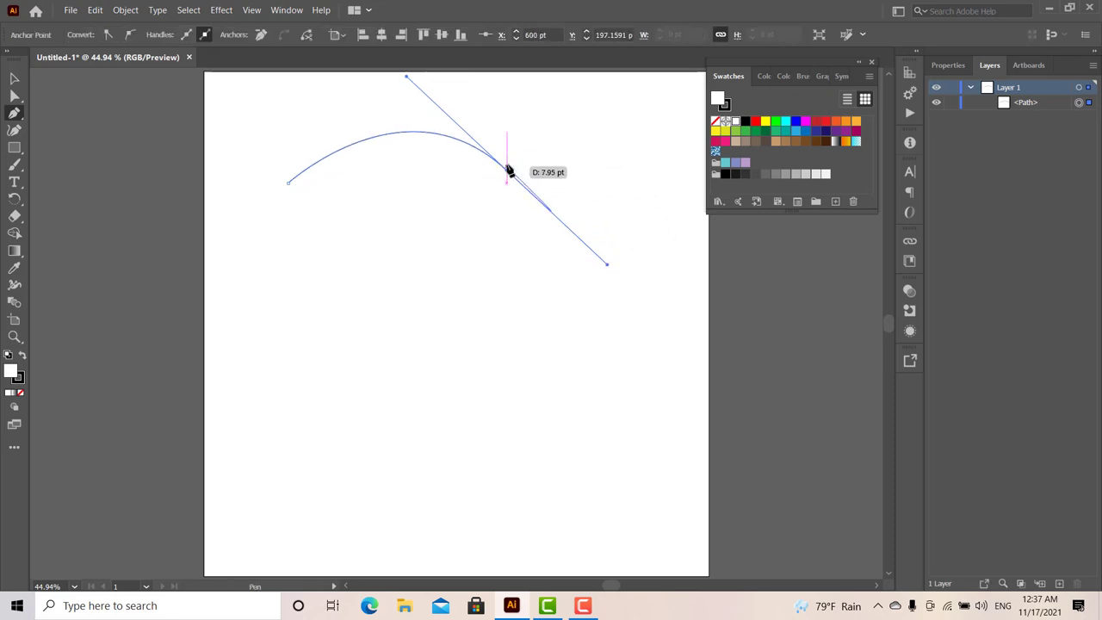
{"action": "left_click_drag", "start_coordinate": [404, 379], "coordinate": [324, 345]}
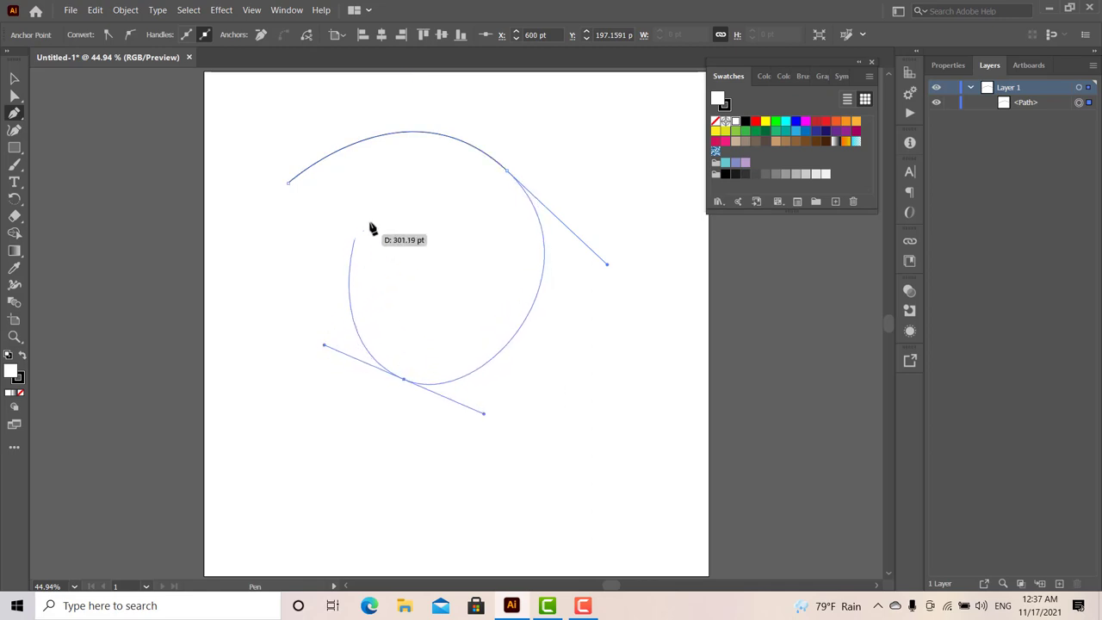
{"action": "left_click_drag", "start_coordinate": [370, 223], "coordinate": [415, 199]}
{"action": "left_click_drag", "start_coordinate": [488, 252], "coordinate": [500, 298]}
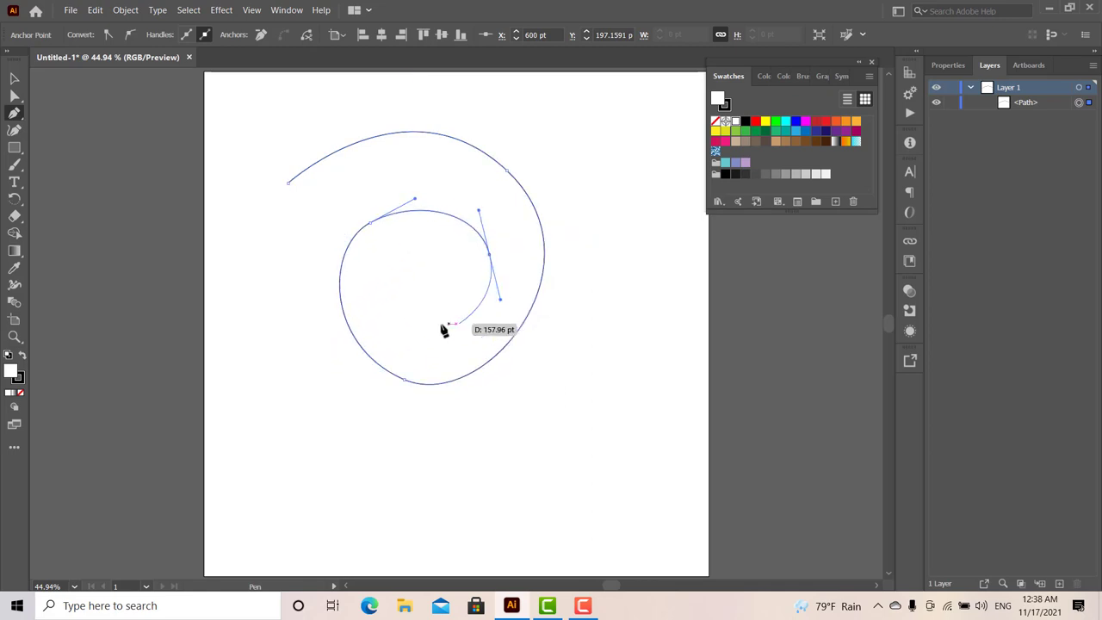
Step: Curl the spiral around at its centre, curve it back outward between the turns, and close the path at its starting anchor
{"action": "left_click_drag", "start_coordinate": [413, 293], "coordinate": [395, 254]}
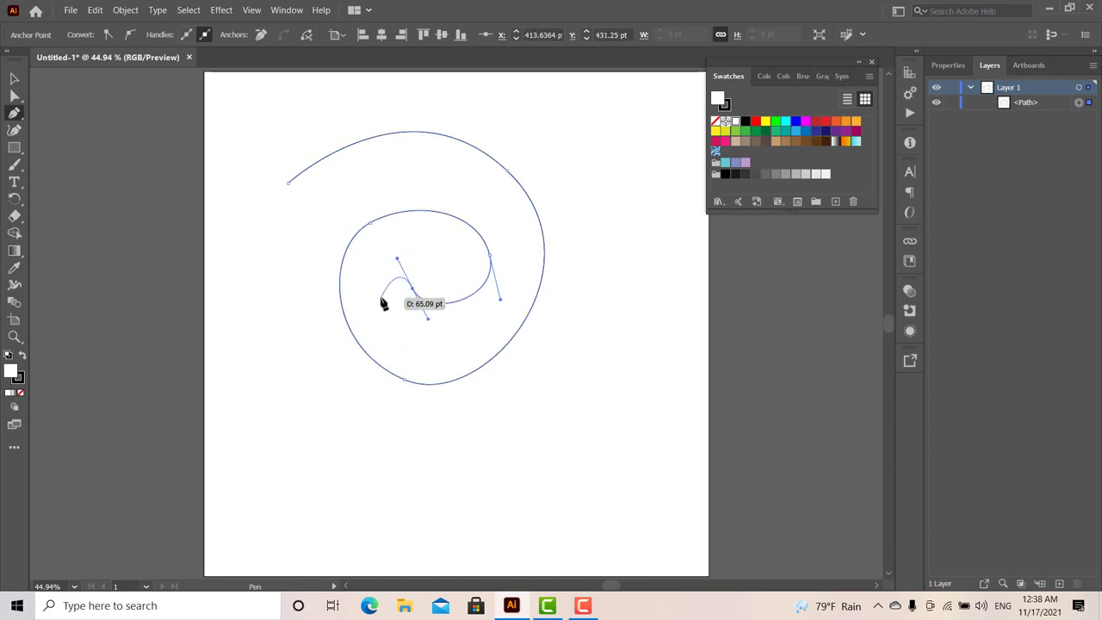
{"action": "left_click_drag", "start_coordinate": [401, 317], "coordinate": [387, 291]}
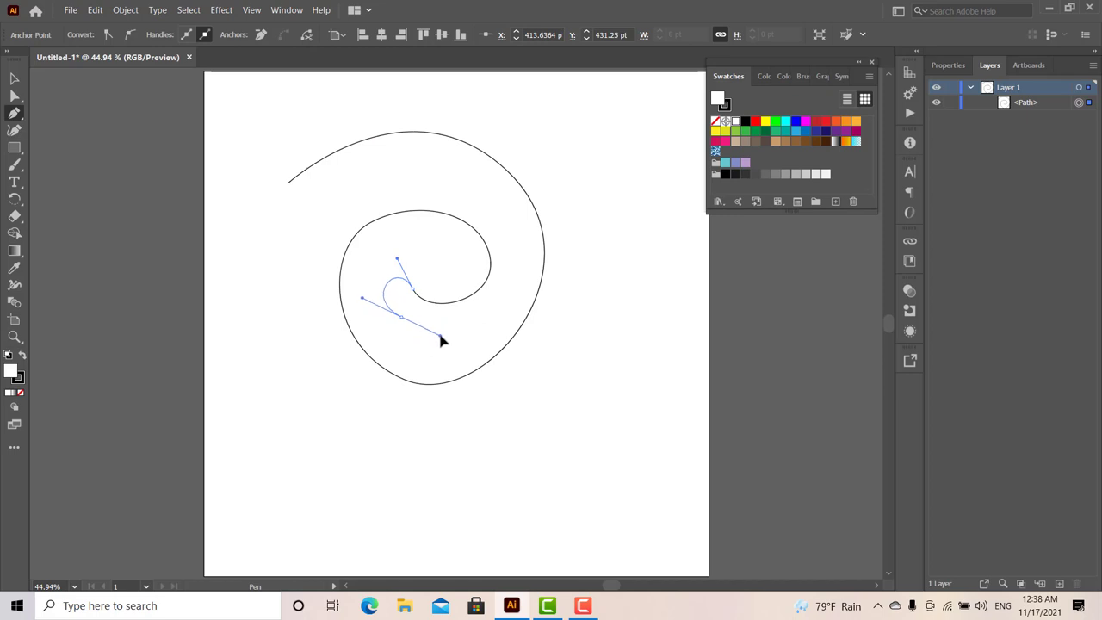
{"action": "left_click_drag", "start_coordinate": [508, 249], "coordinate": [496, 176]}
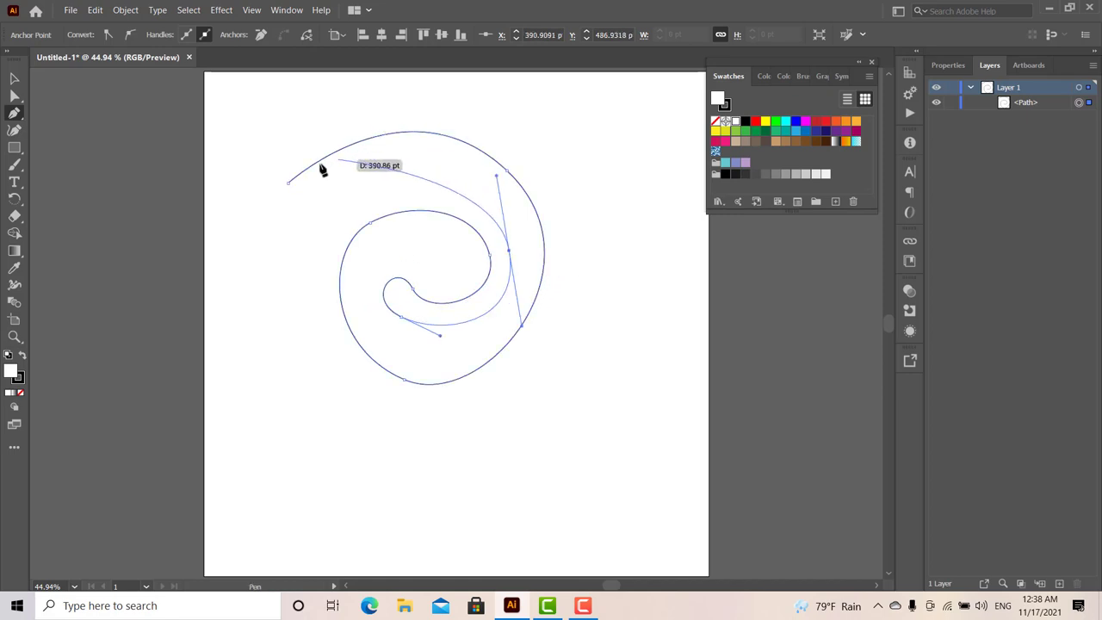
{"action": "left_click", "coordinate": [288, 182]}
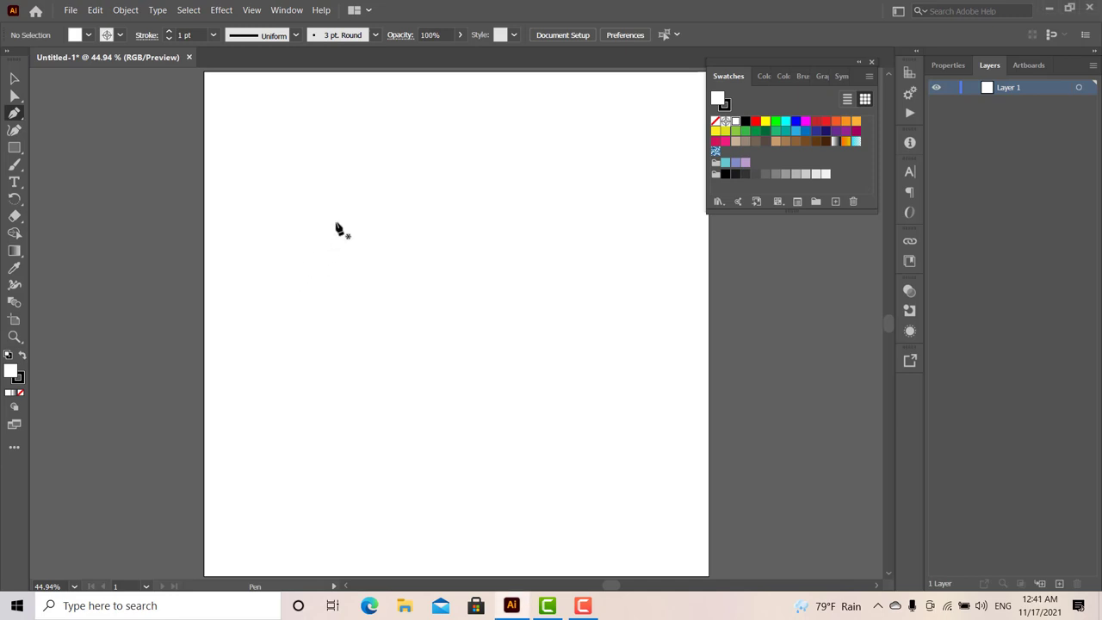
Step: Draw an open arched path with a smooth middle anchor, end it, and undo the separate anchor started below
{"action": "left_click", "coordinate": [284, 269]}
{"action": "mouse_move", "coordinate": [448, 200]}
{"action": "left_mouse_down"}
{"action": "mouse_move", "coordinate": [533, 186]}
{"action": "mouse_move", "coordinate": [622, 210]}
{"action": "left_mouse_up"}
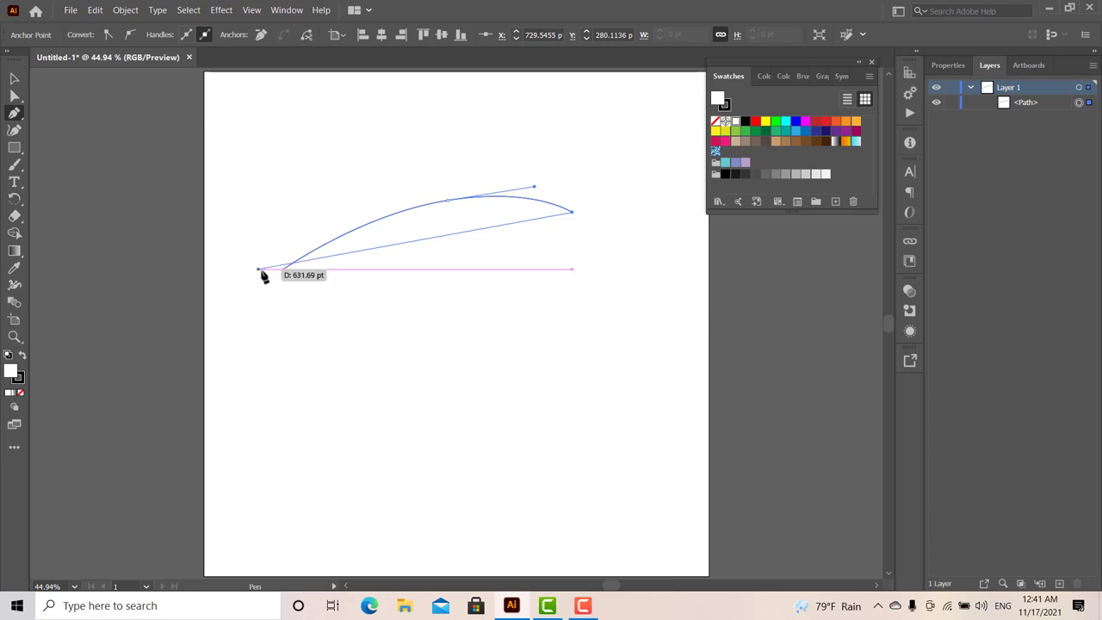
{"action": "left_click", "coordinate": [572, 215]}
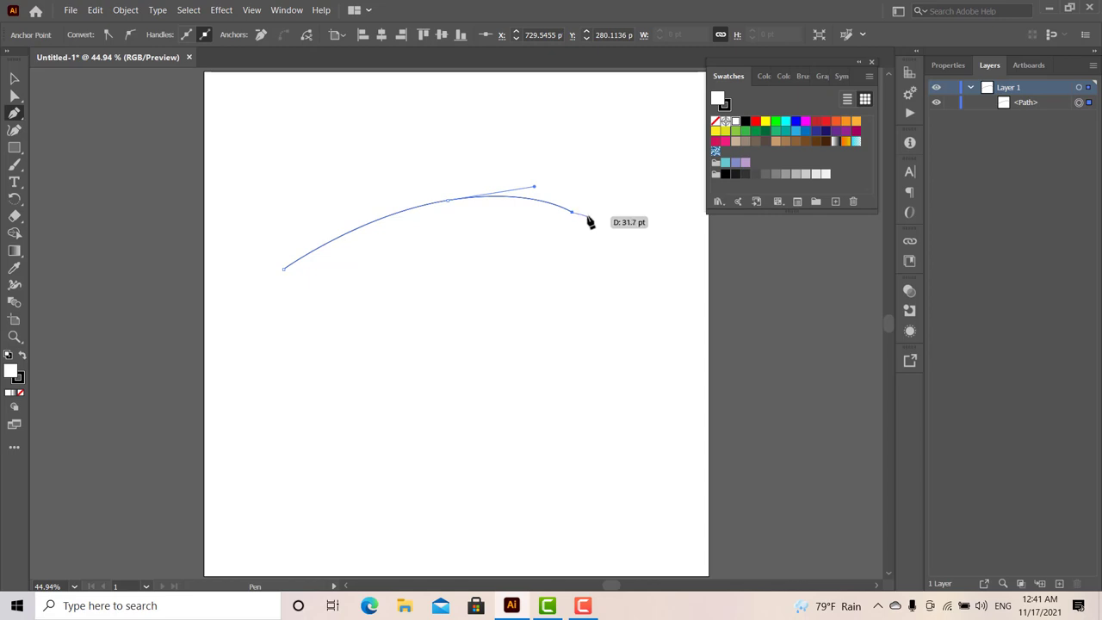
{"action": "key", "text": "Escape"}
{"action": "left_click", "coordinate": [344, 307]}
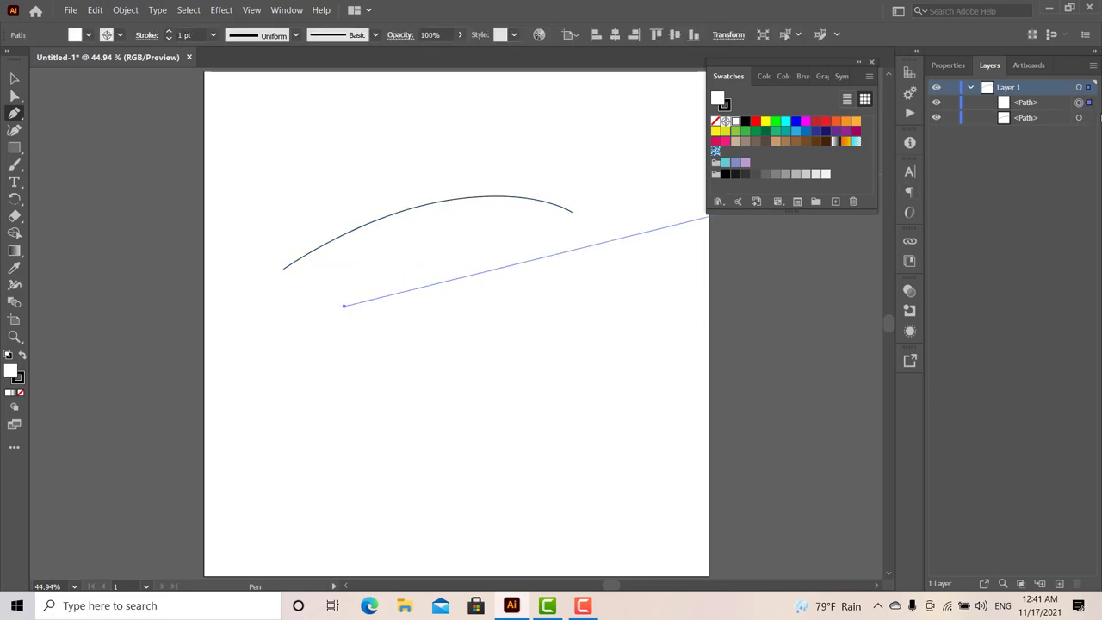
{"action": "key", "text": "ctrl+z"}
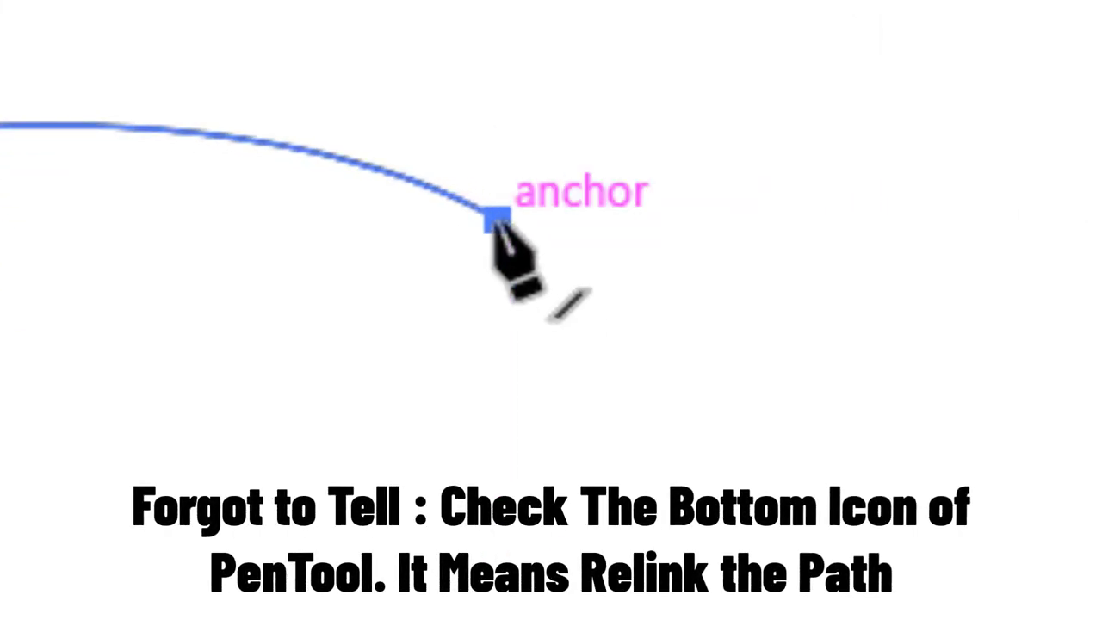
Step: Relink the pen to the arch's open end anchor and continue the path in curves back beneath the arch
{"action": "left_click", "coordinate": [496, 221]}
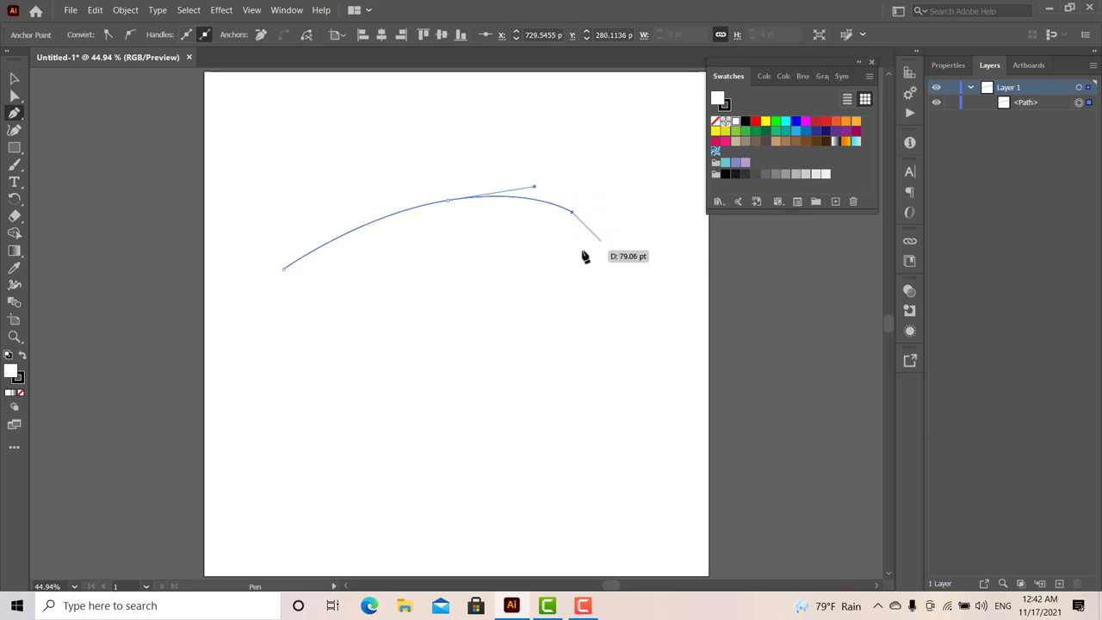
{"action": "left_click_drag", "start_coordinate": [456, 289], "coordinate": [383, 299]}
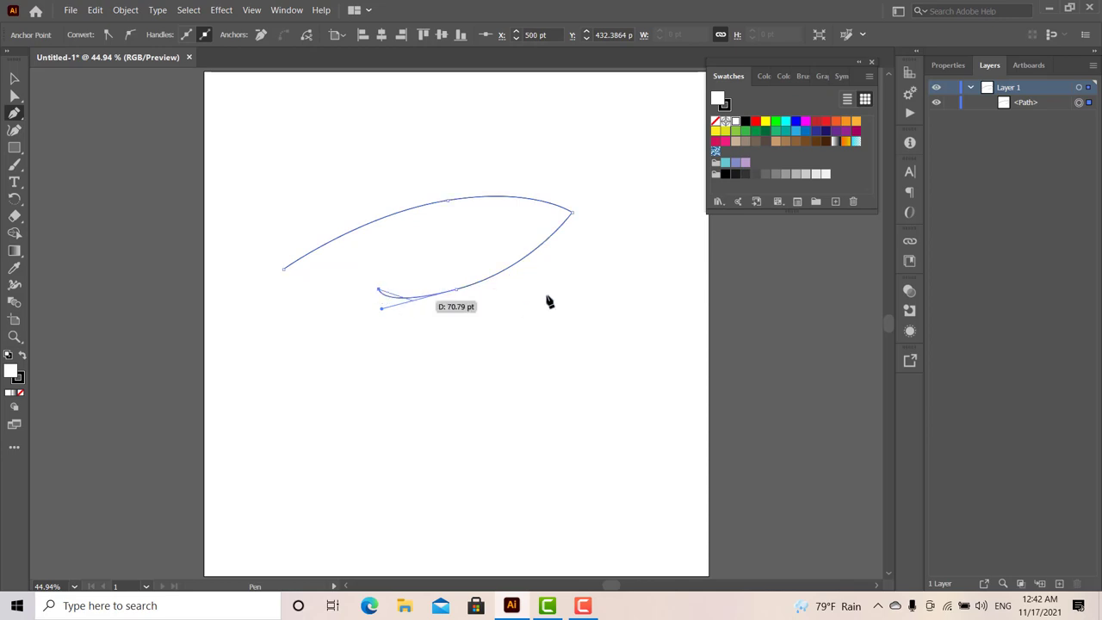
{"action": "key", "text": "ctrl+z"}
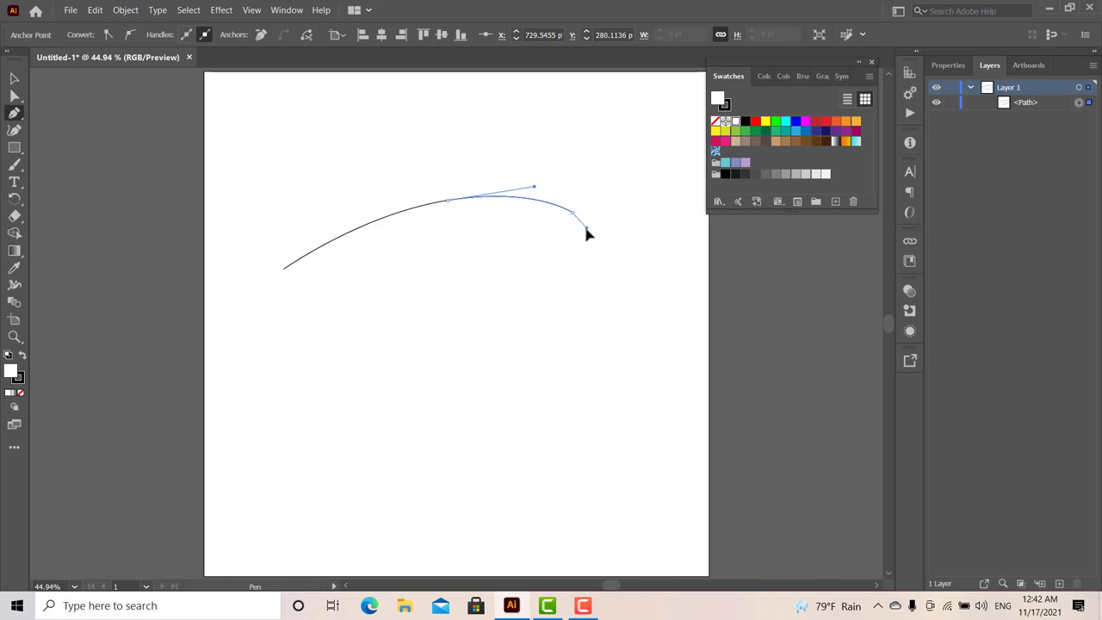
{"action": "left_click_drag", "start_coordinate": [569, 281], "coordinate": [562, 284]}
{"action": "left_click_drag", "start_coordinate": [386, 314], "coordinate": [381, 312]}
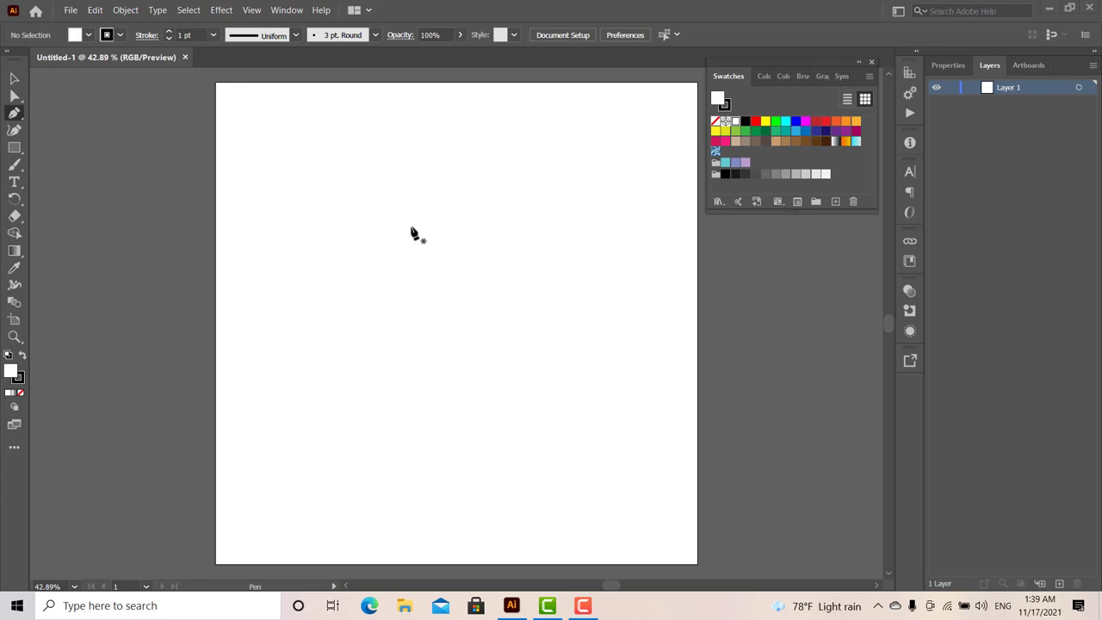
Step: Draw a constrained horizontal segment across the artboard's upper part, ending at about X 869 pt, Y 233 pt
{"action": "left_click", "coordinate": [293, 196]}
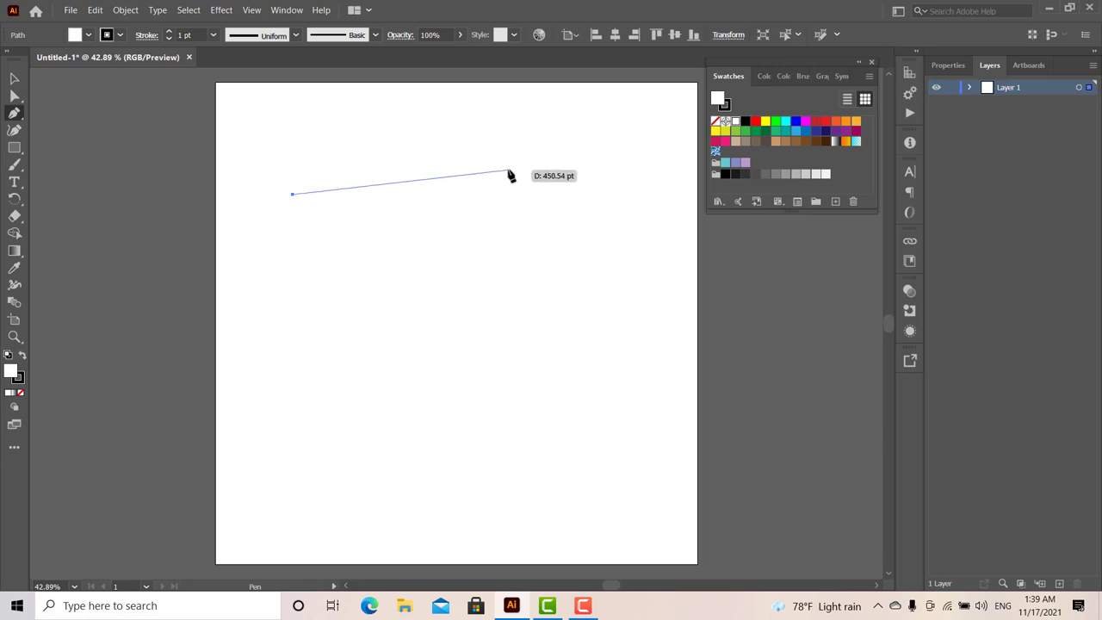
{"action": "key", "text": "shift"}
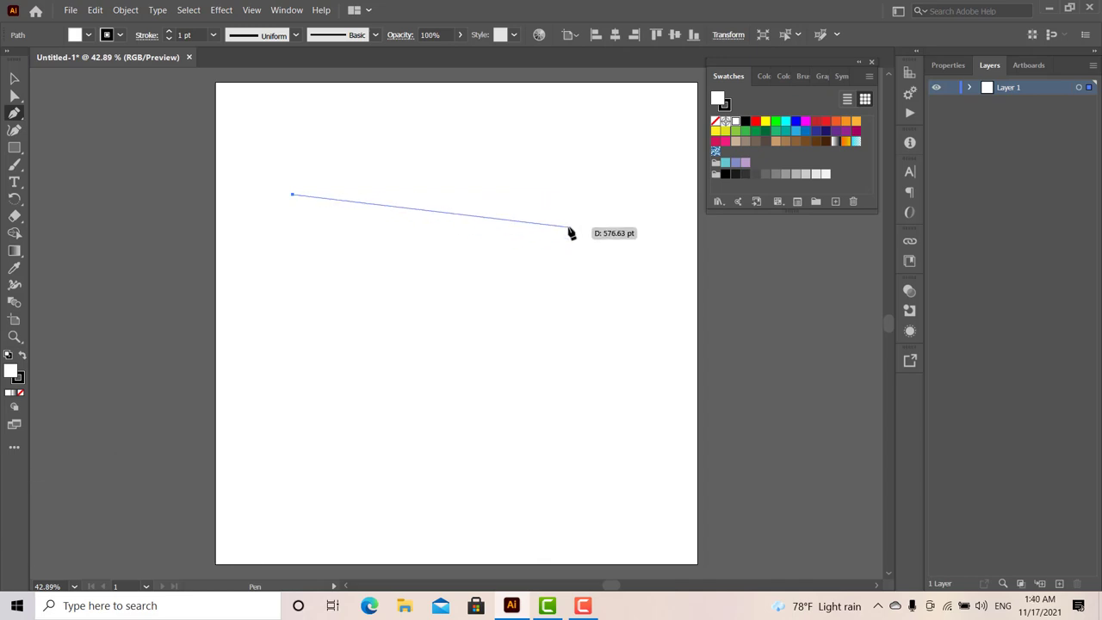
{"action": "key", "text": "shift"}
{"action": "key", "text": "shift"}
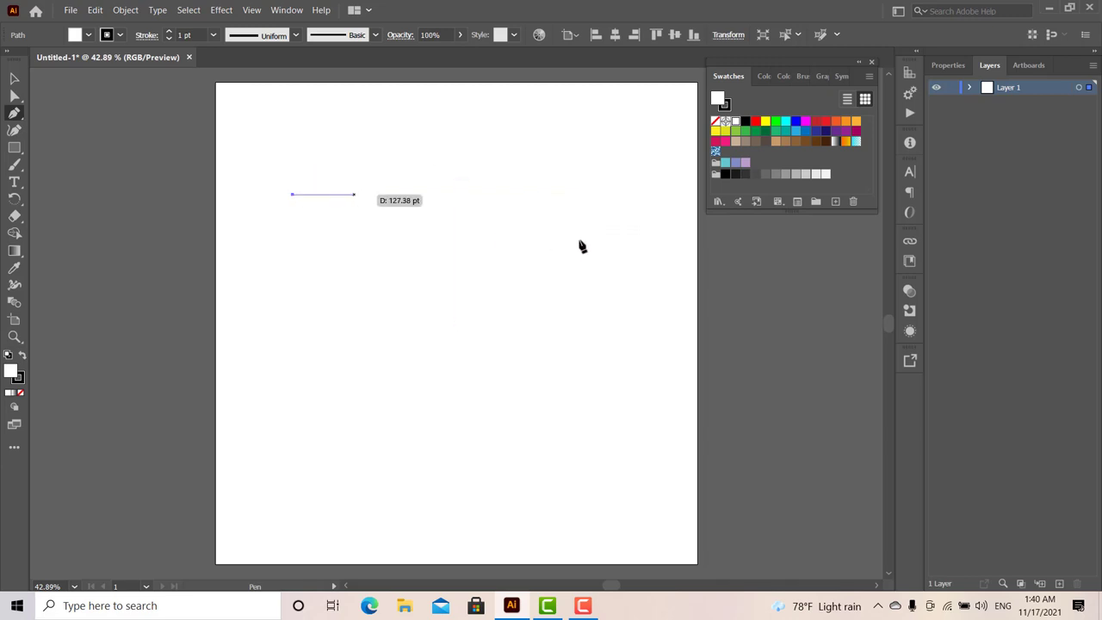
{"action": "left_click", "coordinate": [632, 196]}
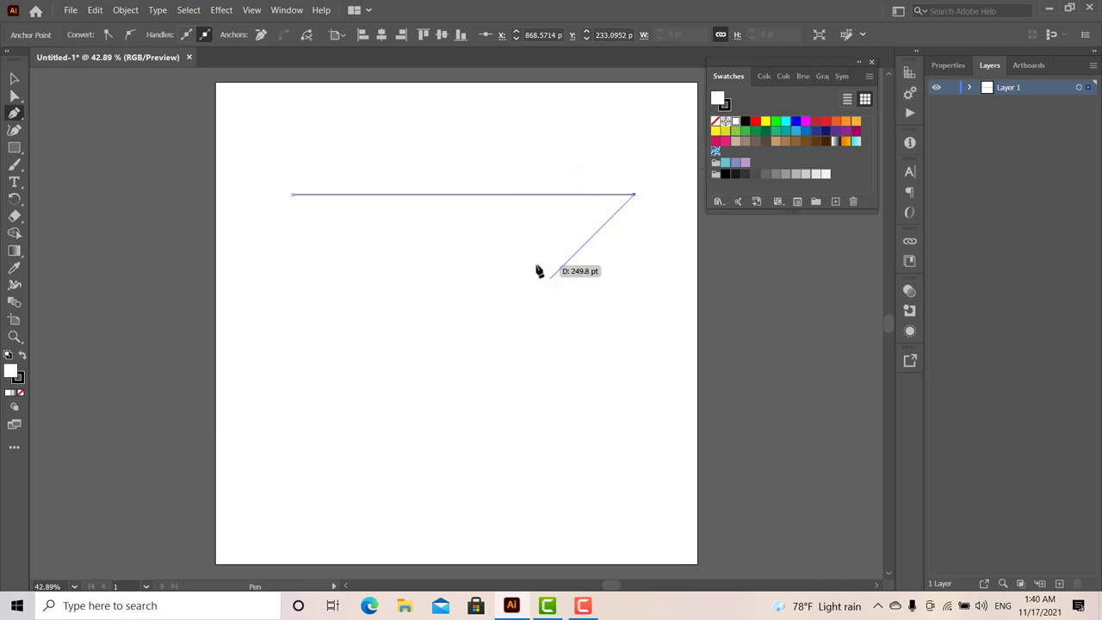
Step: Try extending the line with a 45-degree diagonal to about X 452 pt, Y 650 pt and a further segment toward the lower right
{"action": "left_click", "coordinate": [435, 396]}
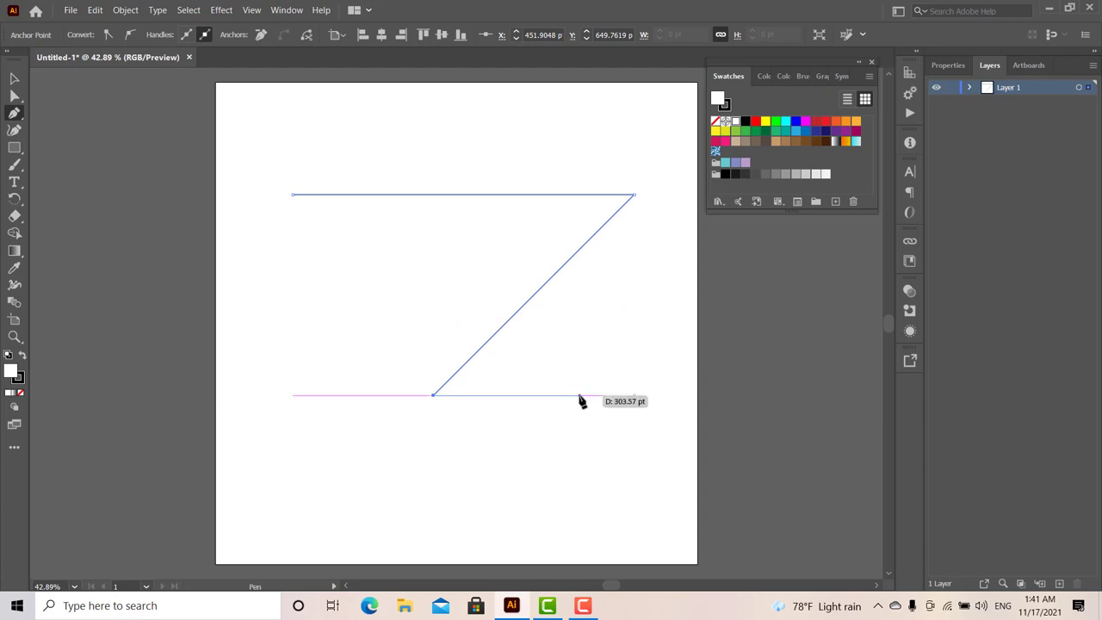
{"action": "left_click_drag", "start_coordinate": [626, 394], "coordinate": [514, 337]}
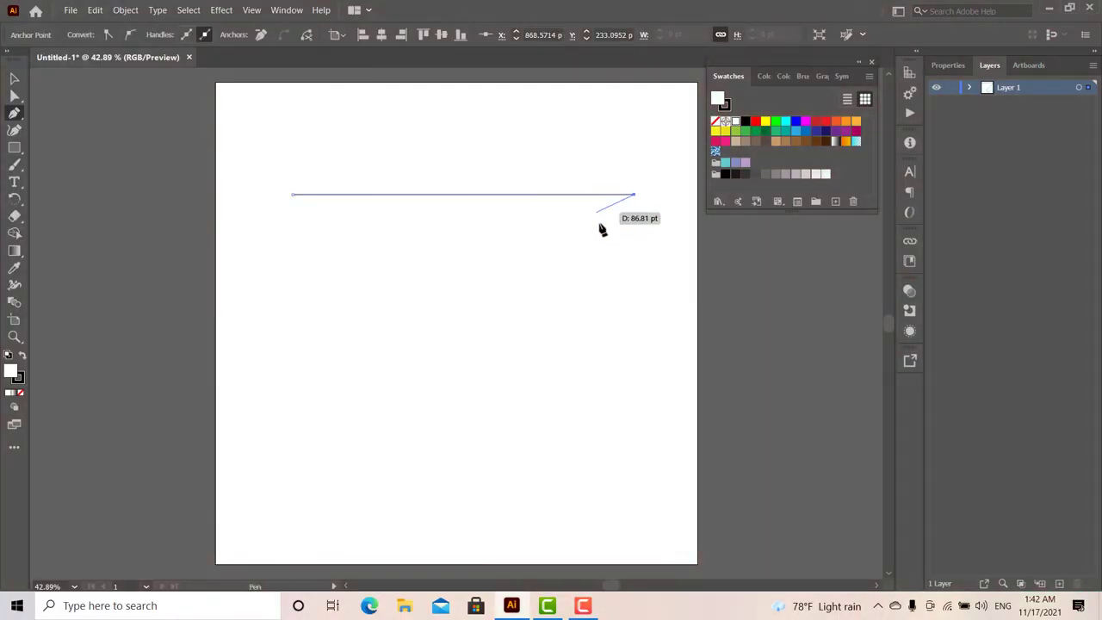
Step: Pan the artboard around with the temporary Hand tool while keeping the horizontal path active
{"action": "key", "text": "ctrl"}
{"action": "key", "text": "space"}
{"action": "left_click_drag", "start_coordinate": [541, 196], "coordinate": [540, 164]}
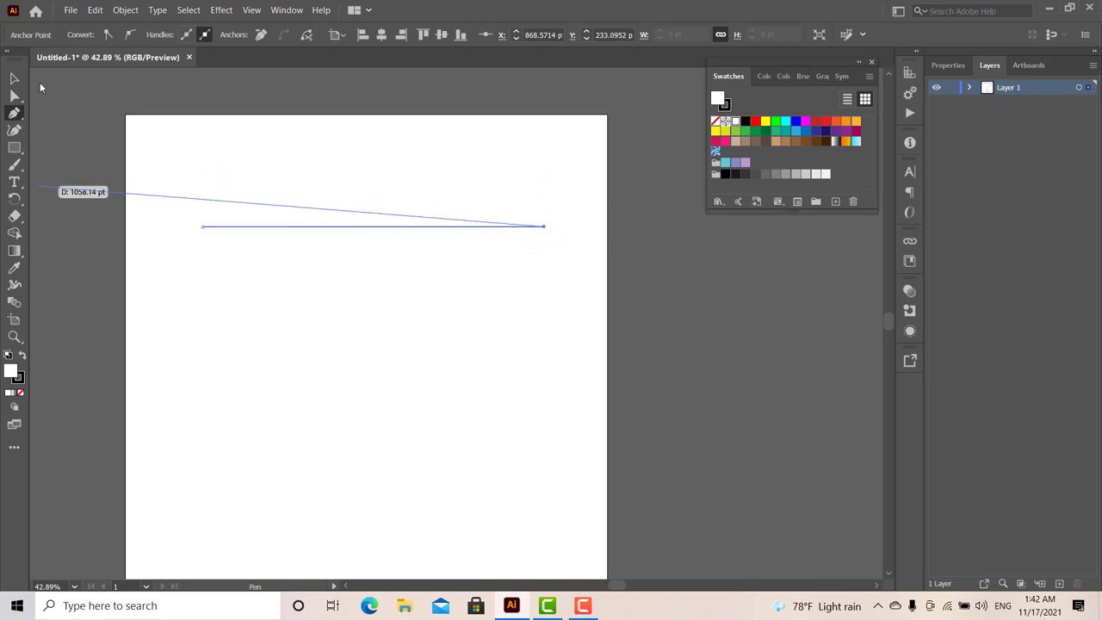
{"action": "key", "text": "space"}
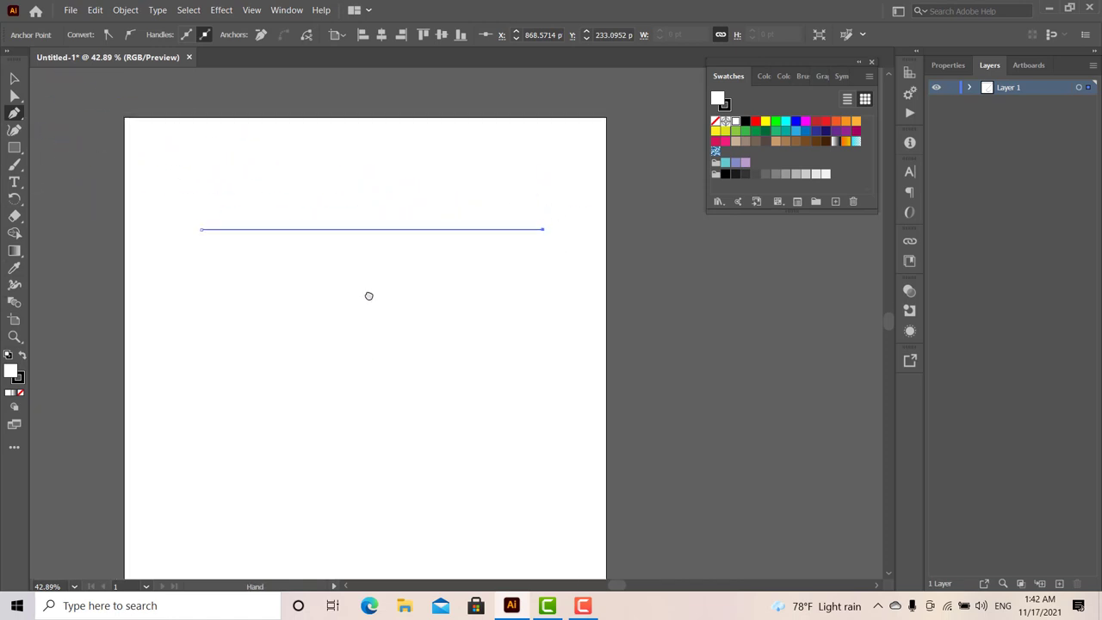
{"action": "left_click_drag", "start_coordinate": [370, 295], "coordinate": [358, 380]}
{"action": "scroll", "coordinate": [339, 361], "scroll_direction": "down", "scroll_amount": 10}
{"action": "scroll", "coordinate": [339, 361], "scroll_direction": "left", "scroll_amount": 6}
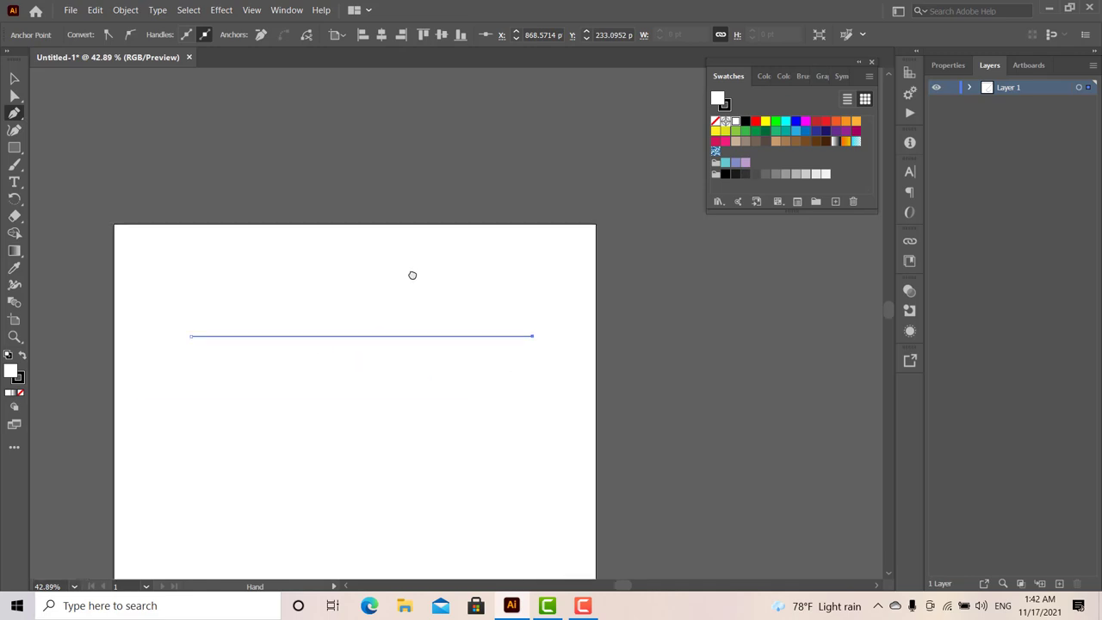
{"action": "scroll", "coordinate": [373, 344], "scroll_direction": "left", "scroll_amount": 2}
{"action": "scroll", "coordinate": [327, 349], "scroll_direction": "up", "scroll_amount": 10}
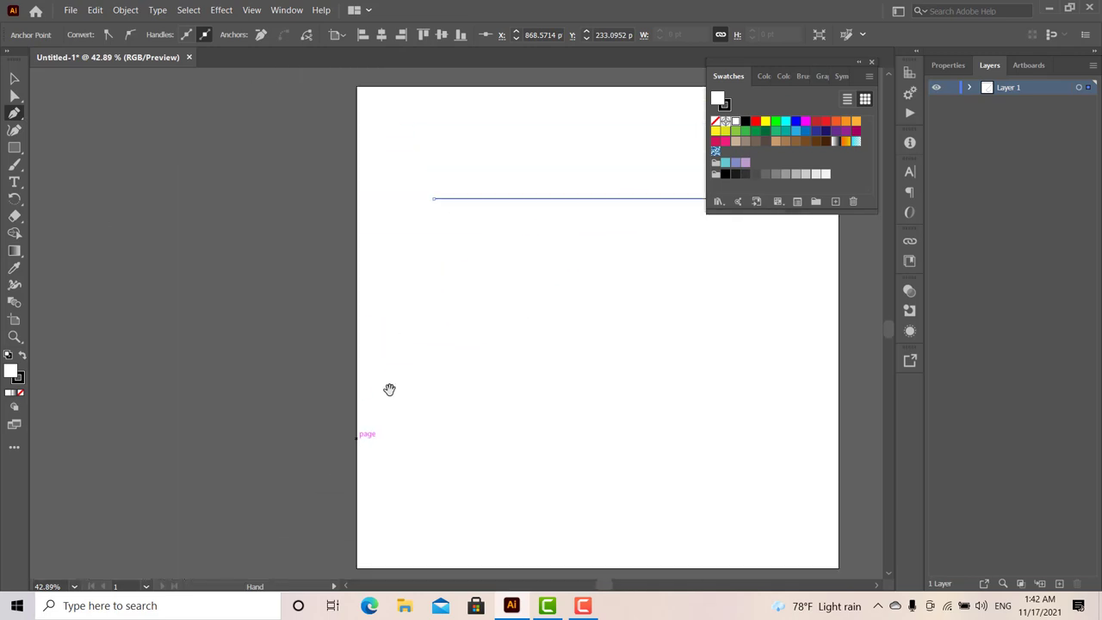
{"action": "scroll", "coordinate": [388, 389], "scroll_direction": "right", "scroll_amount": 5}
{"action": "scroll", "coordinate": [379, 362], "scroll_direction": "down", "scroll_amount": 8}
{"action": "scroll", "coordinate": [379, 362], "scroll_direction": "right", "scroll_amount": 3}
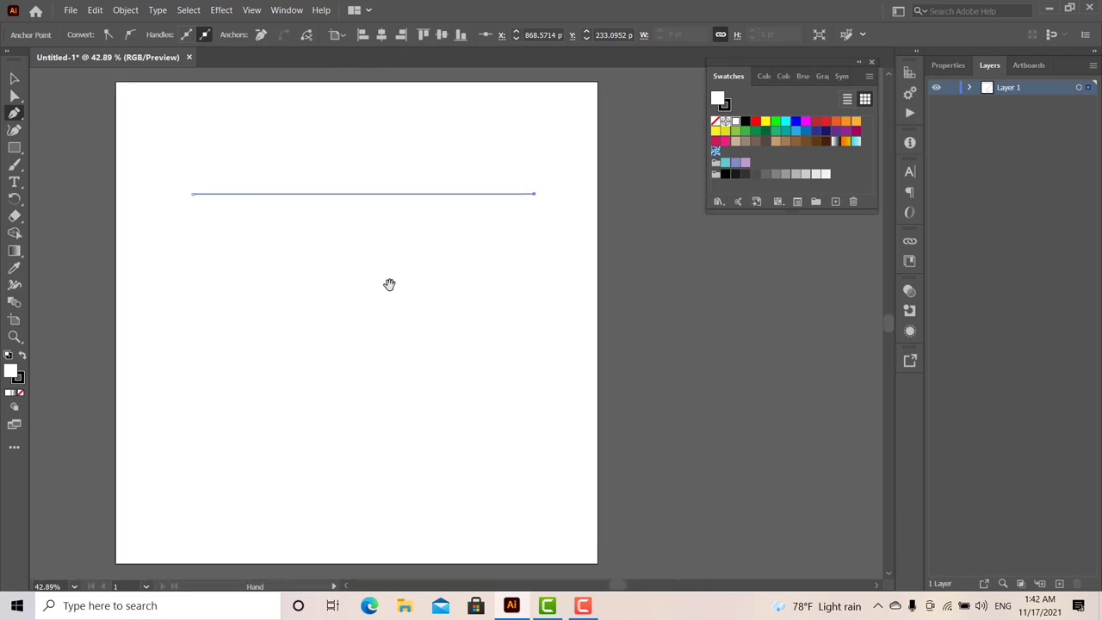
{"action": "scroll", "coordinate": [378, 285], "scroll_direction": "right", "scroll_amount": 2}
{"action": "scroll", "coordinate": [378, 285], "scroll_direction": "right", "scroll_amount": 1}
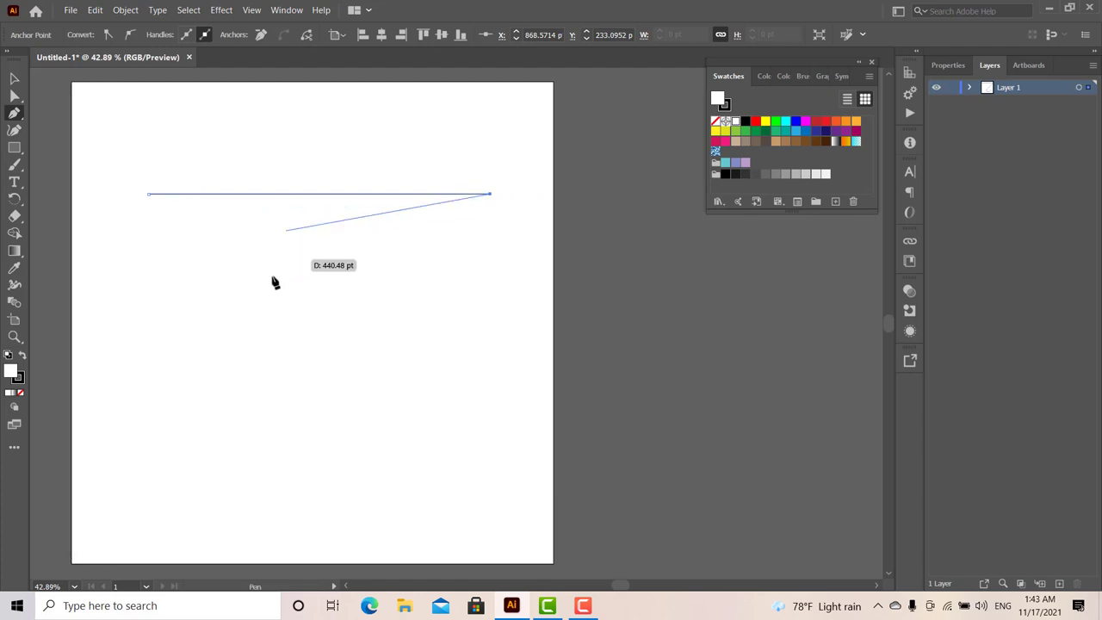
Step: Move the horizontal line's end anchor down and inward to about X 392 pt, Y 475 pt using temporary Direct Selection
{"action": "key", "text": "ctrl"}
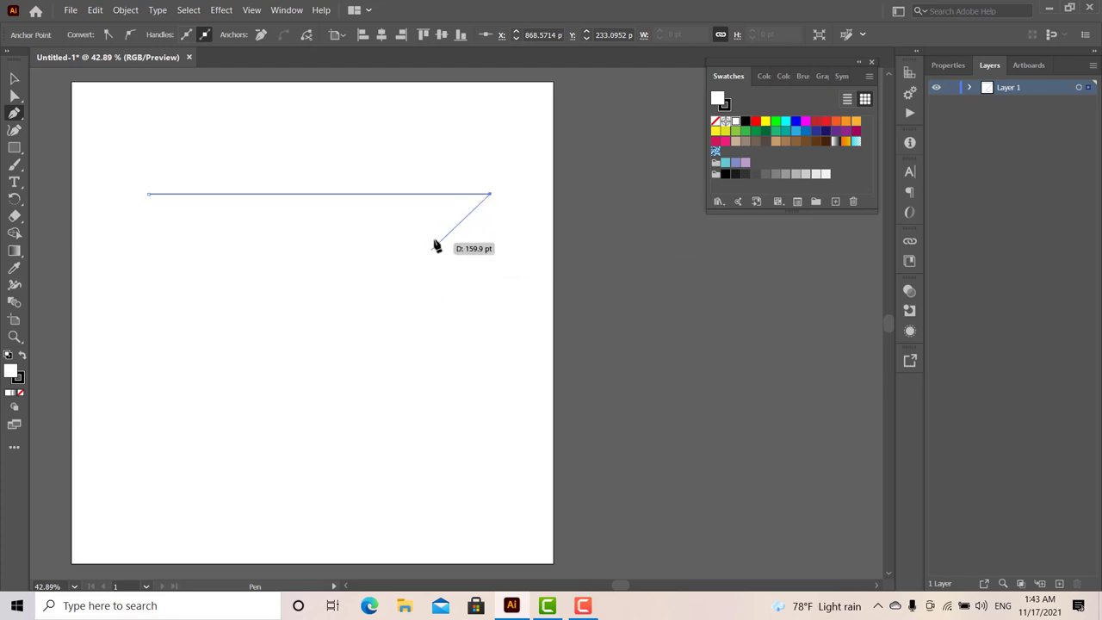
{"action": "key", "text": "ctrl"}
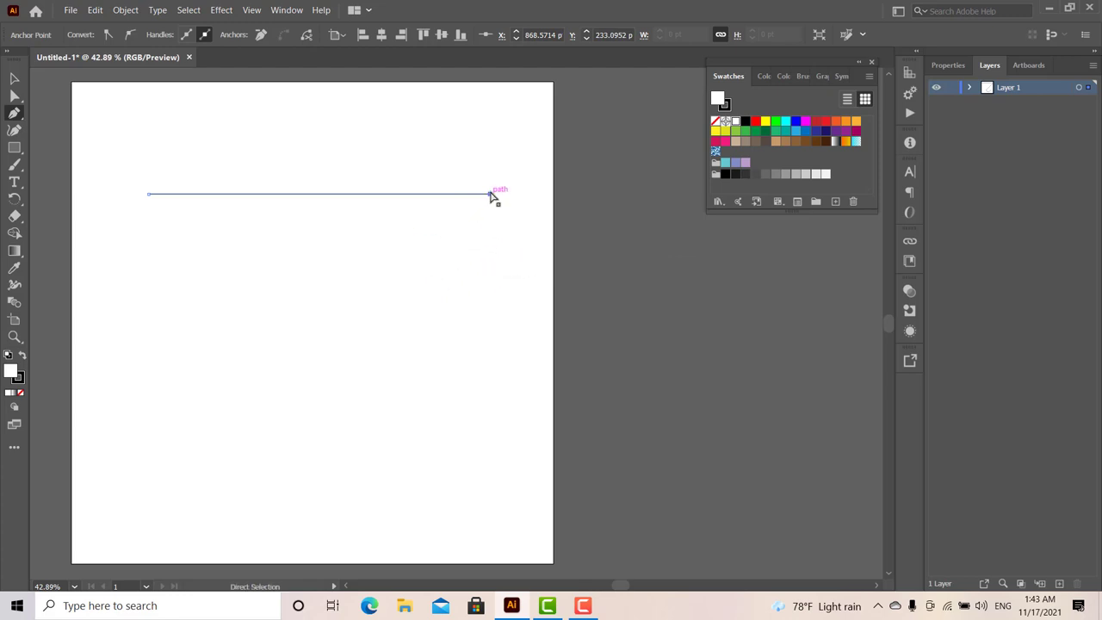
{"action": "left_click_drag", "start_coordinate": [484, 230], "coordinate": [261, 315]}
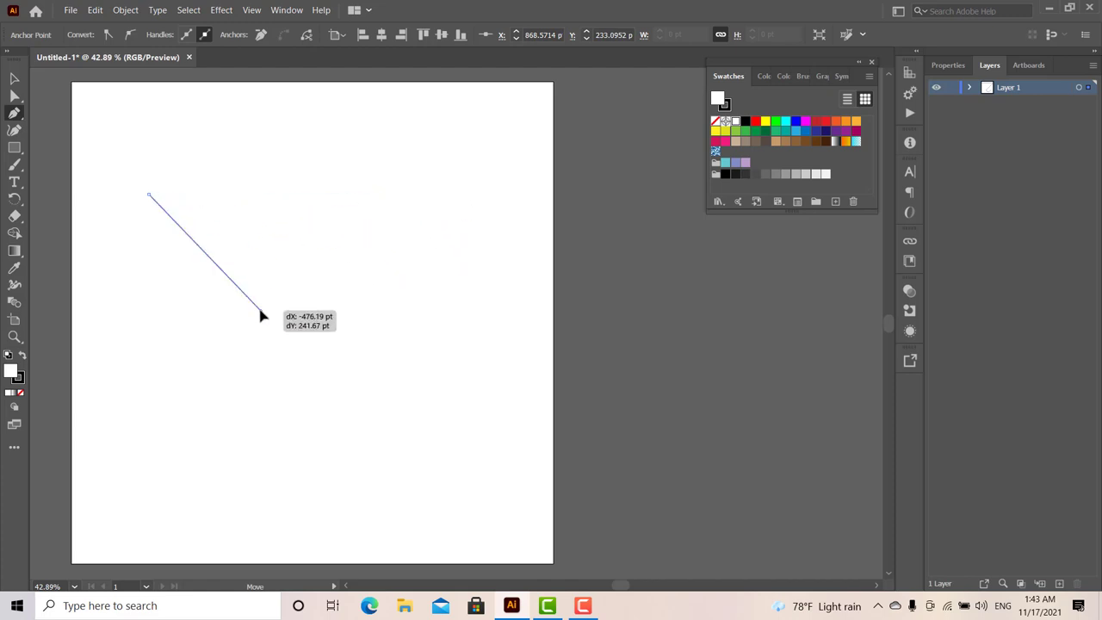
Step: Add a smooth anchor at about X 533 pt, Y 354 pt and tilt its incoming direction handle upward to reshape the curve
{"action": "left_click_drag", "start_coordinate": [328, 252], "coordinate": [357, 254]}
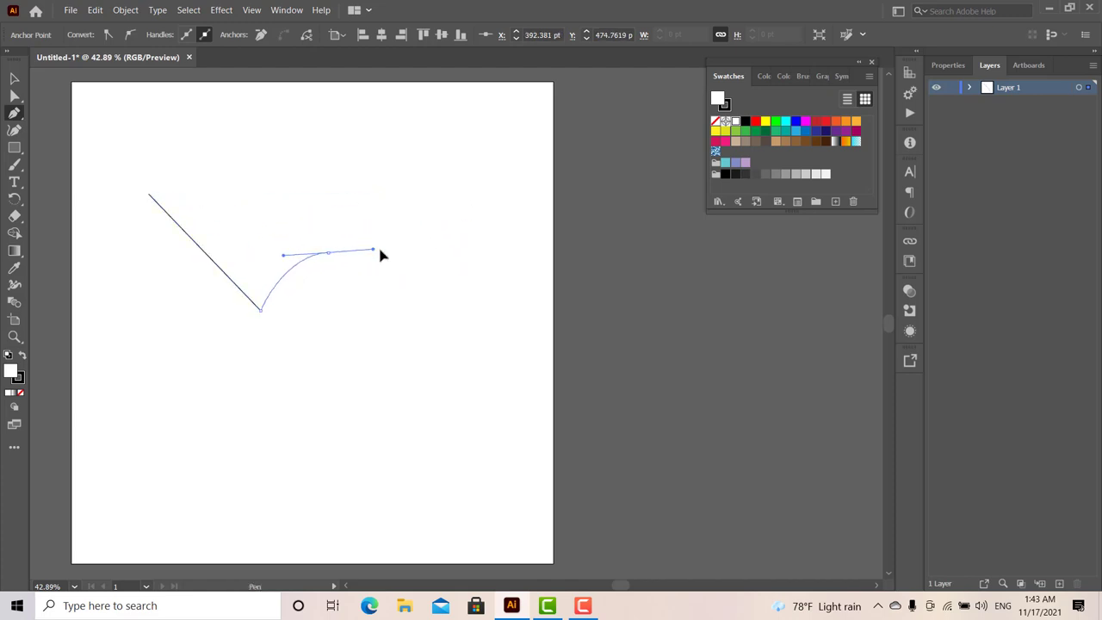
{"action": "key", "text": "ctrl"}
{"action": "left_click_drag", "start_coordinate": [274, 256], "coordinate": [227, 197]}
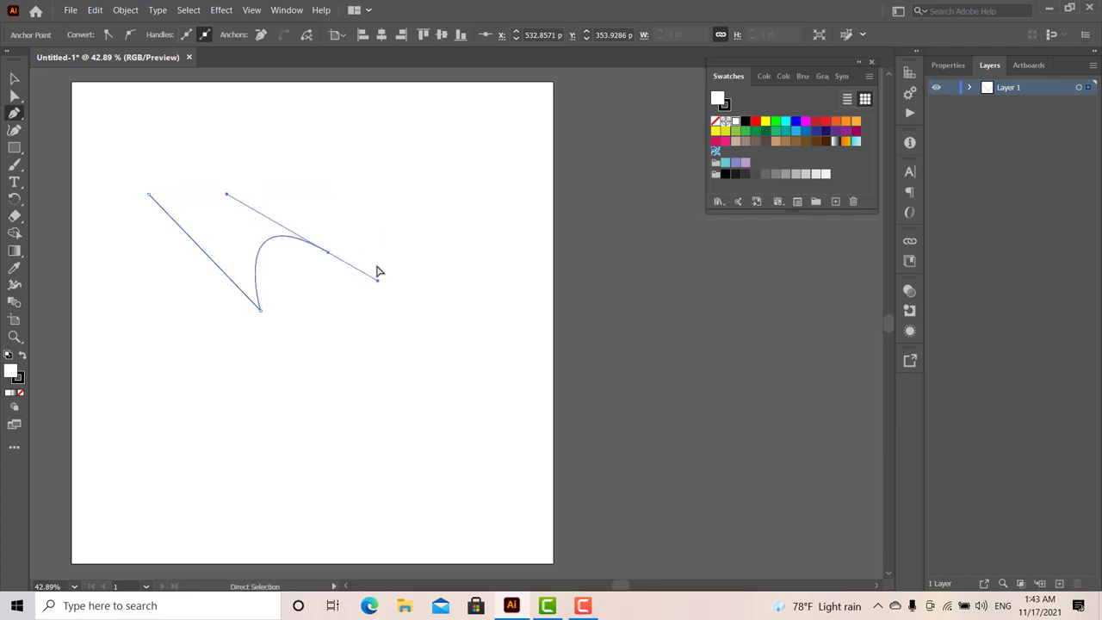
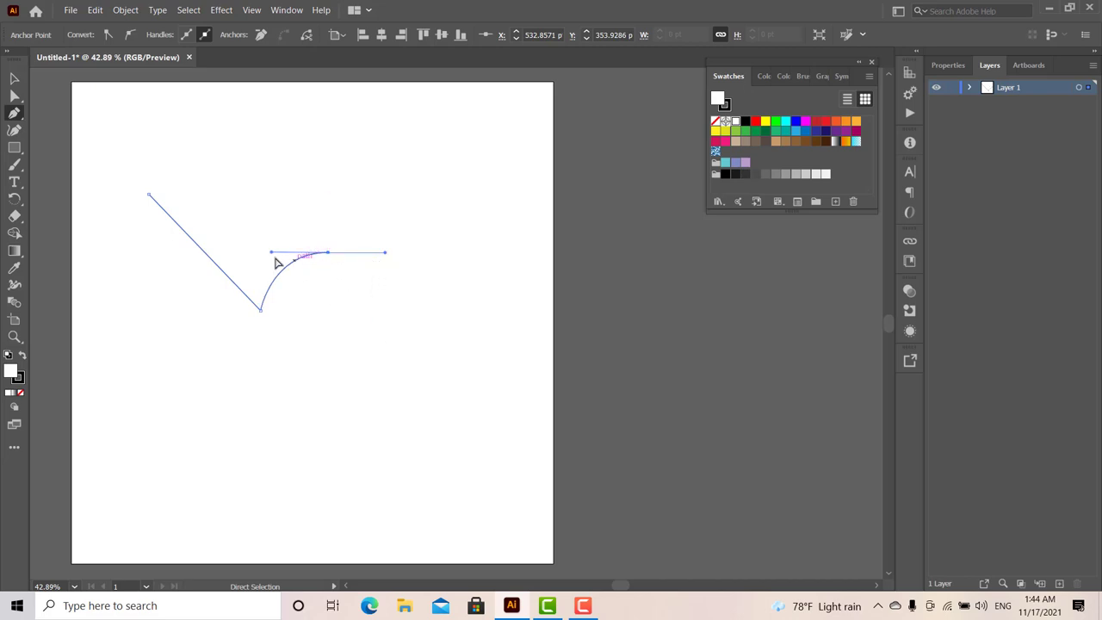
{"action": "left_click_drag", "start_coordinate": [272, 256], "coordinate": [246, 221]}
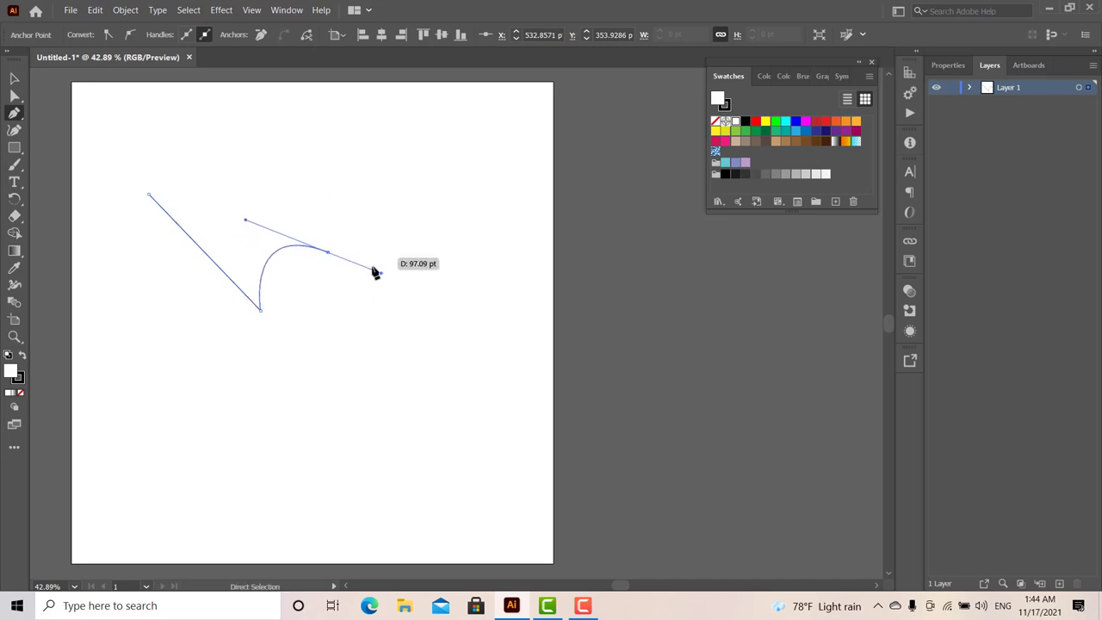
Step: Curve the path around to a smooth anchor at about X 507 pt, Y 532 pt, undoing the extra point placed after it
{"action": "left_click_drag", "start_coordinate": [315, 337], "coordinate": [293, 340]}
{"action": "left_click", "coordinate": [401, 387]}
{"action": "key", "text": "ctrl+z"}
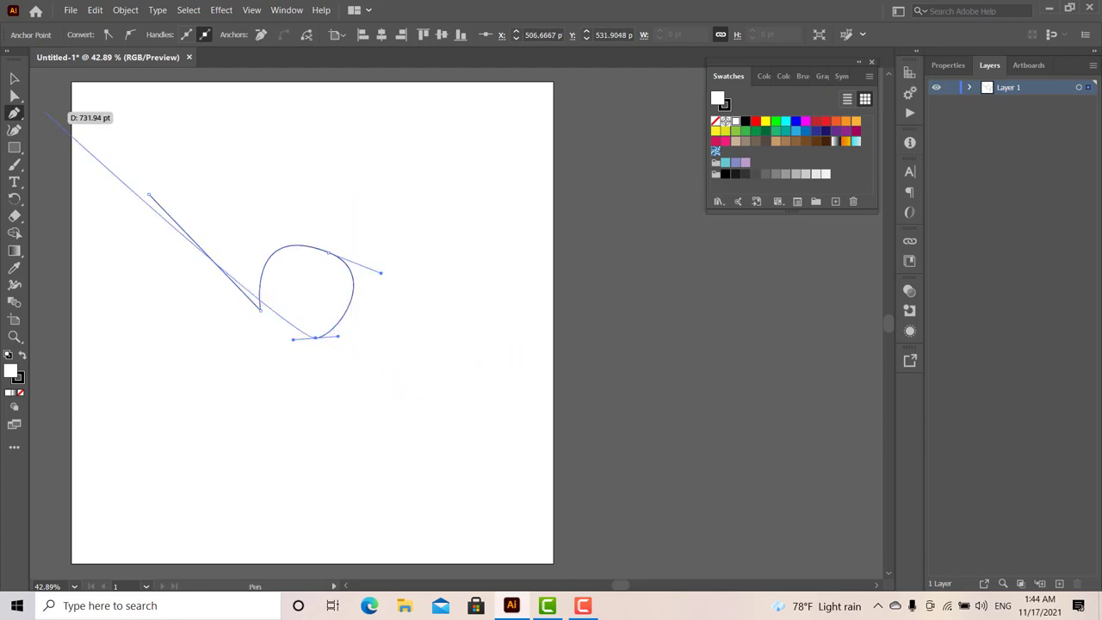
Step: Switch the active selection tool from Direct Selection to Group Selection, and return to the Pen tool
{"action": "left_click", "coordinate": [10, 95]}
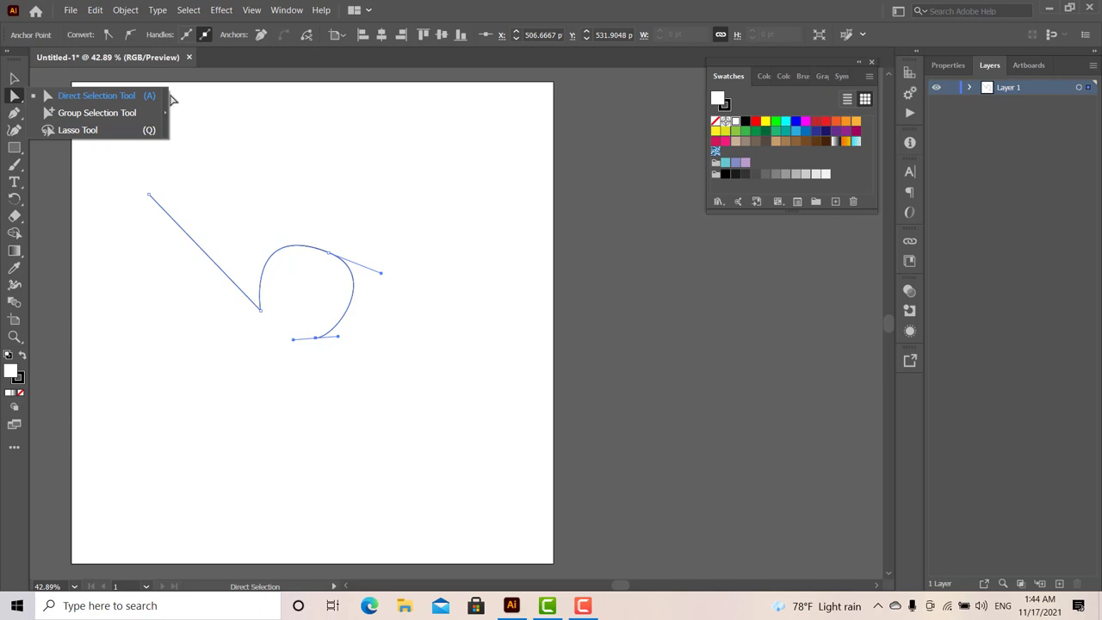
{"action": "left_click", "coordinate": [82, 93]}
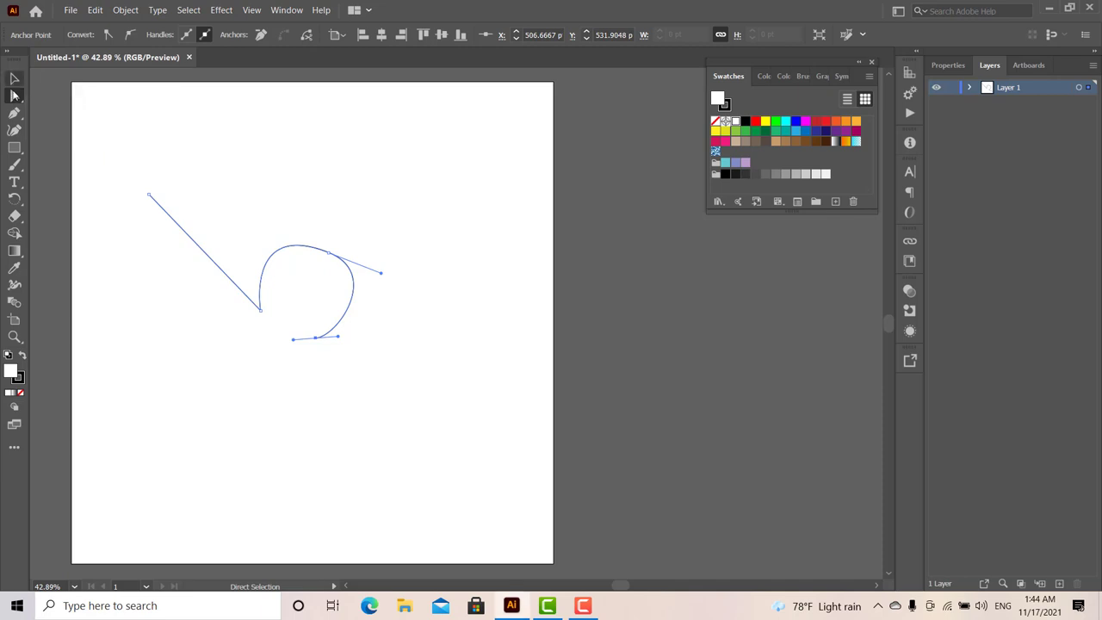
{"action": "left_click", "coordinate": [14, 95]}
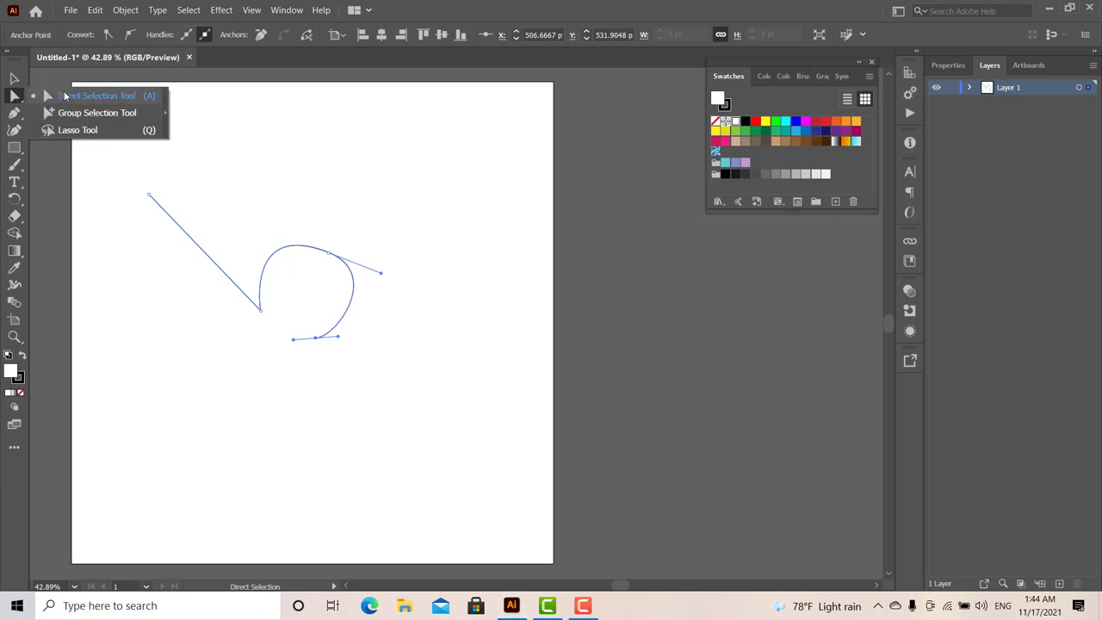
{"action": "left_click", "coordinate": [65, 95]}
{"action": "left_click", "coordinate": [14, 95]}
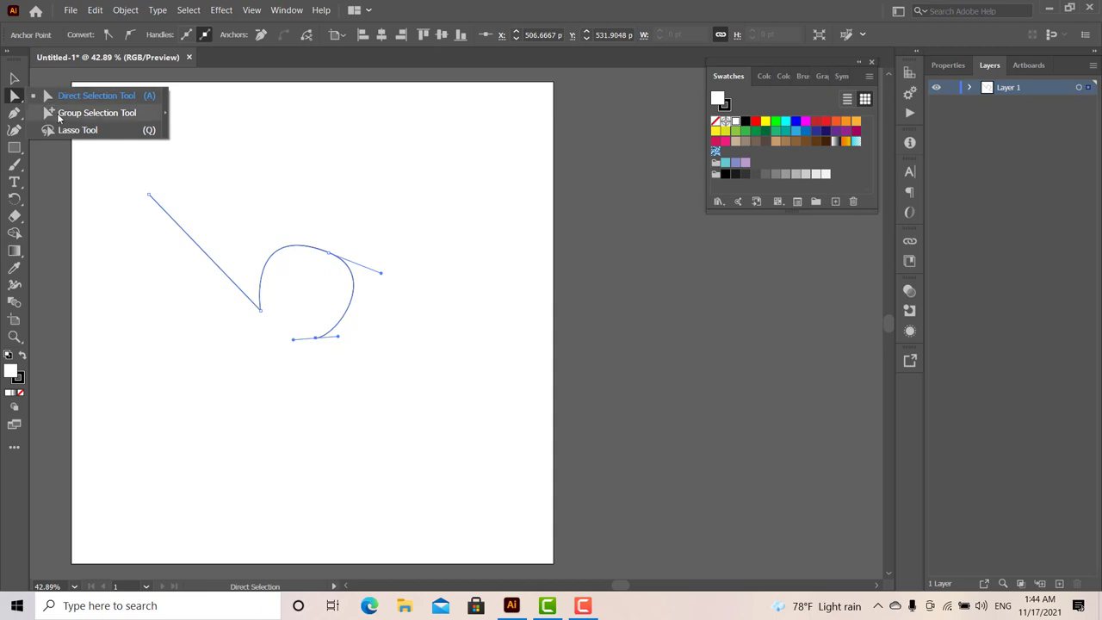
{"action": "left_click", "coordinate": [57, 113]}
{"action": "left_click", "coordinate": [13, 111]}
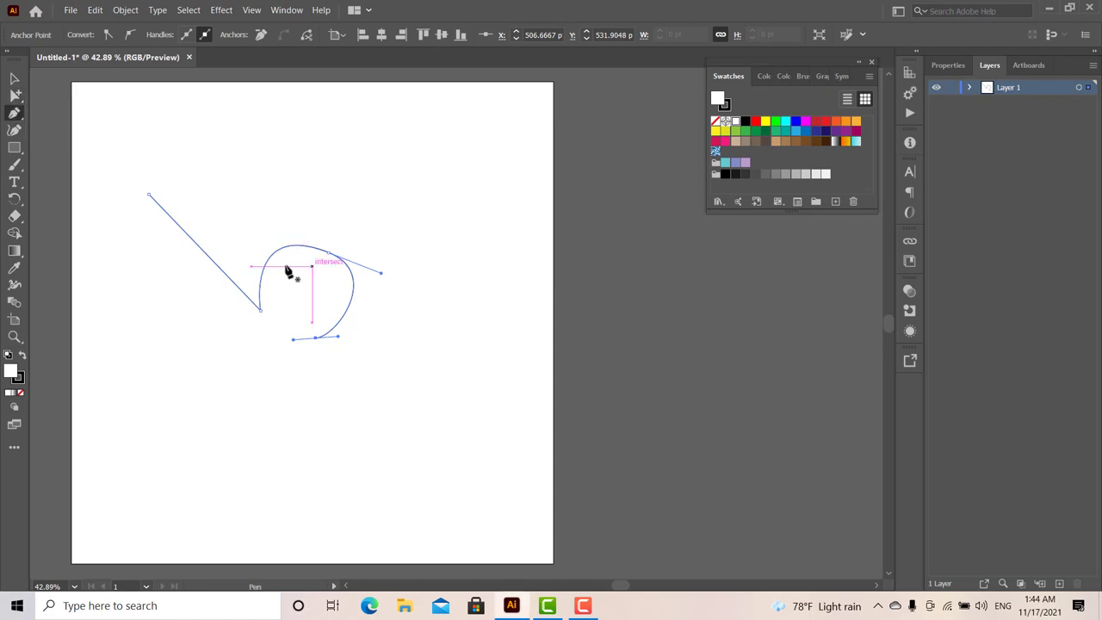
Step: Add a corner anchor at about X 654 pt, Y 565 pt, restore Direct Selection in place of Group Selection, and resume the path from that anchor
{"action": "left_click", "coordinate": [386, 353]}
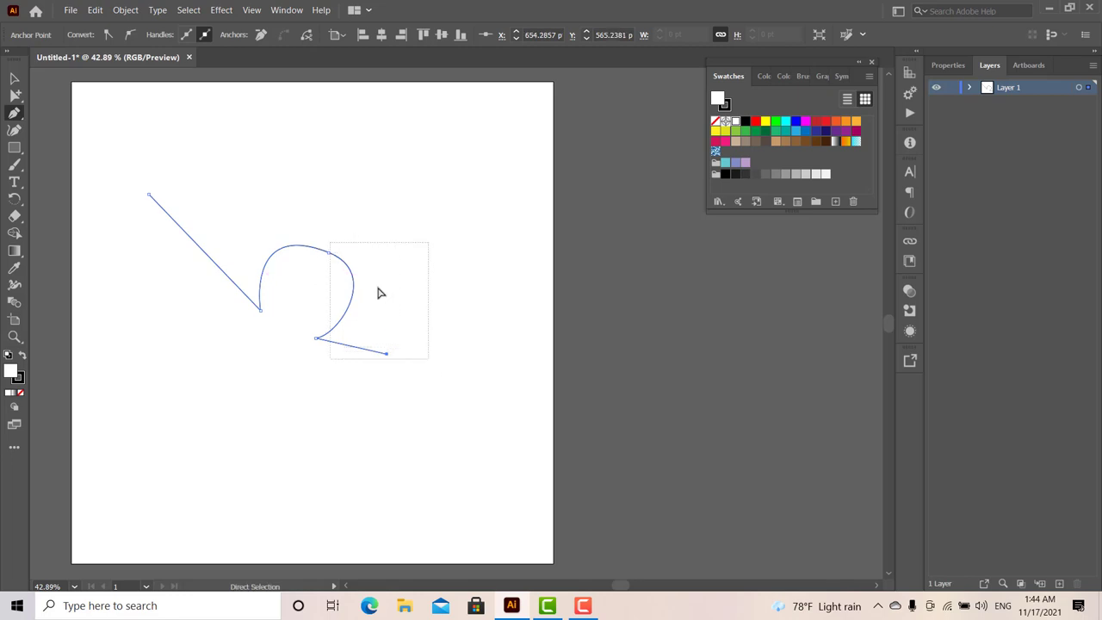
{"action": "left_click_drag", "start_coordinate": [380, 293], "coordinate": [446, 377]}
{"action": "left_click", "coordinate": [14, 97]}
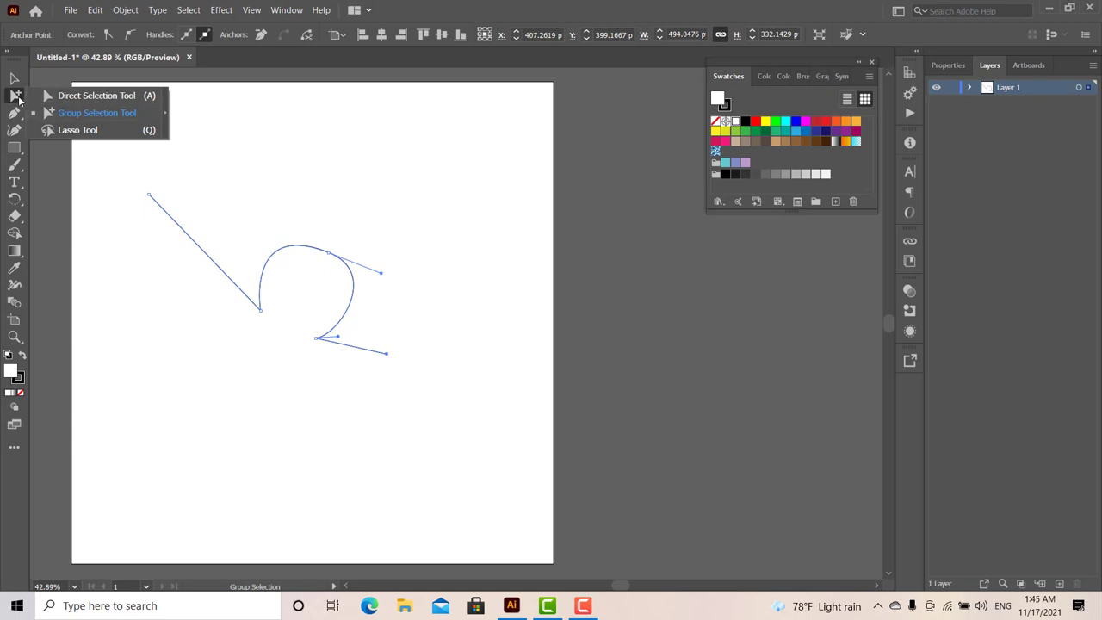
{"action": "left_click", "coordinate": [14, 112]}
{"action": "left_click", "coordinate": [387, 354]}
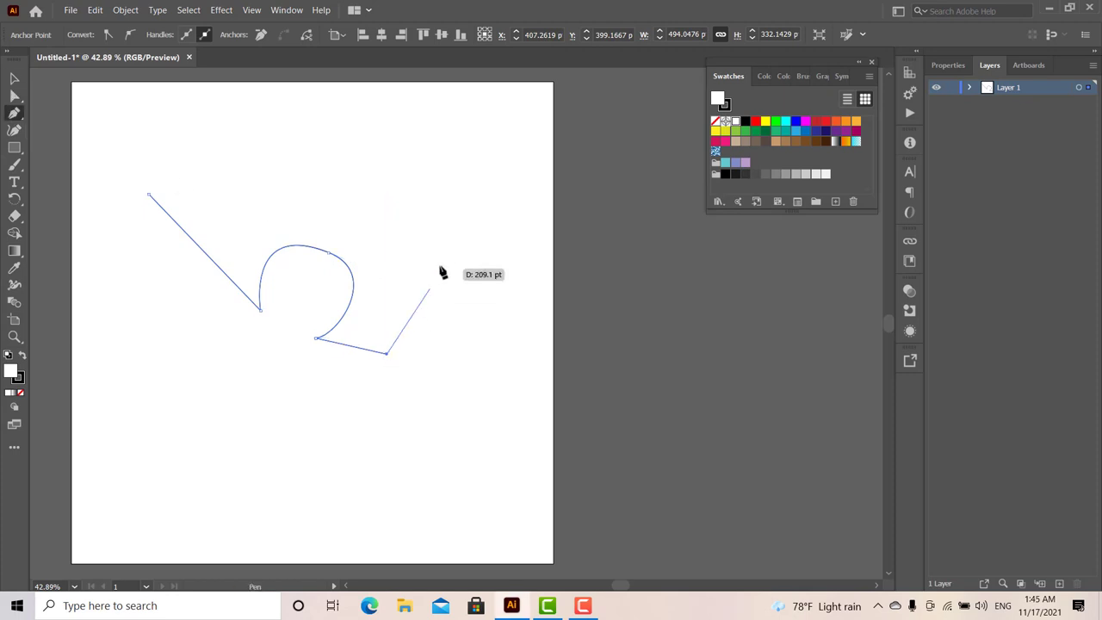
Step: Add a smooth anchor at about X 759 pt, Y 378 pt with constrained vertical handles, then swing them to horizontal using temporary Direct Selection
{"action": "left_click_drag", "start_coordinate": [435, 274], "coordinate": [439, 252]}
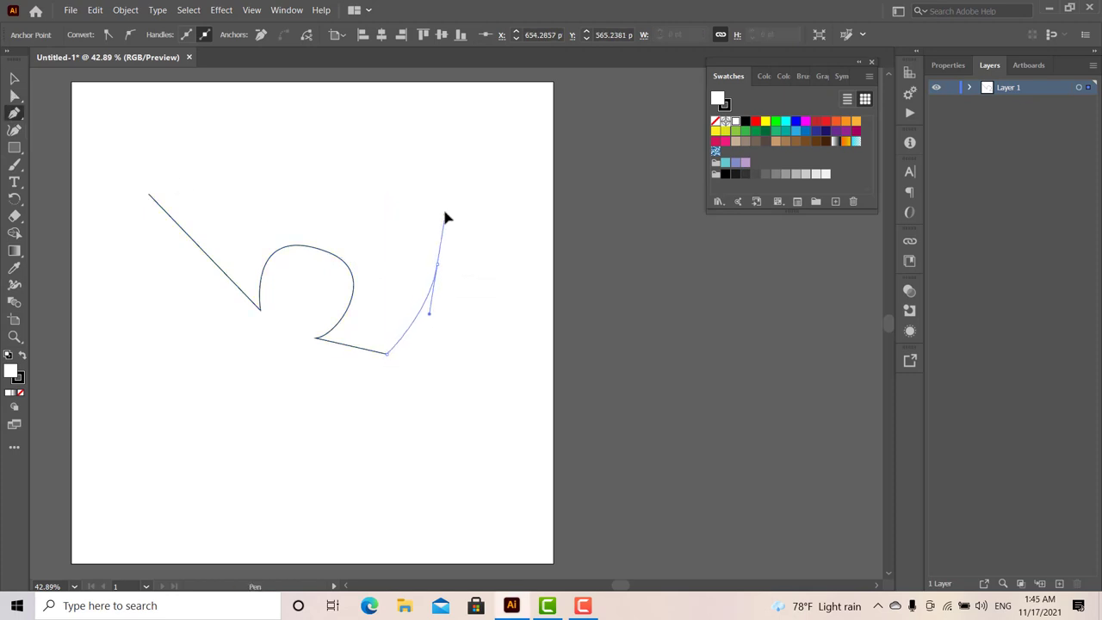
{"action": "left_click_drag", "start_coordinate": [441, 213], "coordinate": [434, 205]}
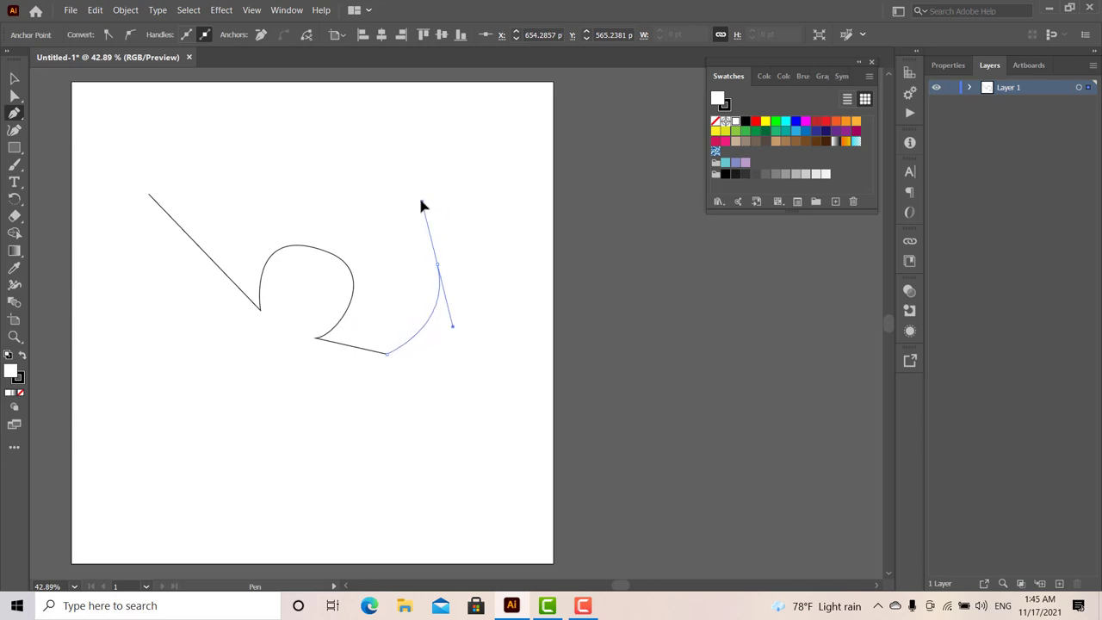
{"action": "left_click_drag", "start_coordinate": [422, 205], "coordinate": [384, 219]}
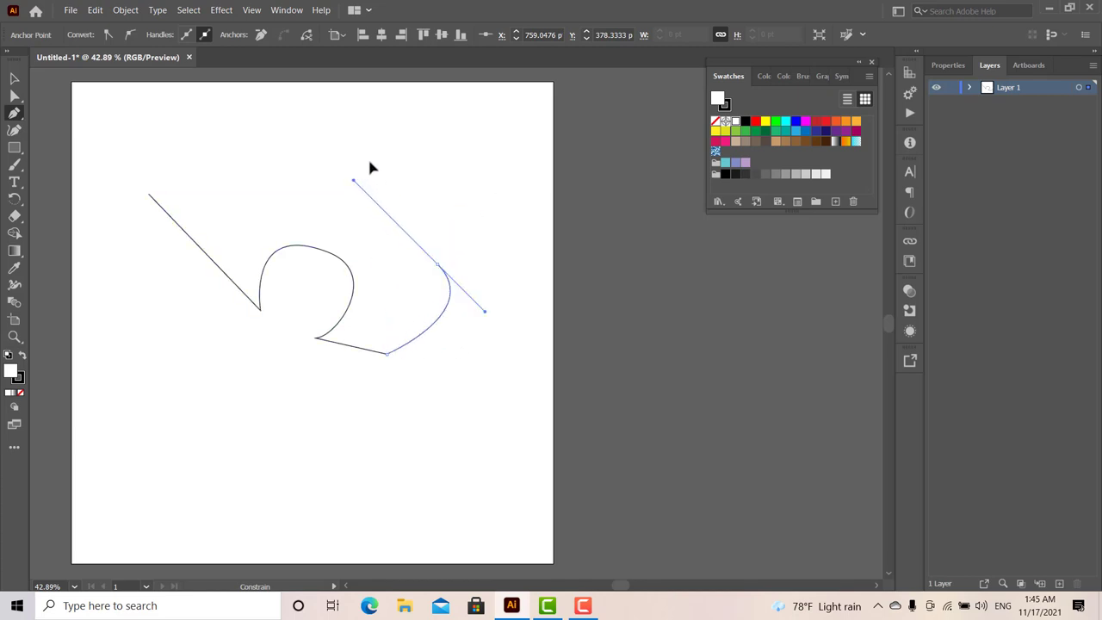
{"action": "left_click_drag", "start_coordinate": [369, 161], "coordinate": [398, 156]}
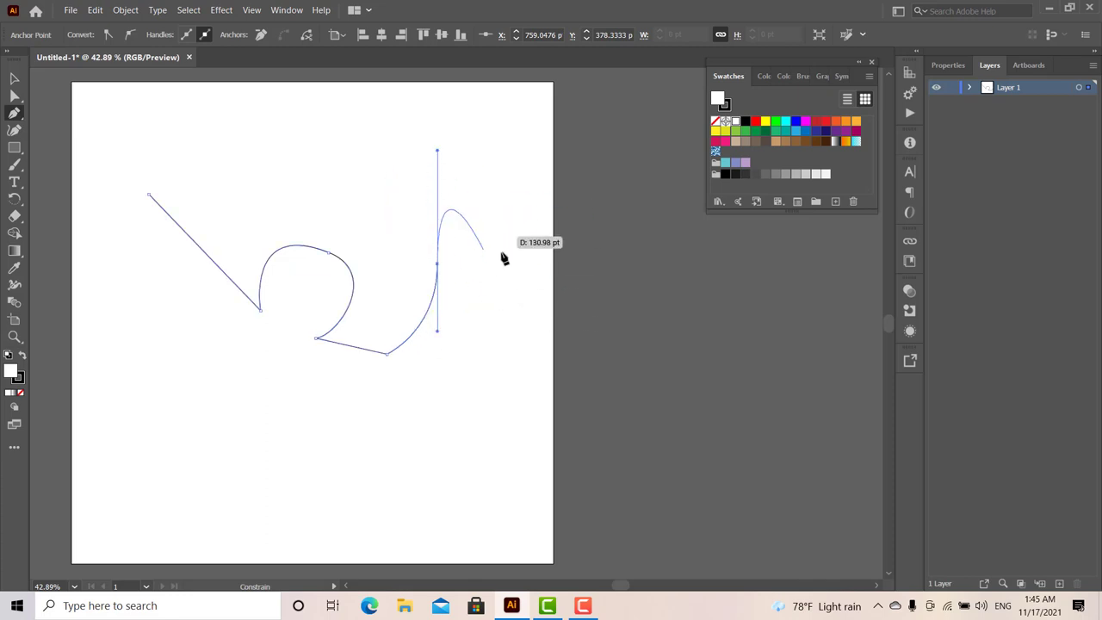
{"action": "key", "text": "ctrl"}
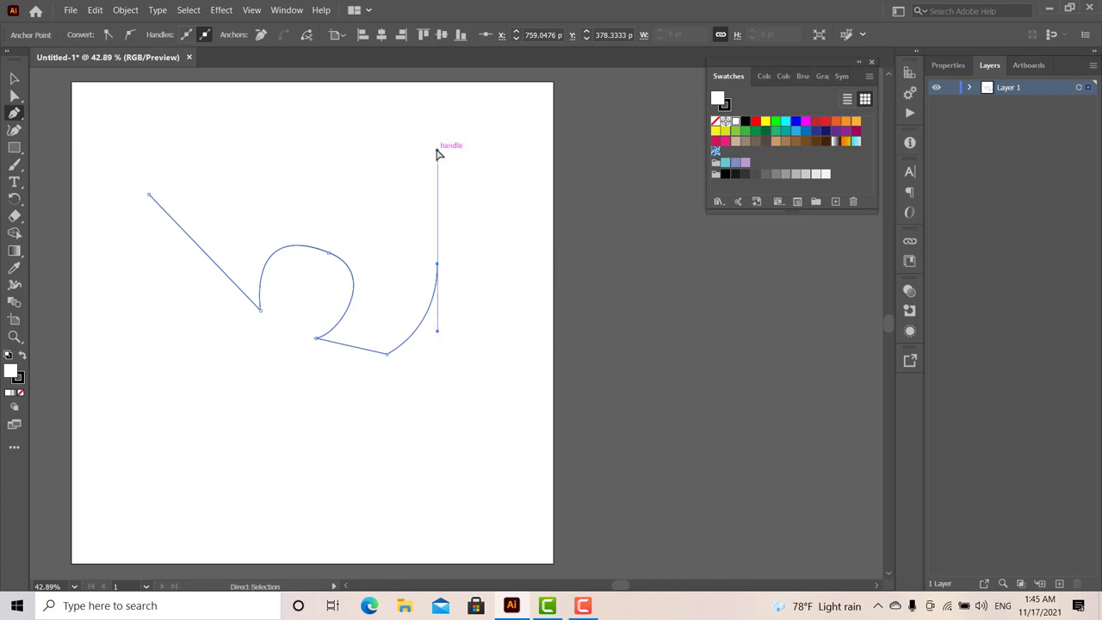
{"action": "left_click_drag", "start_coordinate": [438, 154], "coordinate": [544, 263]}
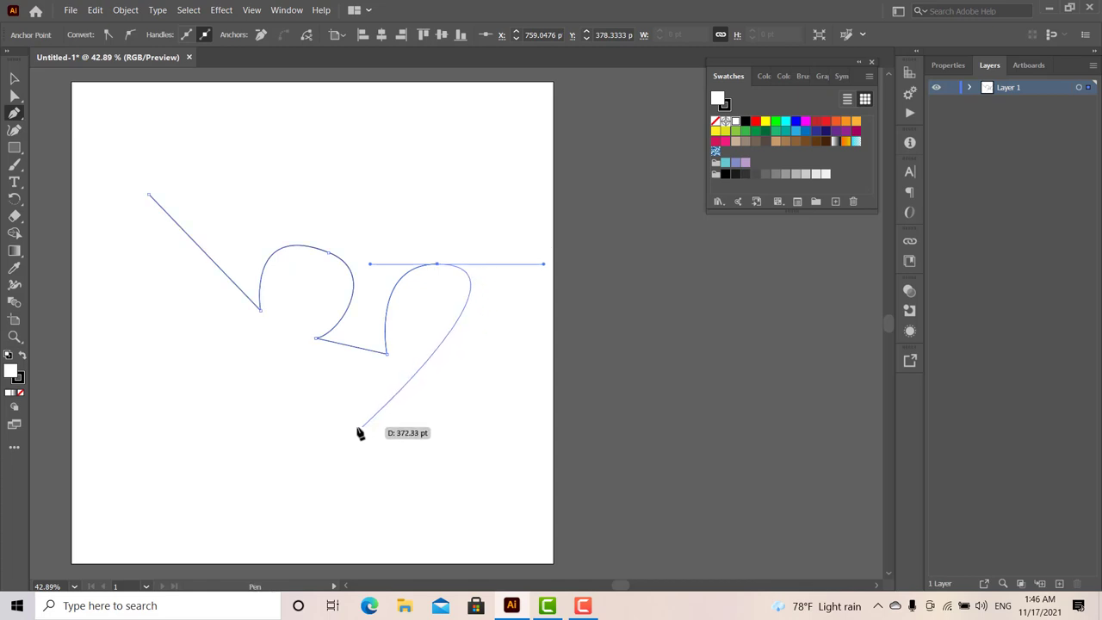
Step: Try a smooth anchor at about X 454 pt, Y 722 pt with a shortened outgoing handle, and undo it
{"action": "left_click_drag", "start_coordinate": [292, 431], "coordinate": [254, 359]}
{"action": "left_click_drag", "start_coordinate": [277, 409], "coordinate": [253, 394]}
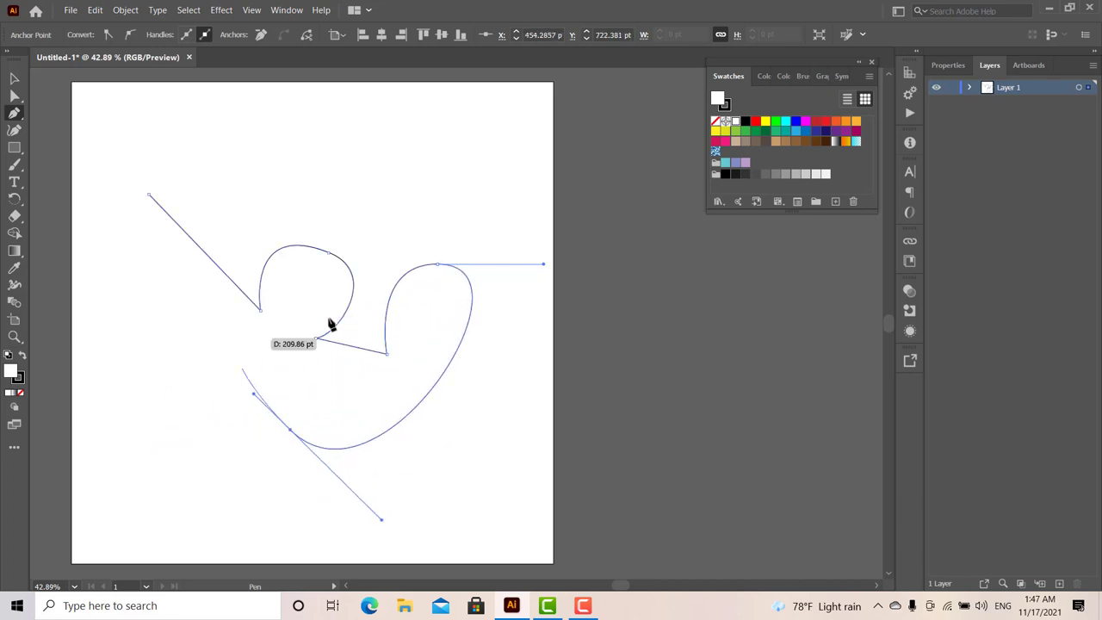
{"action": "key", "text": "ctrl"}
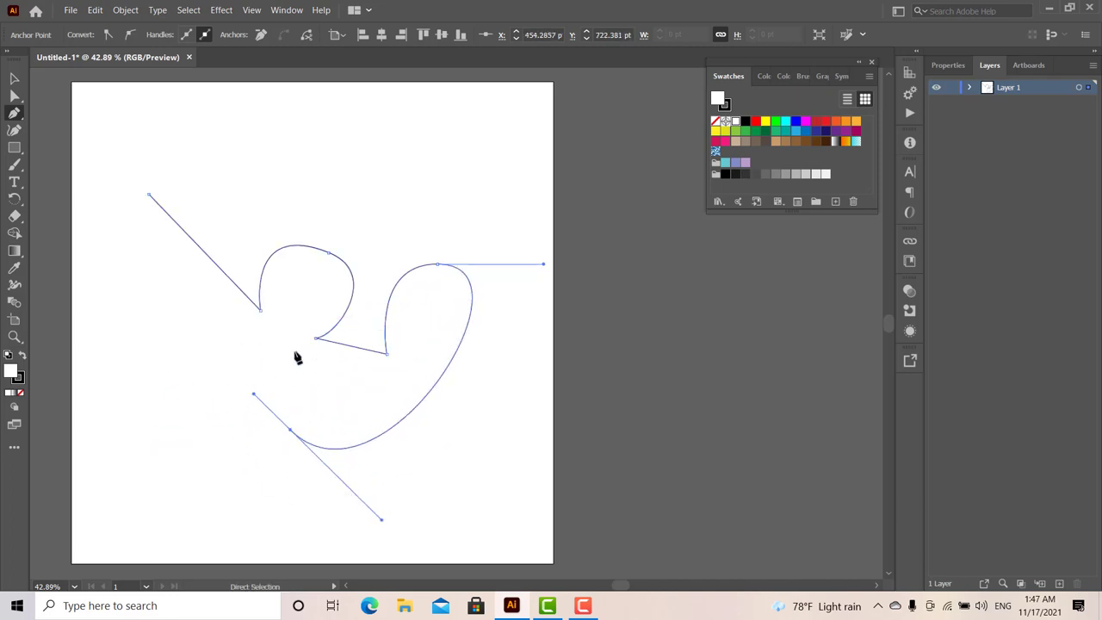
{"action": "key", "text": "ctrl+z"}
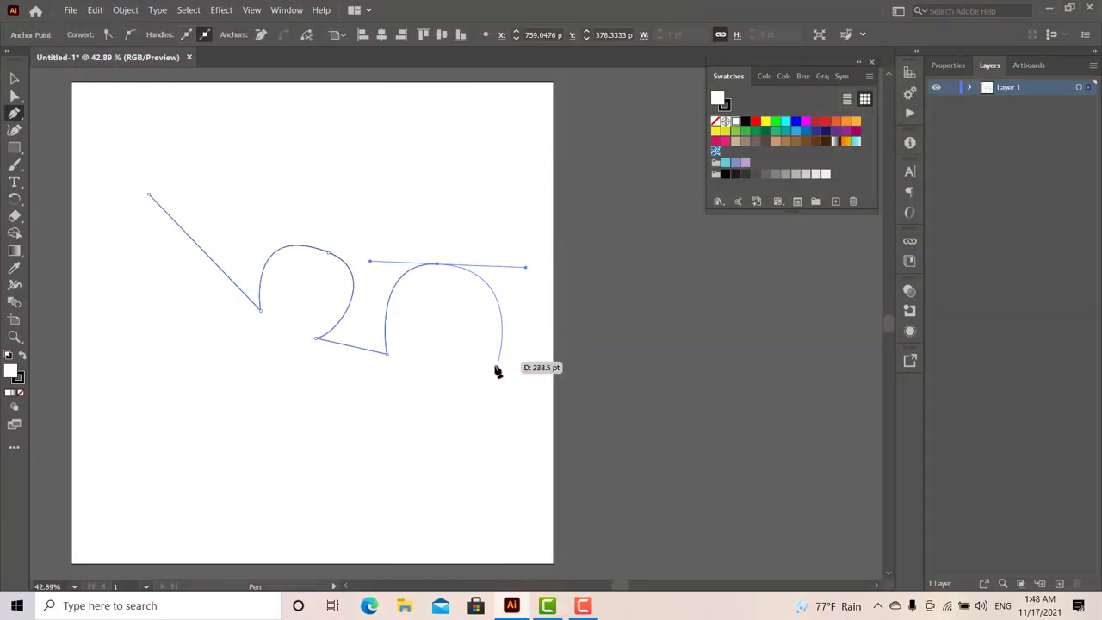
Step: Try continuing the arch with smooth anchors at about X 825, Y 608 pt, X 872, Y 602 pt and X 671, Y 527 pt, undoing each one
{"action": "key", "text": "alt"}
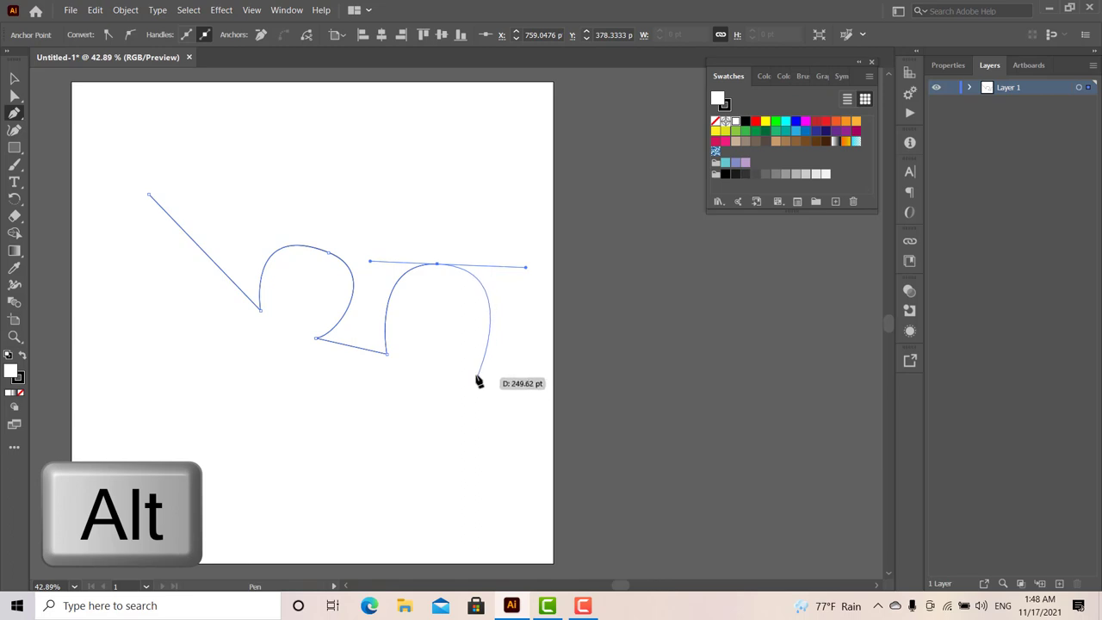
{"action": "left_click_drag", "start_coordinate": [469, 375], "coordinate": [421, 387]}
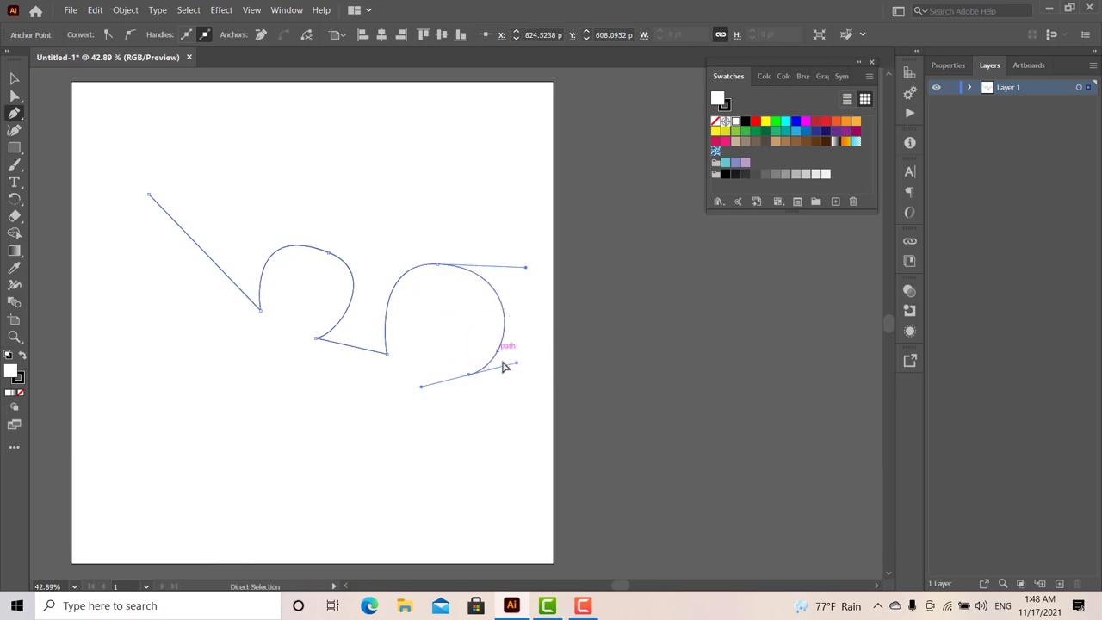
{"action": "key", "text": "ctrl+z"}
{"action": "left_click_drag", "start_coordinate": [491, 372], "coordinate": [452, 421]}
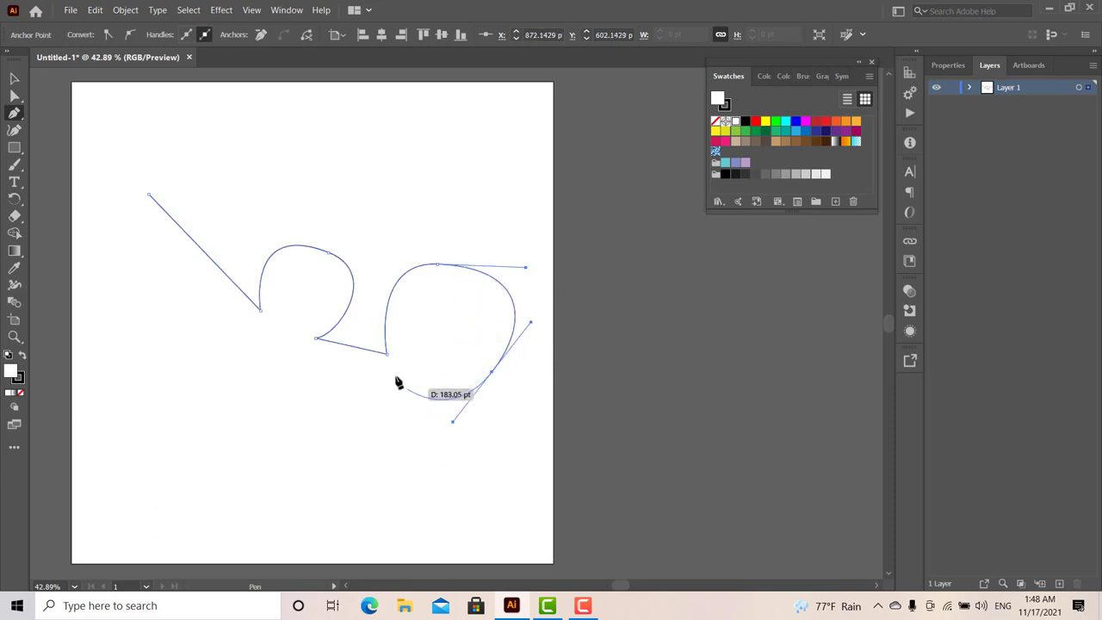
{"action": "left_click_drag", "start_coordinate": [394, 335], "coordinate": [394, 287]}
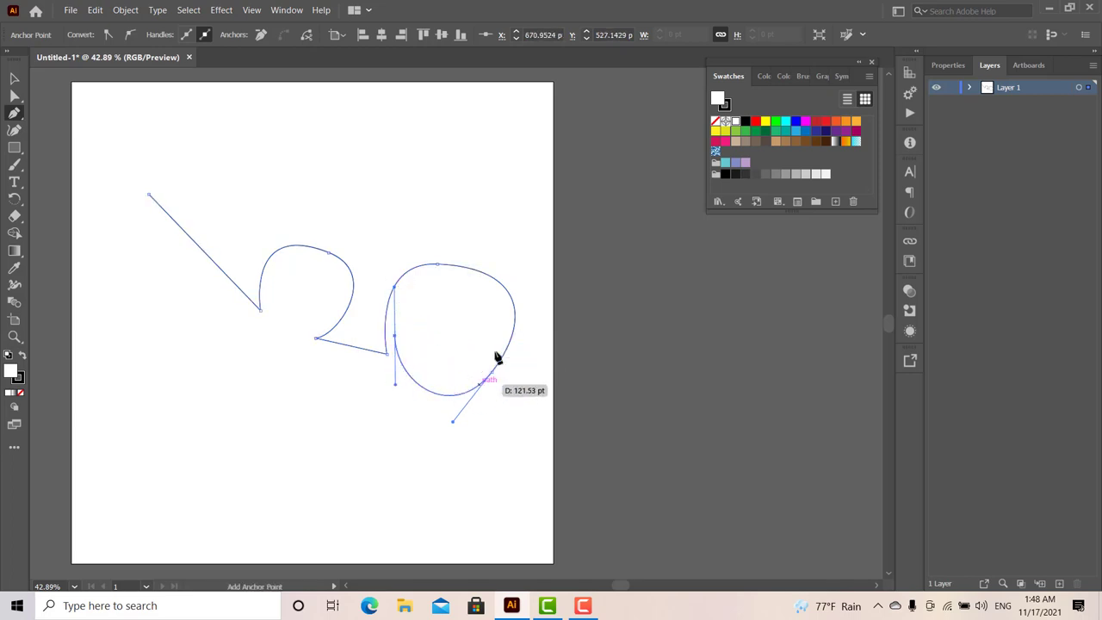
{"action": "key", "text": "ctrl+z"}
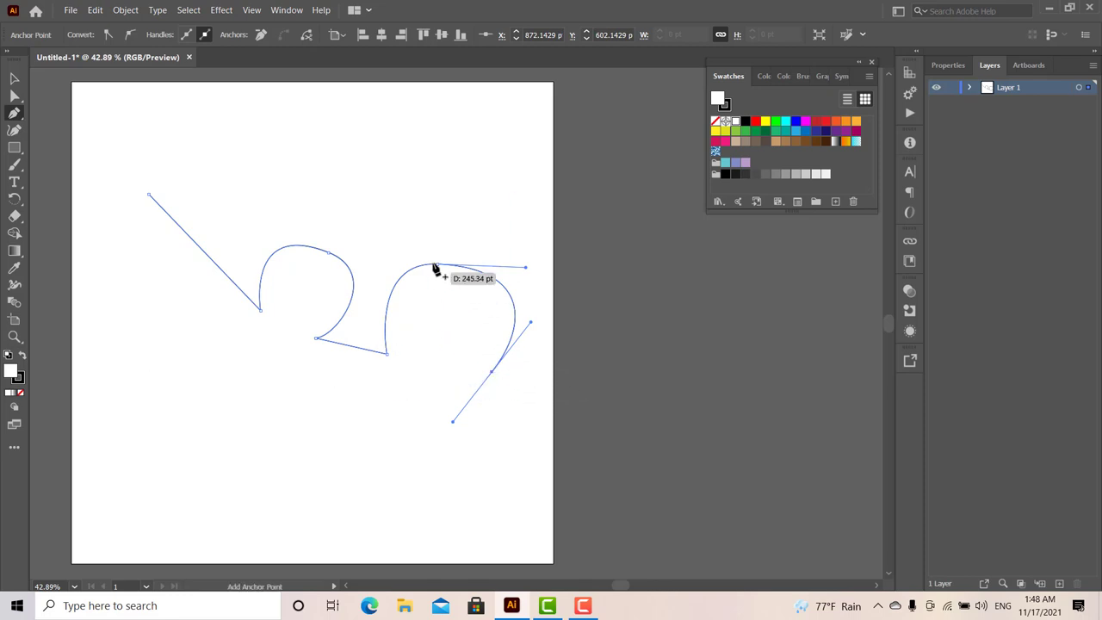
{"action": "key", "text": "ctrl+z"}
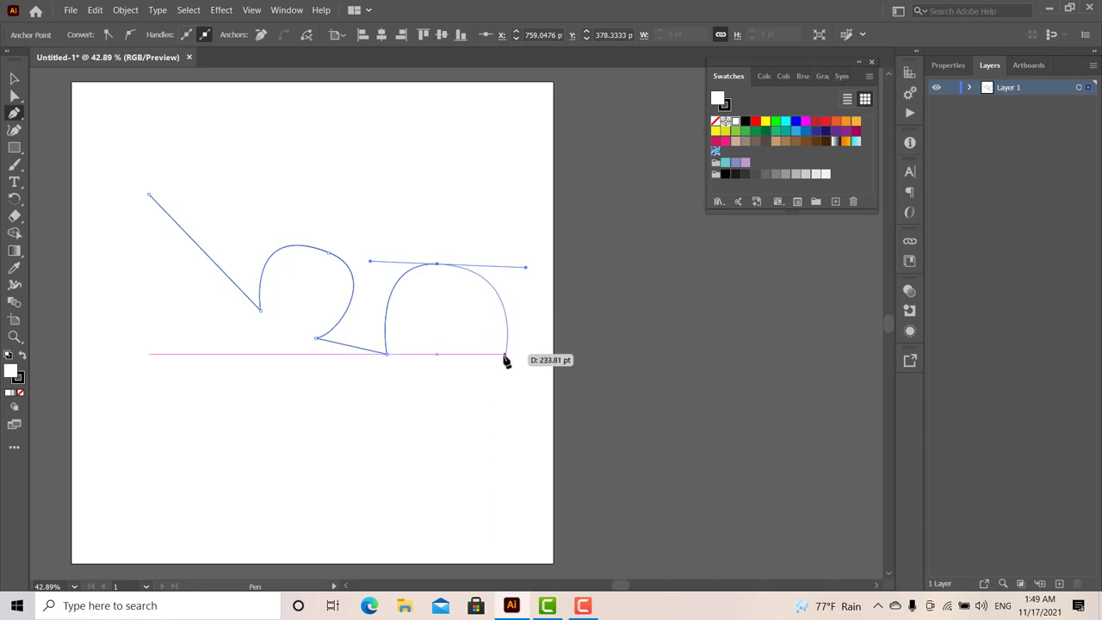
Step: Add a smooth anchor at about X 889 pt, Y 613 pt to finish the second arch, and remove its outgoing direction handle
{"action": "left_click_drag", "start_coordinate": [503, 357], "coordinate": [470, 404]}
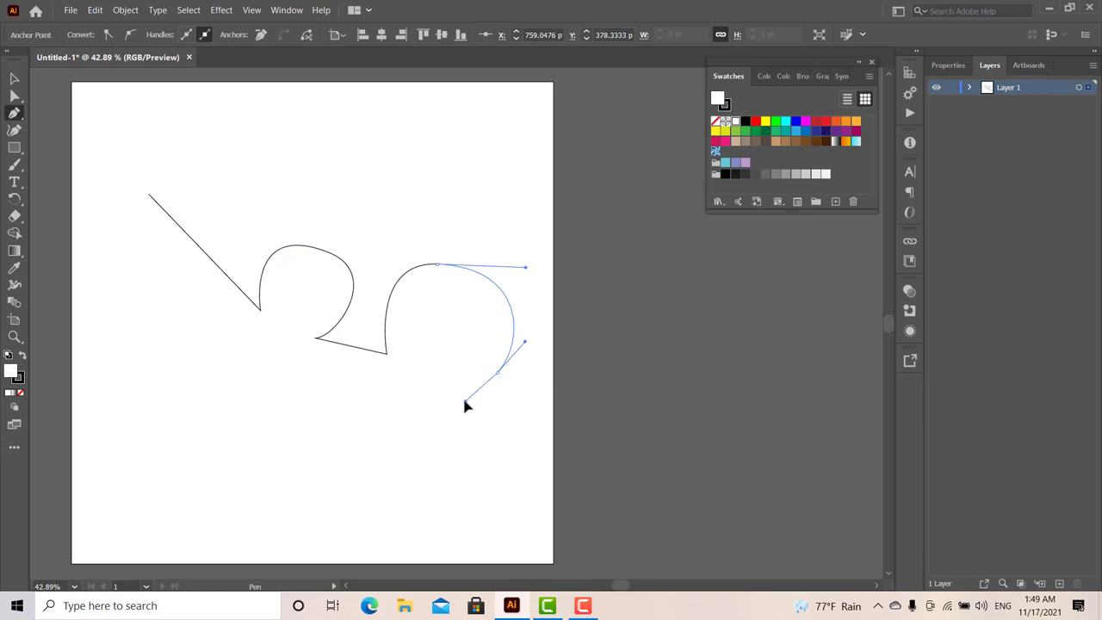
{"action": "left_click_drag", "start_coordinate": [457, 364], "coordinate": [393, 401]}
{"action": "left_click_drag", "start_coordinate": [384, 366], "coordinate": [370, 404]}
{"action": "left_click_drag", "start_coordinate": [497, 372], "coordinate": [466, 411]}
{"action": "key", "text": "ctrl+z"}
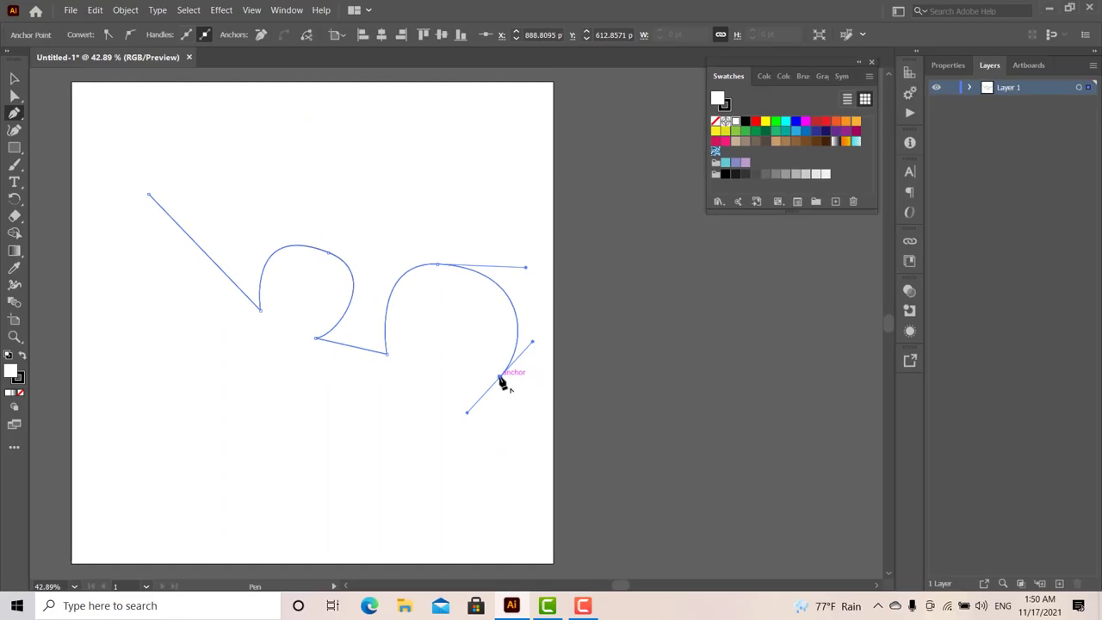
{"action": "mouse_move", "coordinate": [498, 379]}
{"action": "left_mouse_down"}
{"action": "mouse_move", "coordinate": [514, 387]}
{"action": "mouse_move", "coordinate": [480, 387]}
{"action": "mouse_move", "coordinate": [521, 379]}
{"action": "mouse_move", "coordinate": [512, 366]}
{"action": "left_mouse_up"}
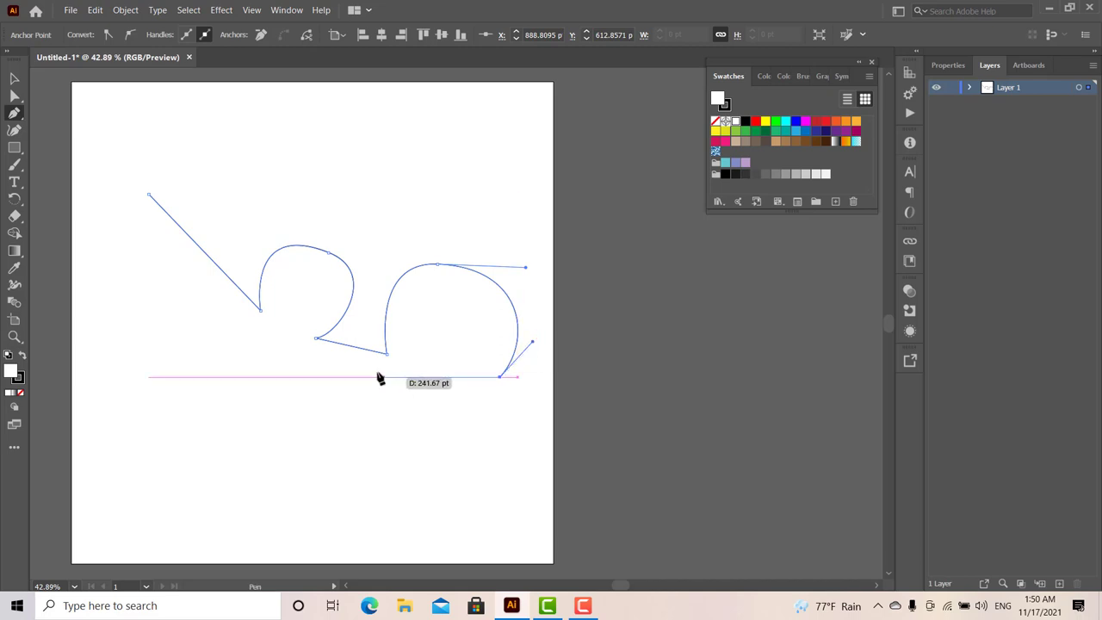
Step: Close the path through a corner anchor at about X 582 pt, Y 574 pt and a smooth anchor repositioned while drawing to above the first arch
{"action": "left_click_drag", "start_coordinate": [362, 364], "coordinate": [509, 384]}
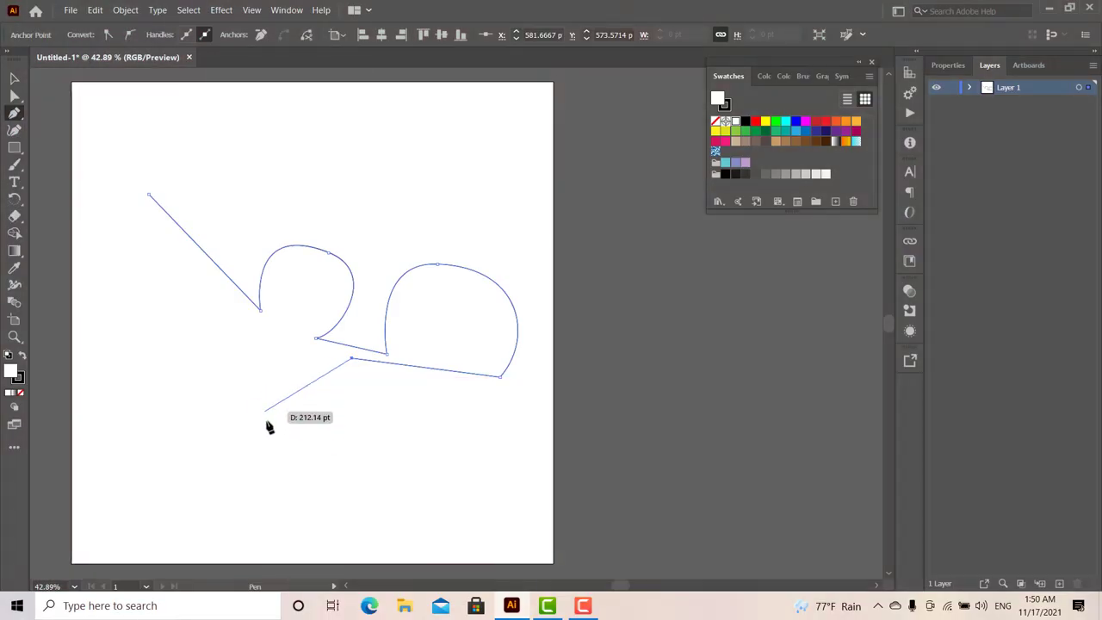
{"action": "key", "text": "space"}
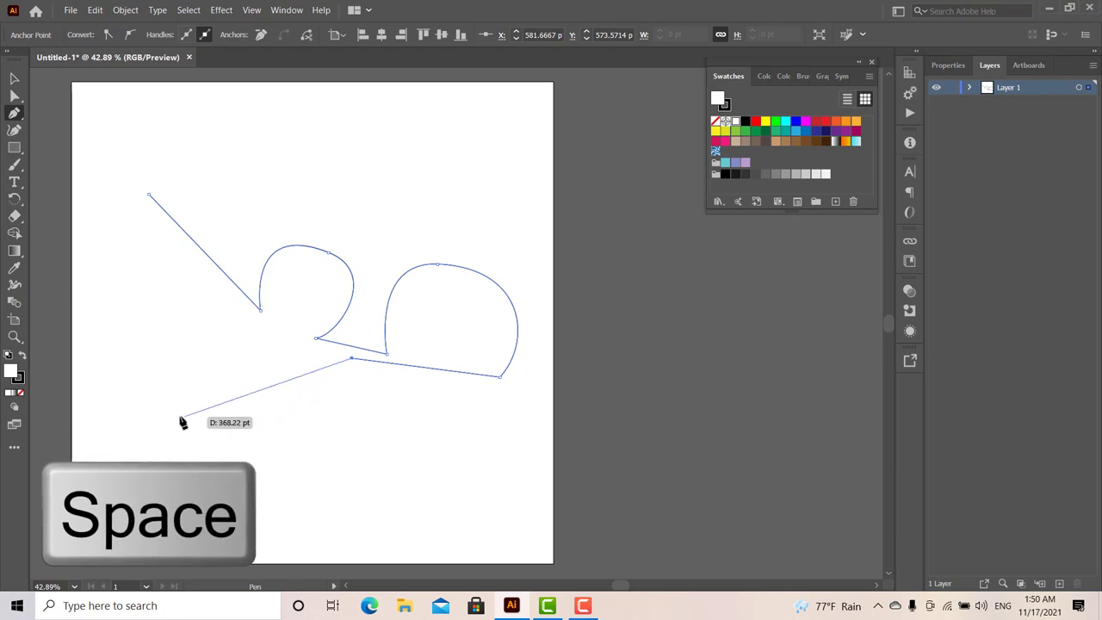
{"action": "left_click_drag", "start_coordinate": [177, 420], "coordinate": [84, 372]}
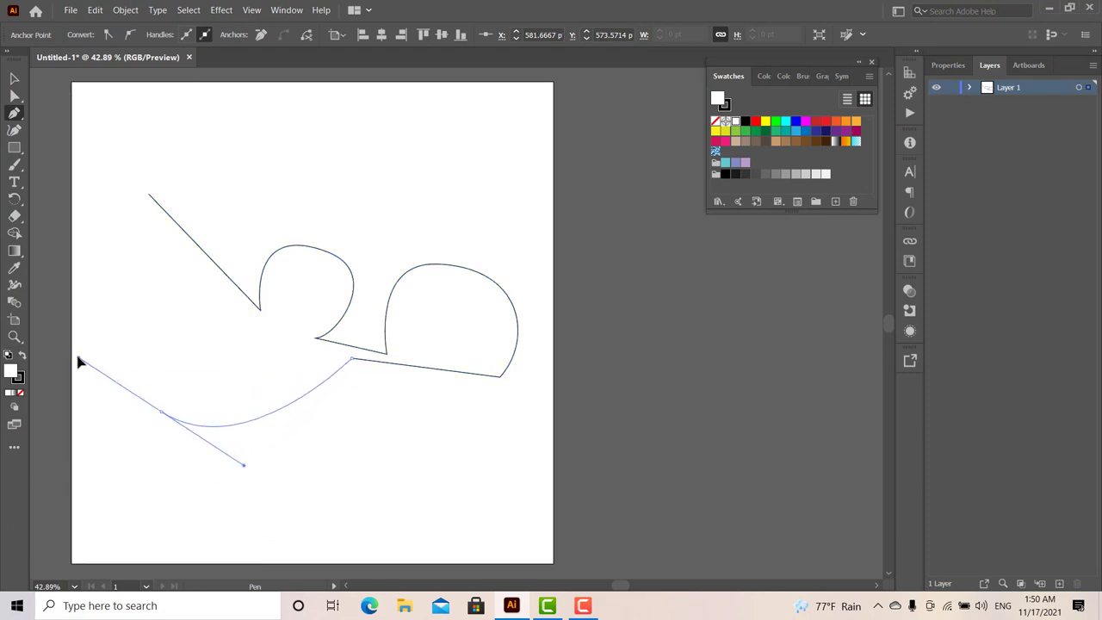
{"action": "left_click_drag", "start_coordinate": [79, 362], "coordinate": [269, 118]}
{"action": "key", "text": "space"}
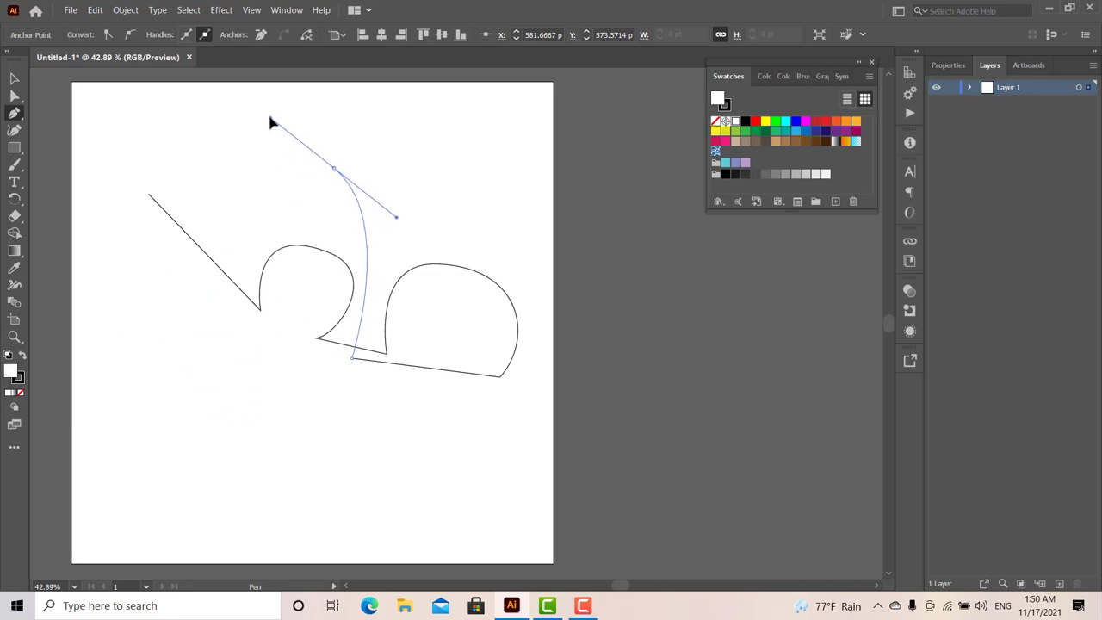
{"action": "left_click_drag", "start_coordinate": [269, 119], "coordinate": [271, 116]}
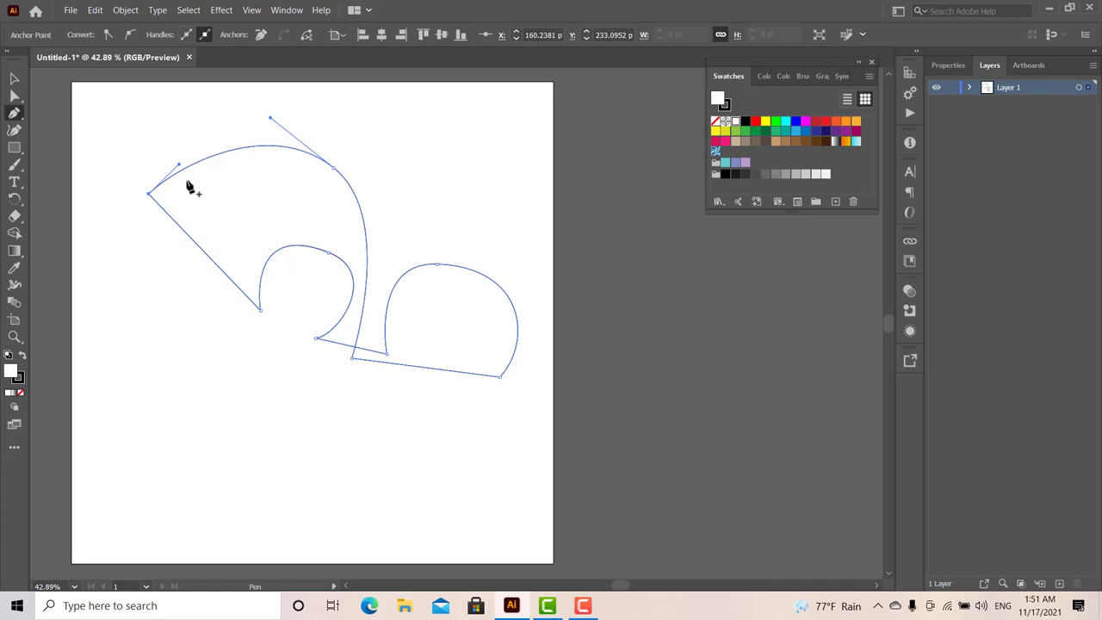
Step: Expand Layer 1 and try the Add Anchor Point tool on the upper curve at about X 283 pt, Y 158 pt, undoing the added anchor
{"action": "key", "text": "plus"}
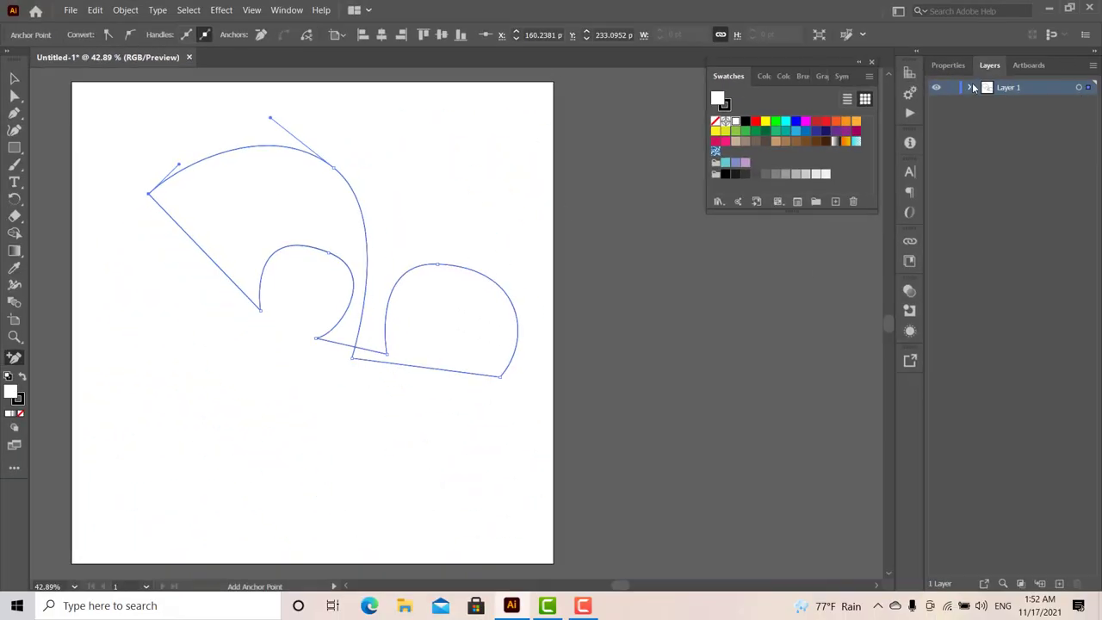
{"action": "left_click", "coordinate": [971, 87]}
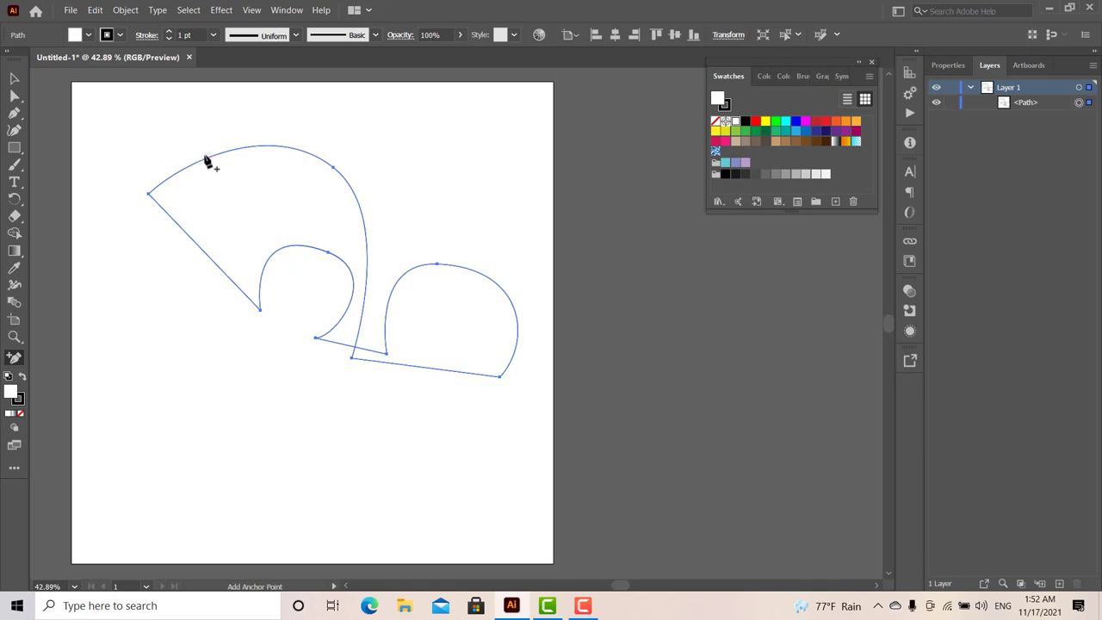
{"action": "left_click", "coordinate": [208, 159]}
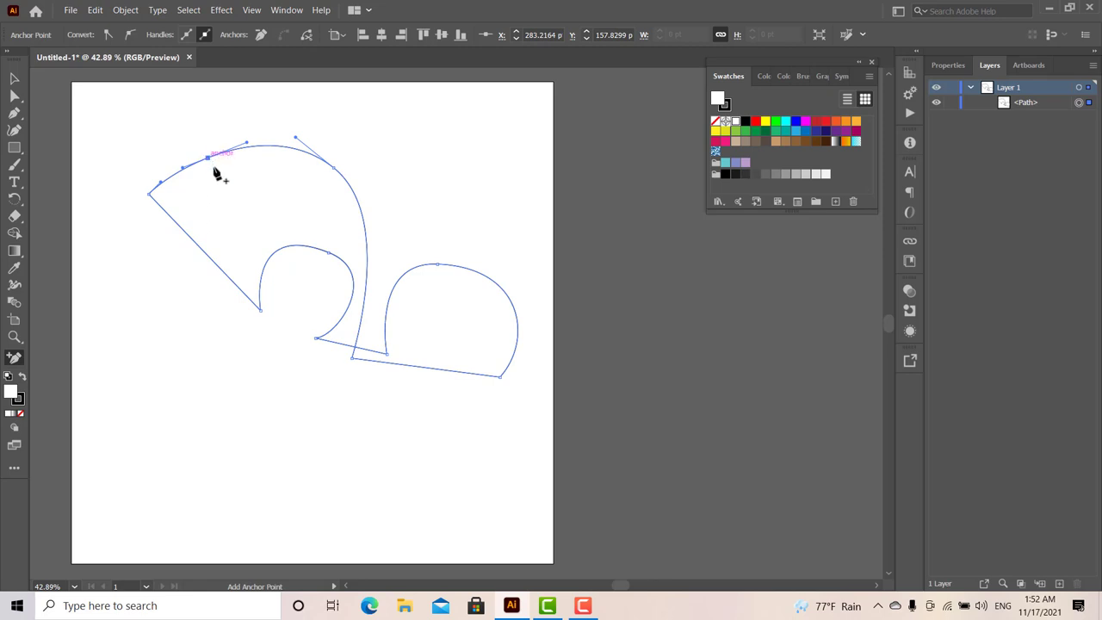
{"action": "key", "text": "ctrl+z"}
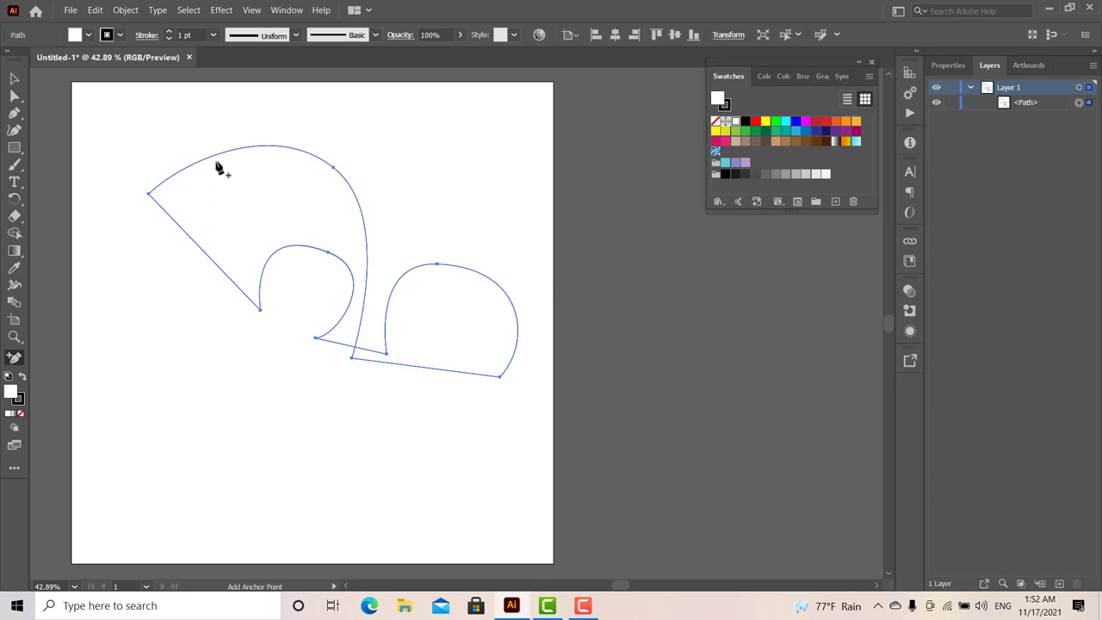
Step: Add three closely spaced anchors along the upper-left curve, from about X 215 pt, Y 192 pt, with the middle one at X 252 pt, Y 171 pt
{"action": "left_click", "coordinate": [175, 175]}
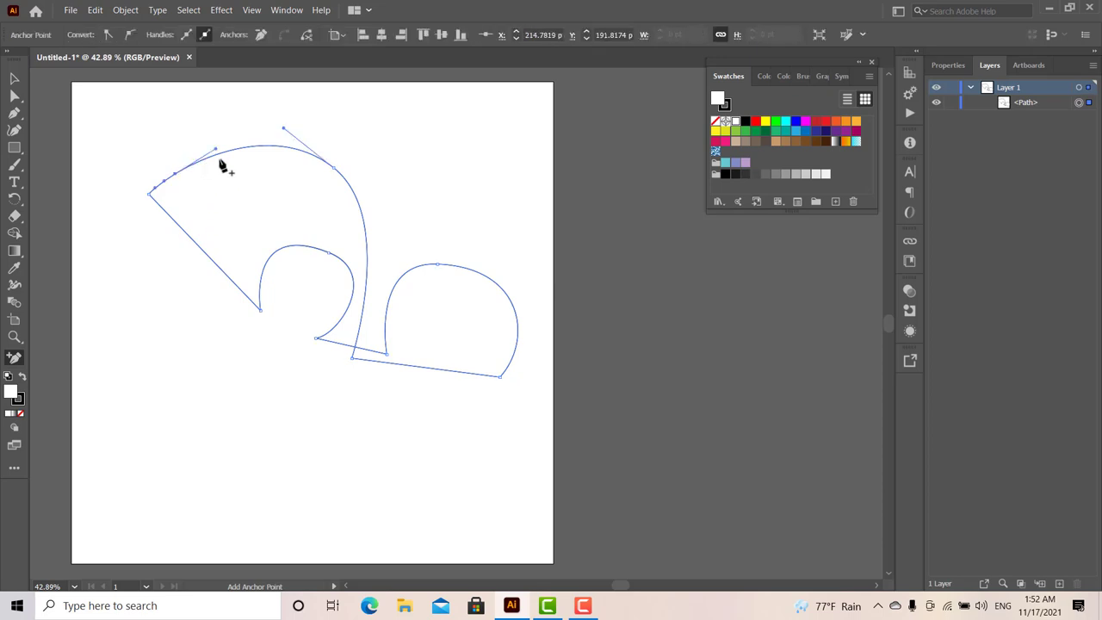
{"action": "left_click", "coordinate": [212, 157]}
{"action": "left_click", "coordinate": [195, 163]}
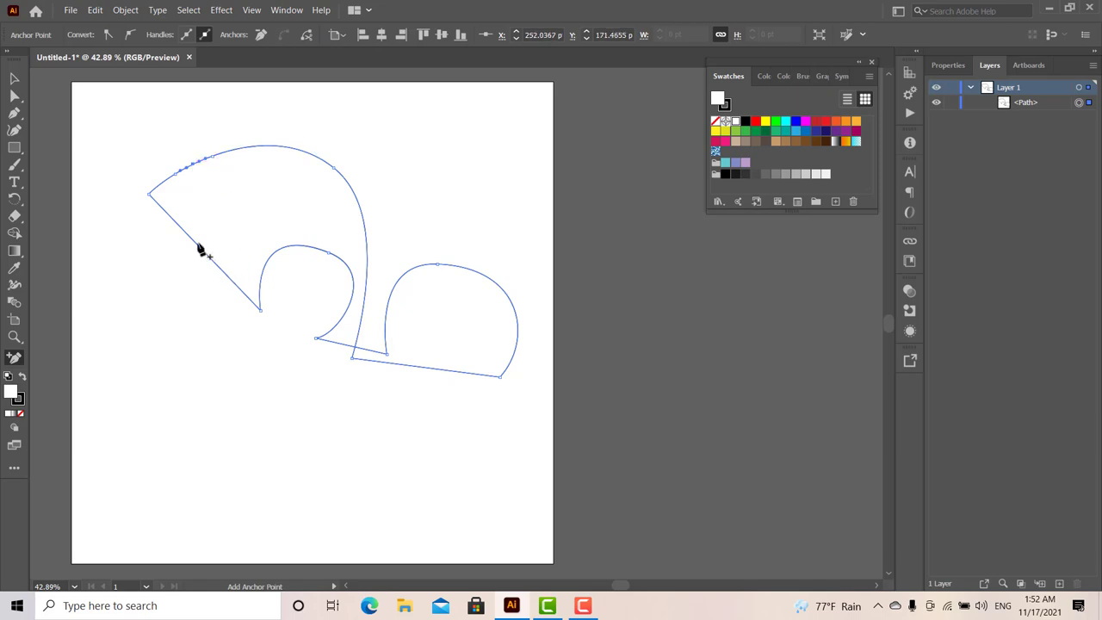
Step: Pull the middle of the three new anchors inward to about X 348 pt, Y 321 pt with Direct Selection, forming a sharp notch
{"action": "left_click", "coordinate": [15, 97]}
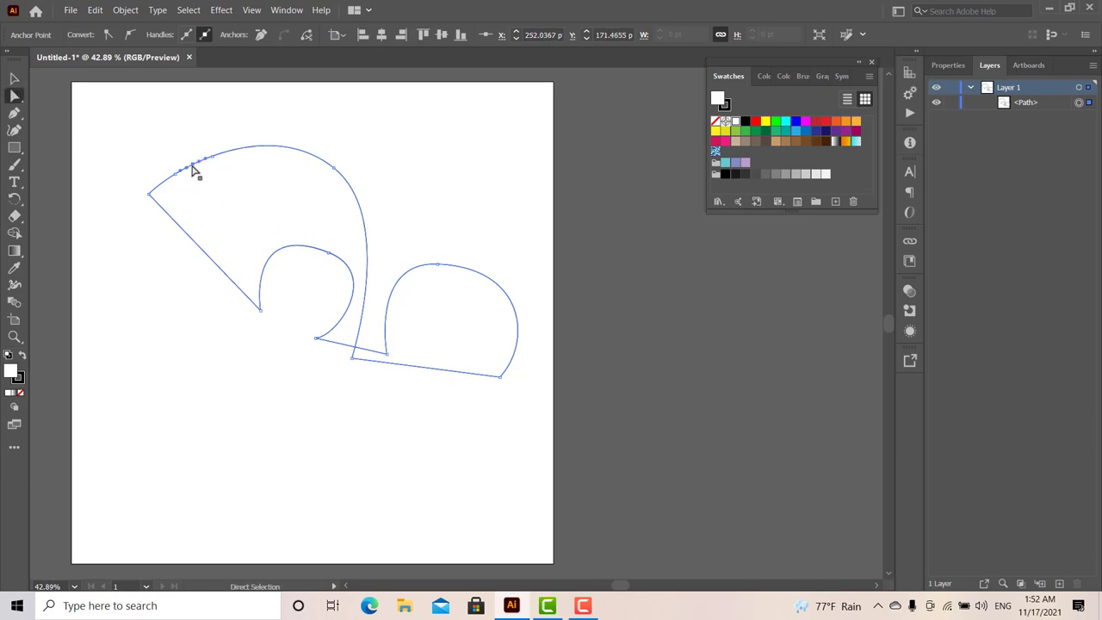
{"action": "left_click_drag", "start_coordinate": [193, 165], "coordinate": [241, 236]}
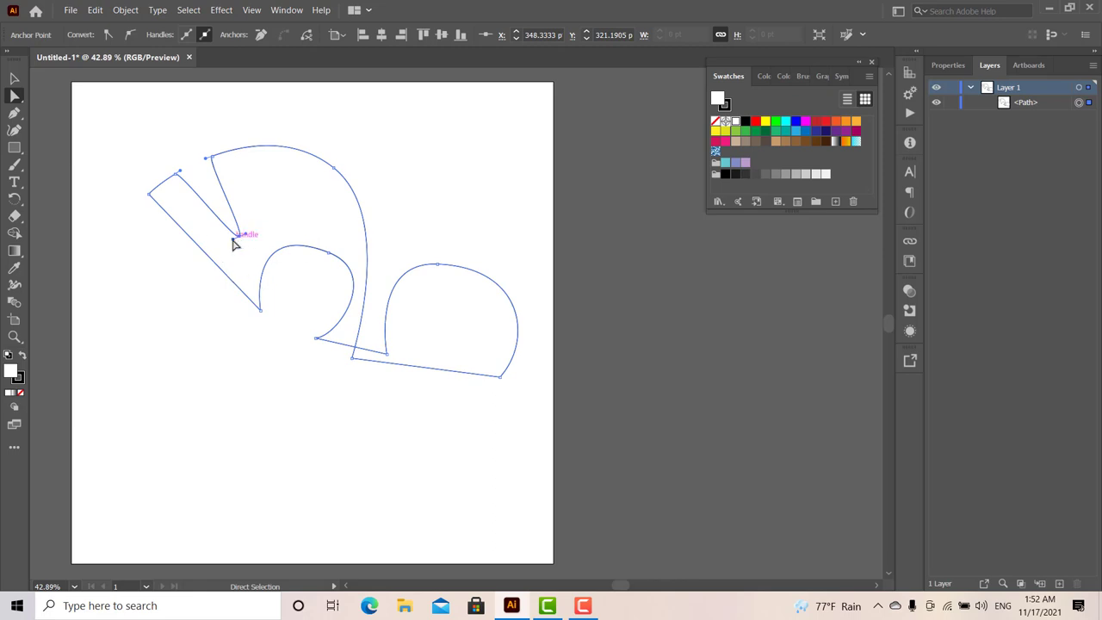
{"action": "left_click", "coordinate": [241, 237]}
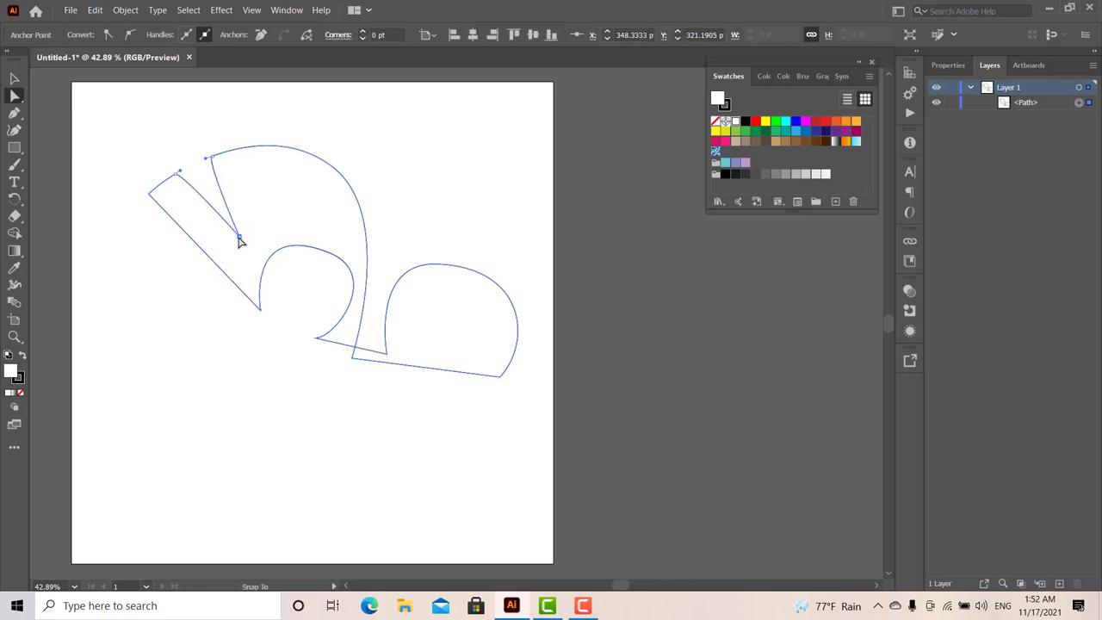
Step: Add anchors to the large arch with the Add Anchor Point tool, at its top and on its descending side at about X 598 pt, Y 261 pt
{"action": "left_click", "coordinate": [208, 159]}
{"action": "key", "text": "plus"}
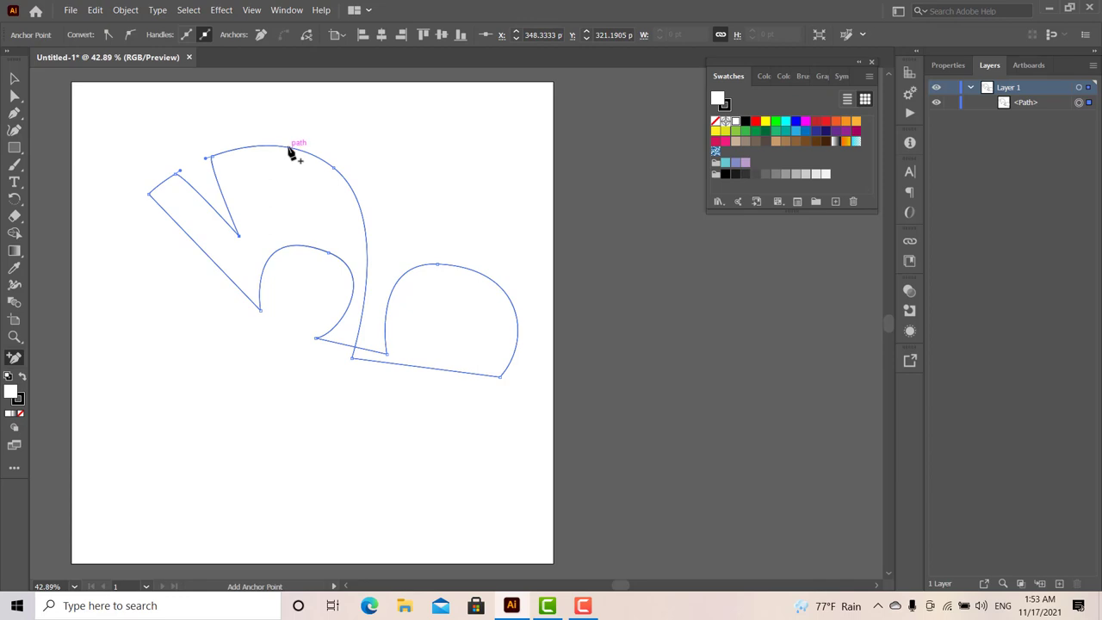
{"action": "left_click_drag", "start_coordinate": [352, 191], "coordinate": [375, 265]}
Step: Remove the notch's inner anchor at X 348 pt, Y 321 pt with the Delete Anchor Point tool, finishing with the Pen tool active
{"action": "key", "text": "minus"}
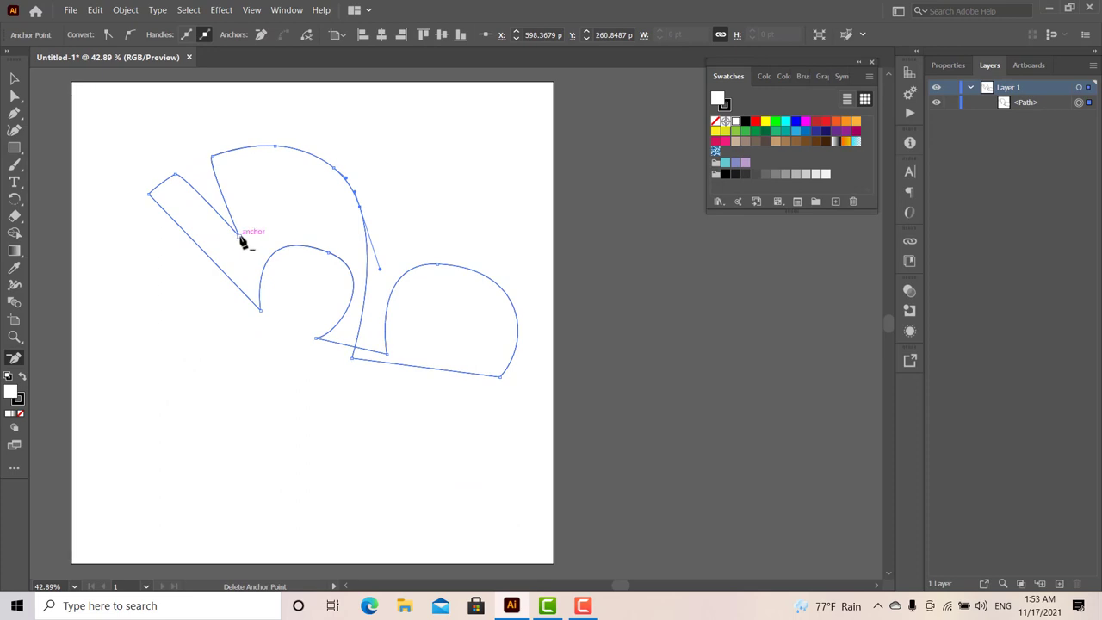
{"action": "left_click", "coordinate": [239, 236]}
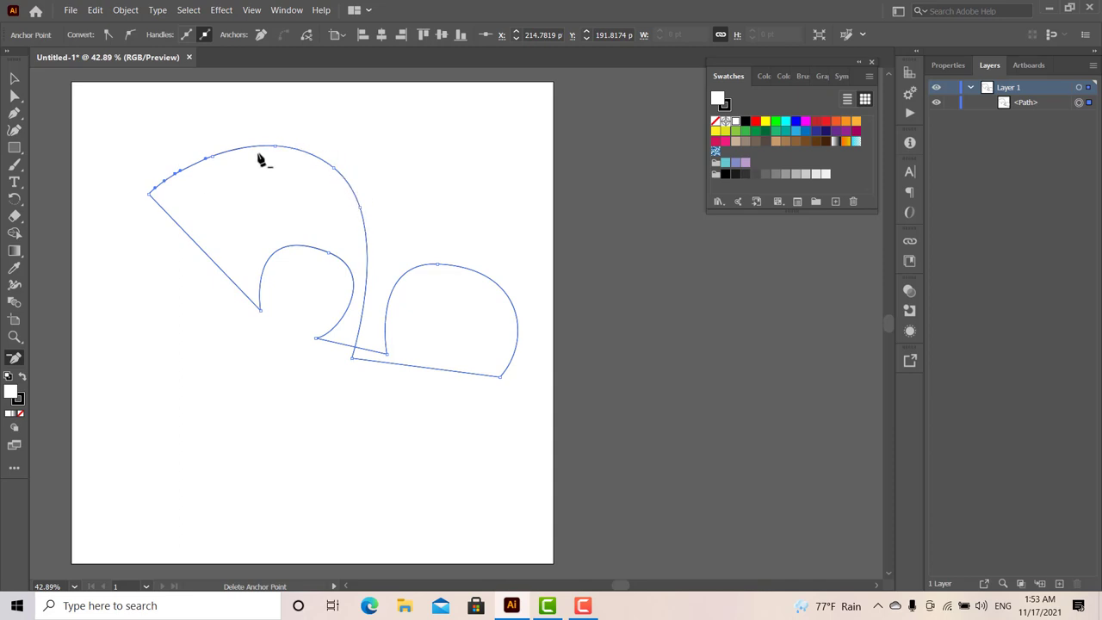
{"action": "key", "text": "p"}
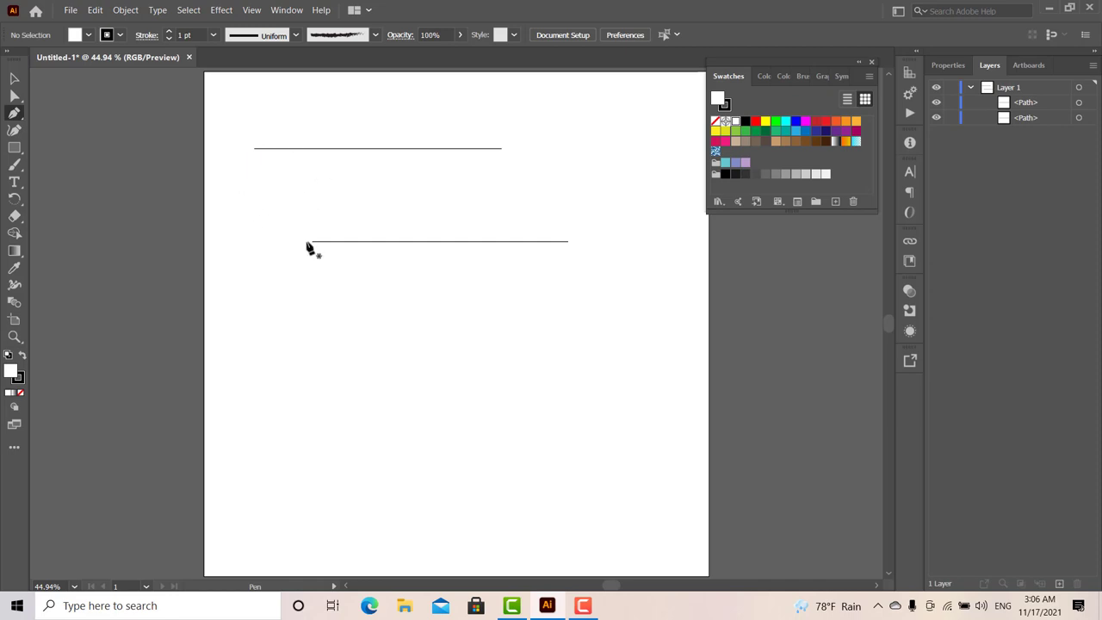
Step: Select both horizontal lines and try the Join command on them twice, undoing the join each time
{"action": "left_click", "coordinate": [1080, 103]}
{"action": "left_click", "coordinate": [1079, 118], "text": "shift"}
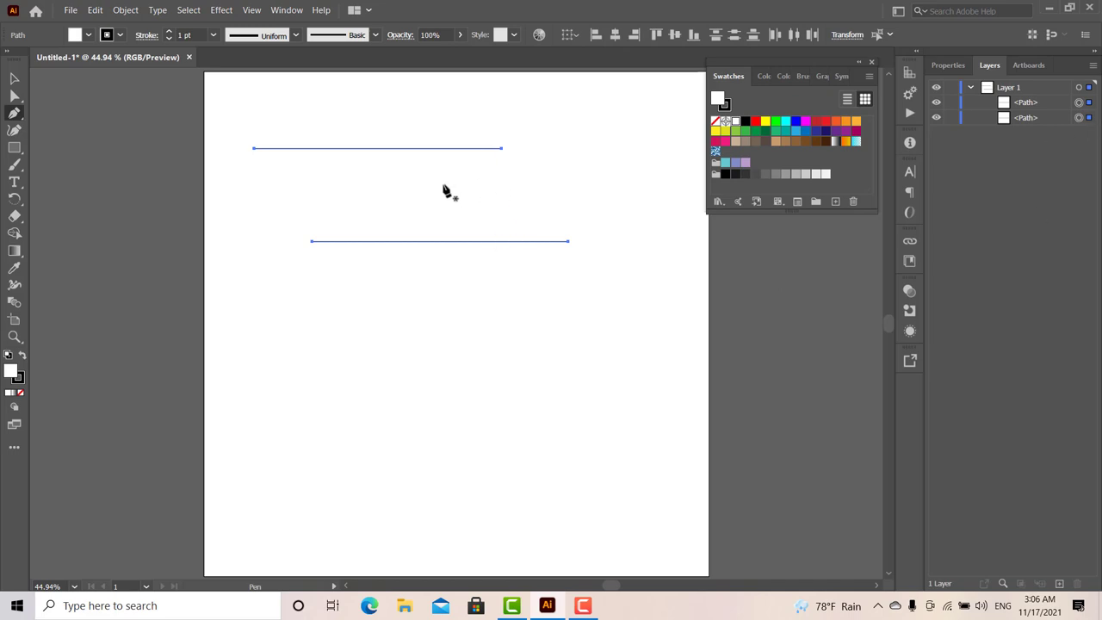
{"action": "key", "text": "ctrl"}
{"action": "key", "text": "ctrl+j"}
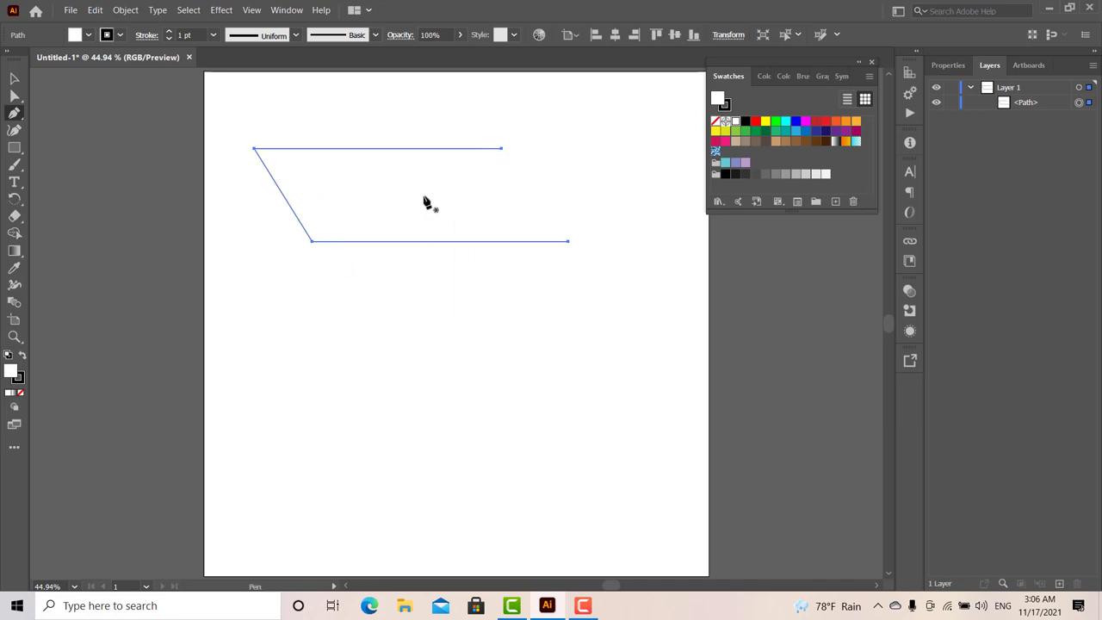
{"action": "key", "text": "ctrl+z"}
{"action": "left_click", "coordinate": [279, 322]}
{"action": "key", "text": "ctrl+z"}
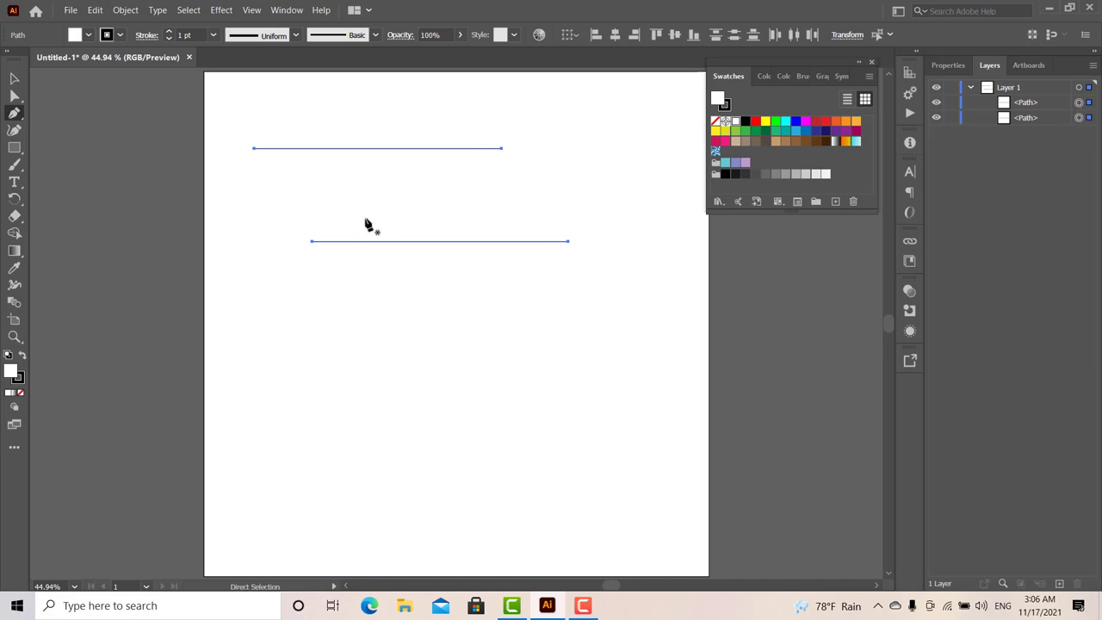
{"action": "key", "text": "ctrl+j"}
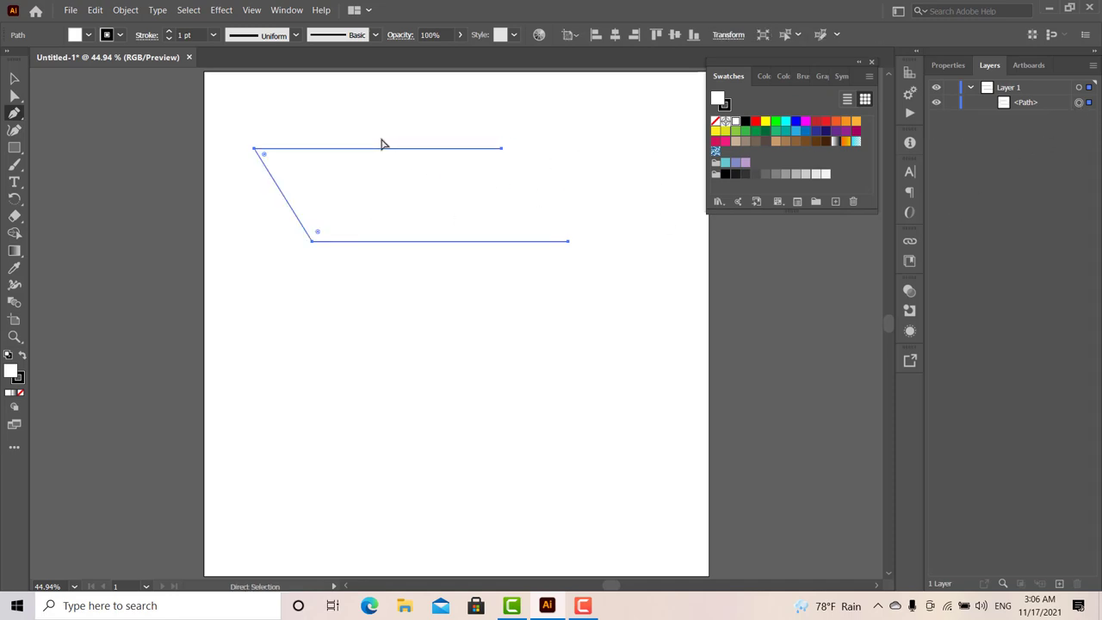
{"action": "key", "text": "ctrl+z"}
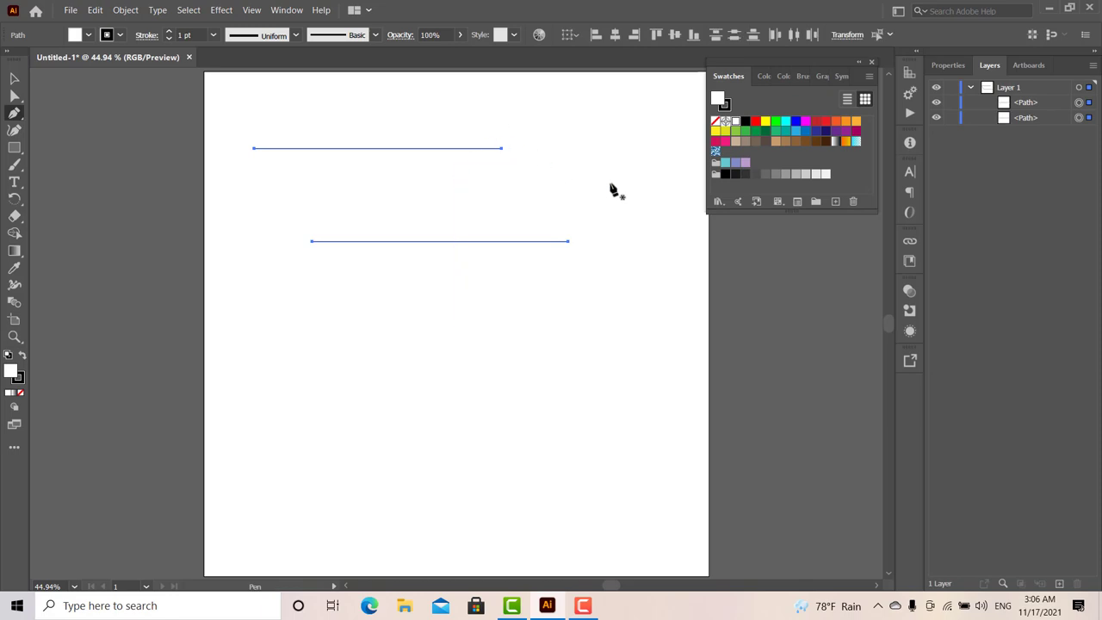
Step: Join the two selected lines into one path, delete the joined path, and undo both the deletion and the join
{"action": "right_click", "coordinate": [444, 178]}
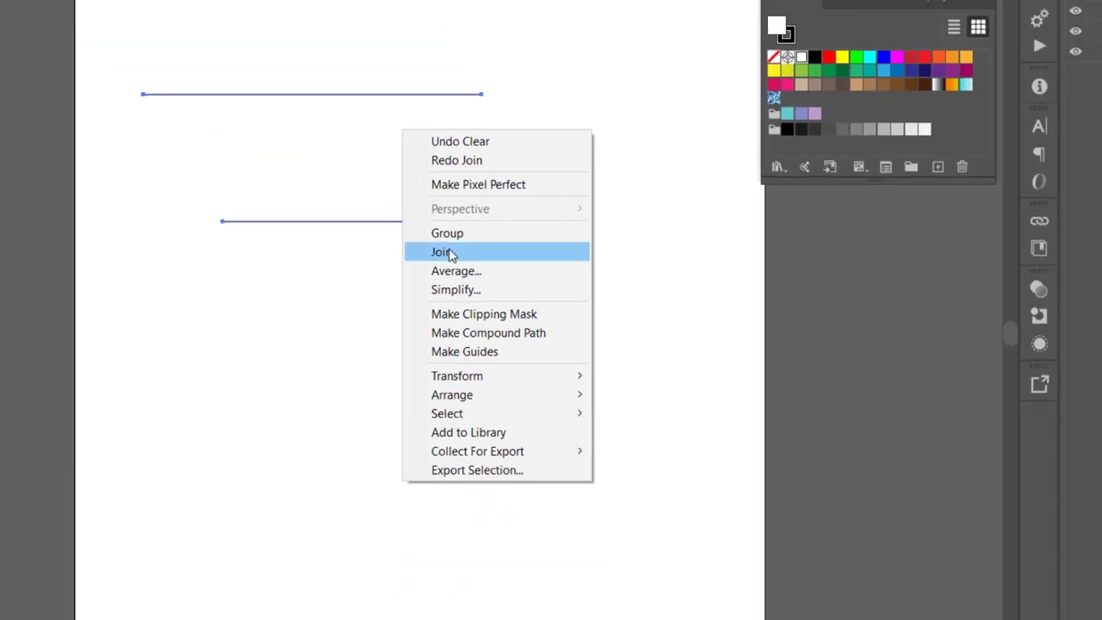
{"action": "left_click", "coordinate": [387, 227]}
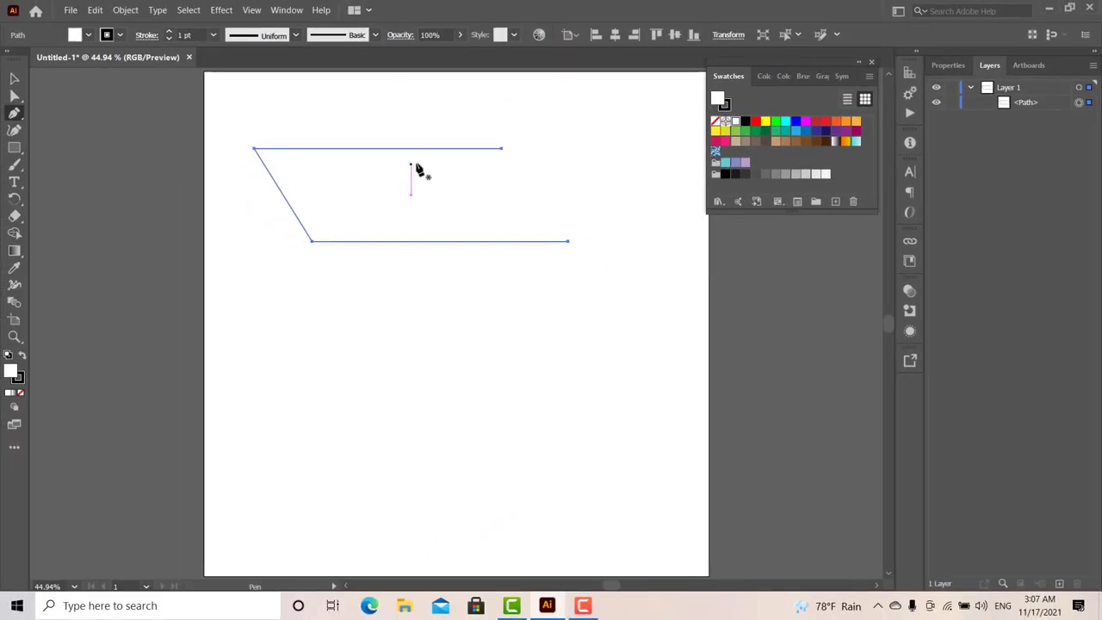
{"action": "key", "text": "Delete"}
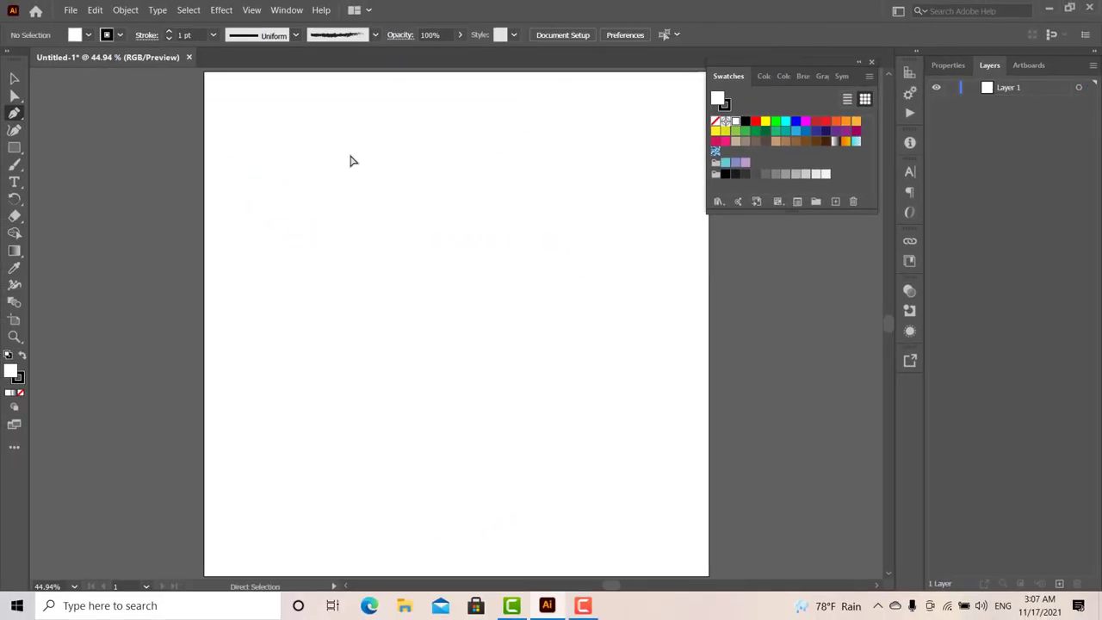
{"action": "key", "text": "ctrl+z"}
{"action": "key", "text": "ctrl+z"}
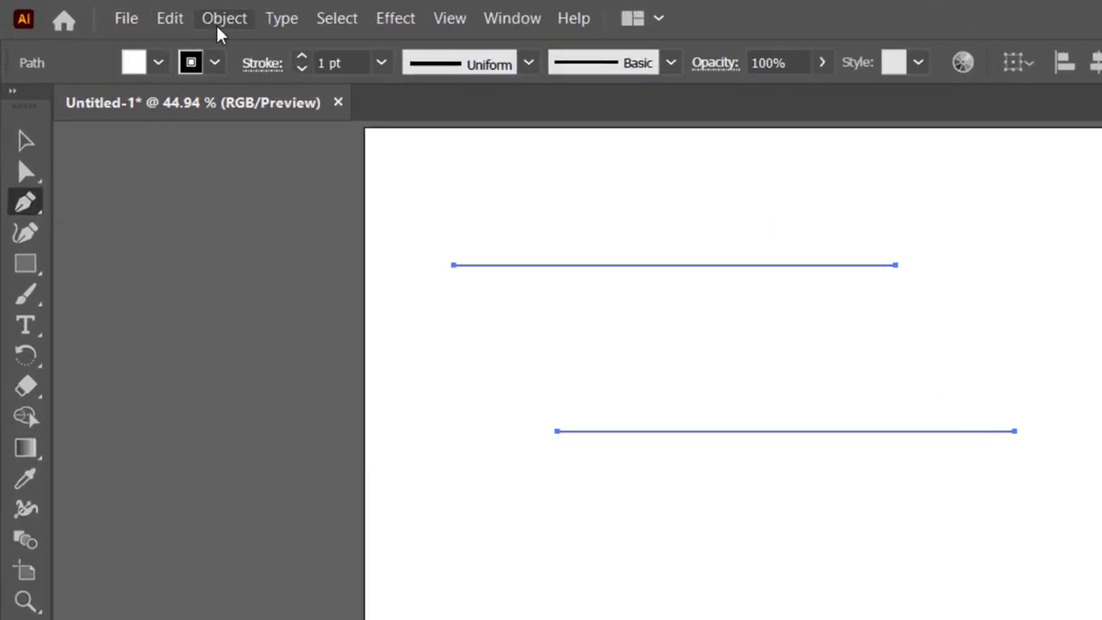
Step: Try the Join path command once more on the restored pair of lines and undo it
{"action": "left_click", "coordinate": [124, 12]}
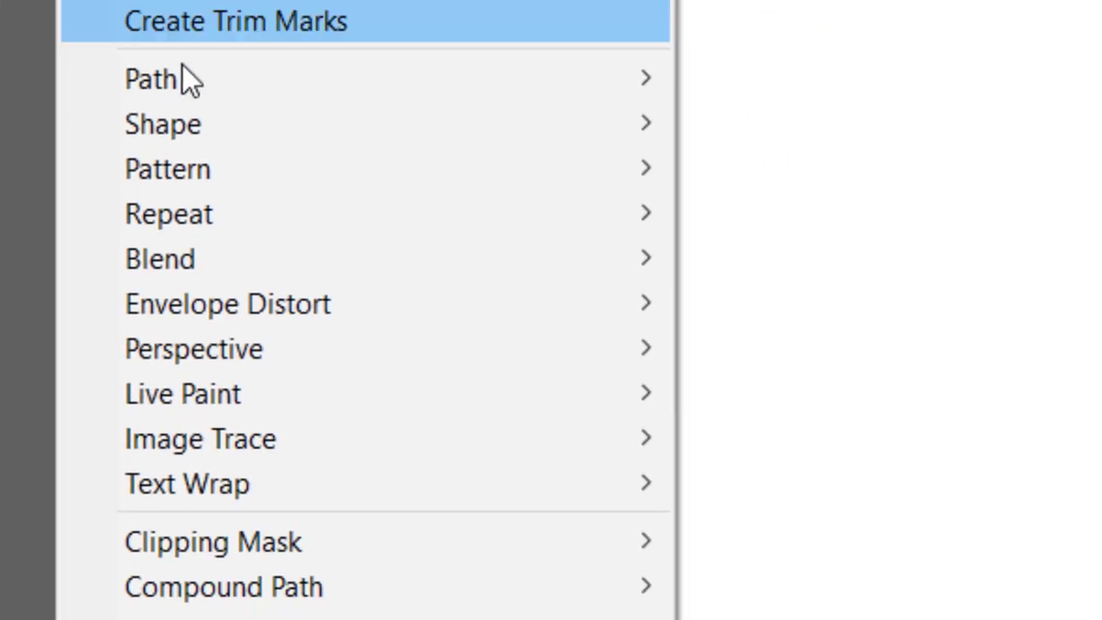
{"action": "mouse_move", "coordinate": [151, 79]}
{"action": "left_click", "coordinate": [474, 74]}
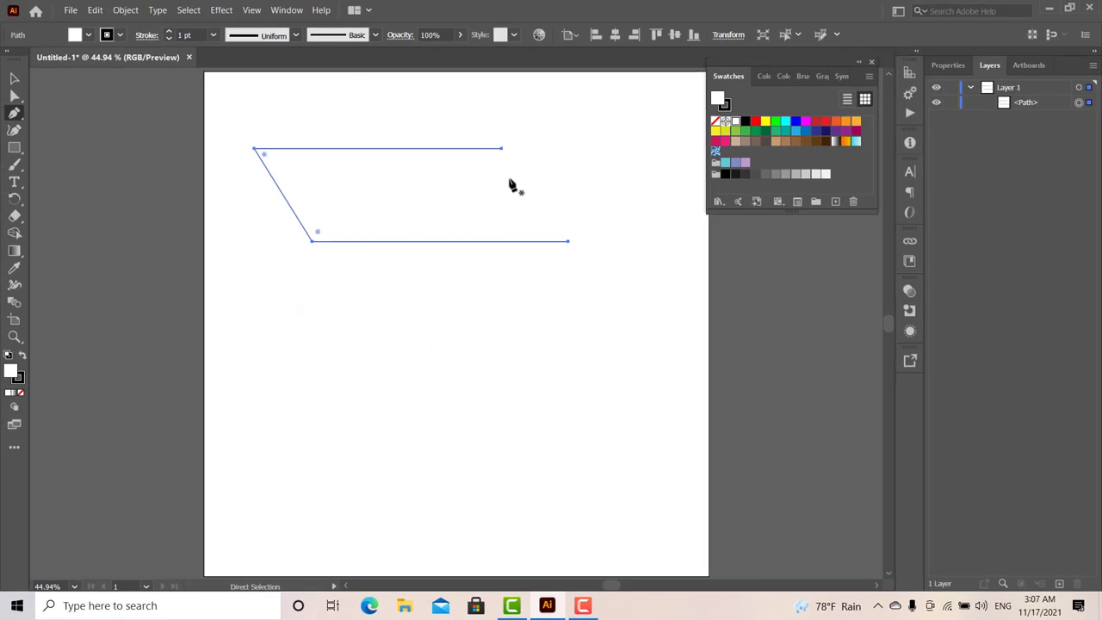
{"action": "key", "text": "ctrl+z"}
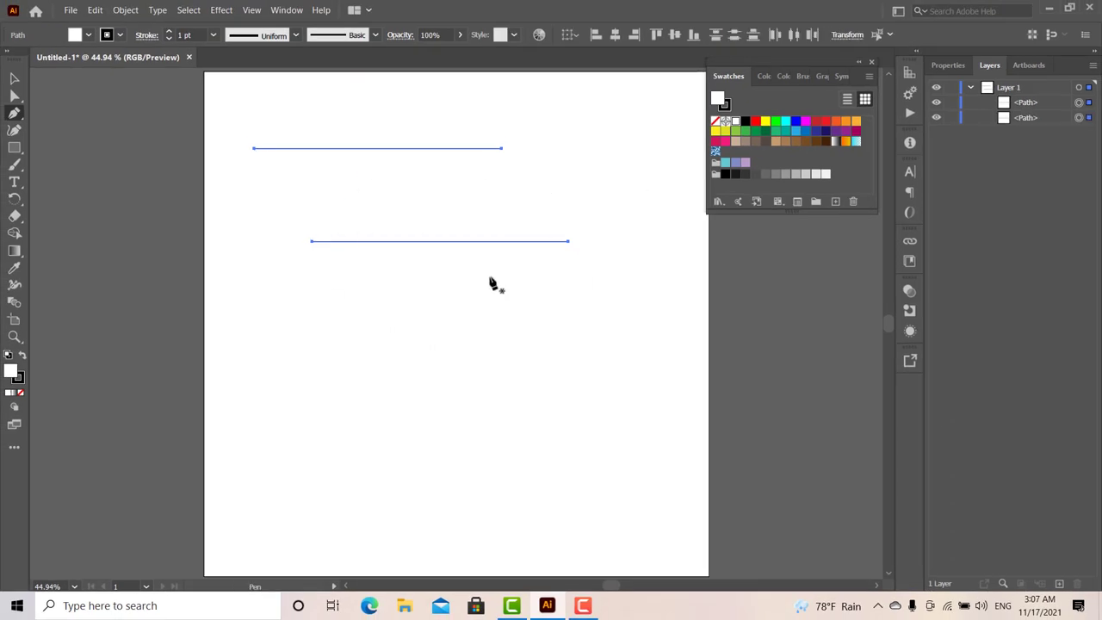
Step: Connect the upper line's right endpoint to the lower line's left endpoint with the Pen tool, forming a Z-shaped path, and deselect it
{"action": "left_click", "coordinate": [1082, 118], "text": "shift"}
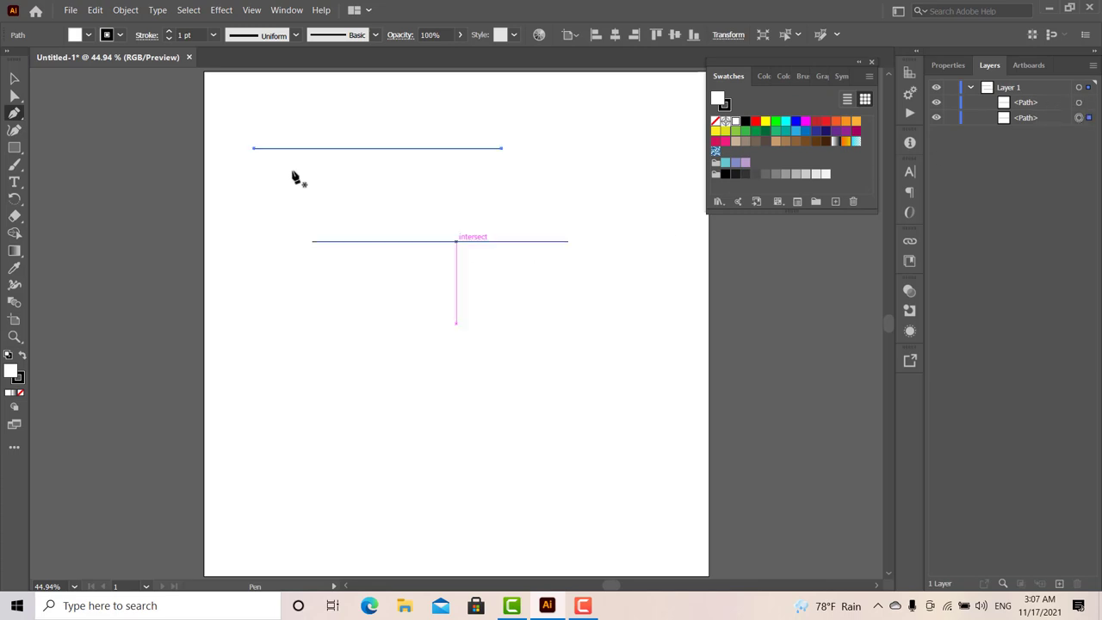
{"action": "left_click", "coordinate": [328, 148], "text": "ctrl"}
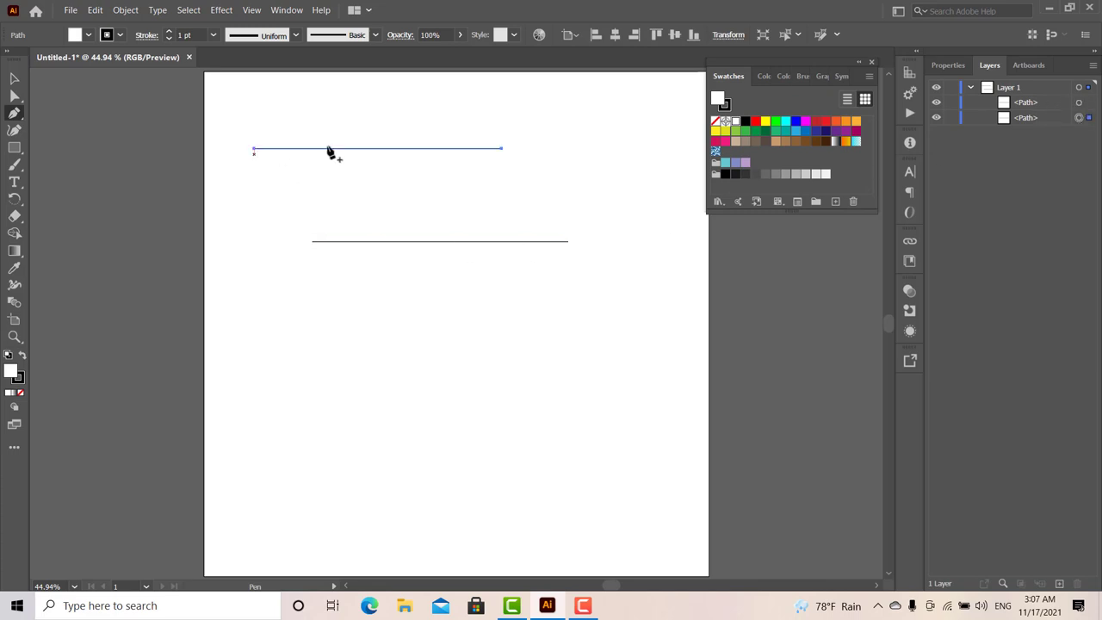
{"action": "left_click", "coordinate": [502, 149]}
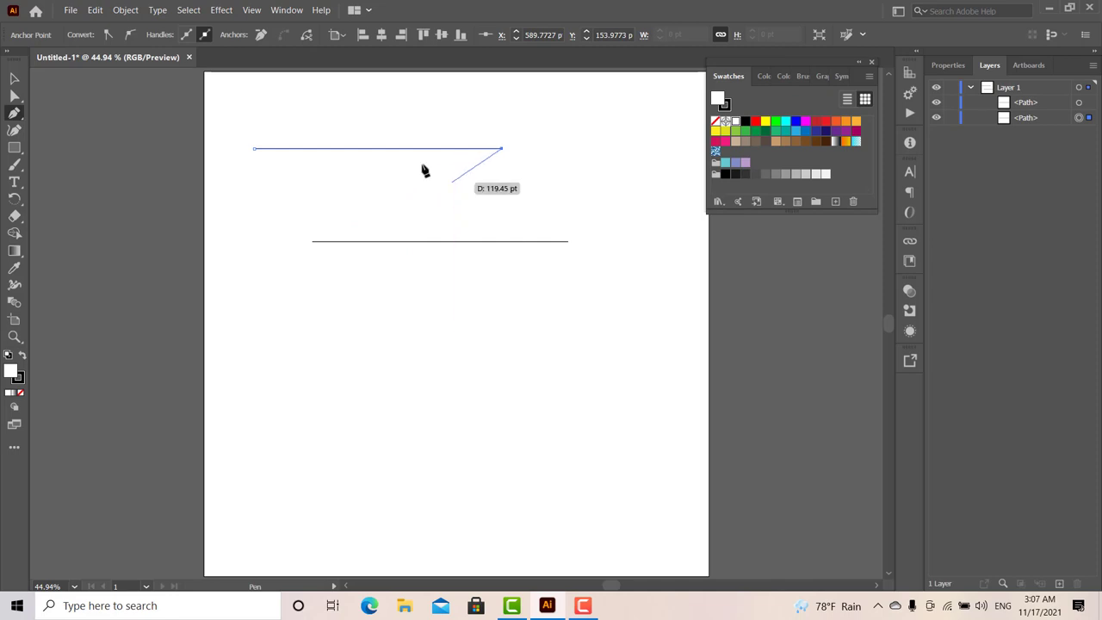
{"action": "left_click", "coordinate": [312, 242]}
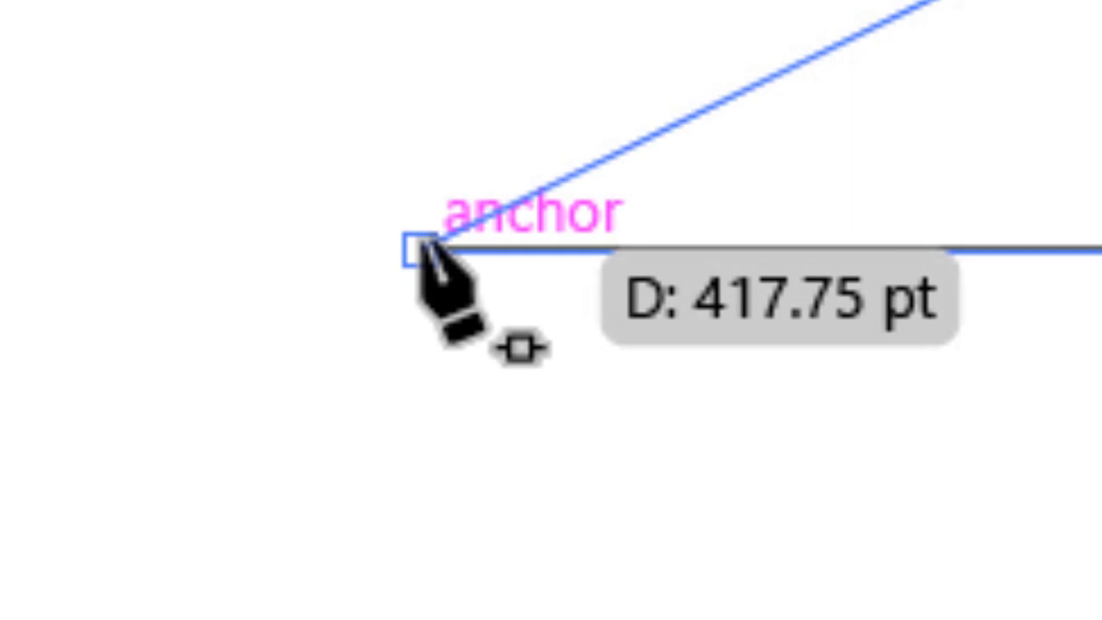
{"action": "key", "text": "ctrl+z"}
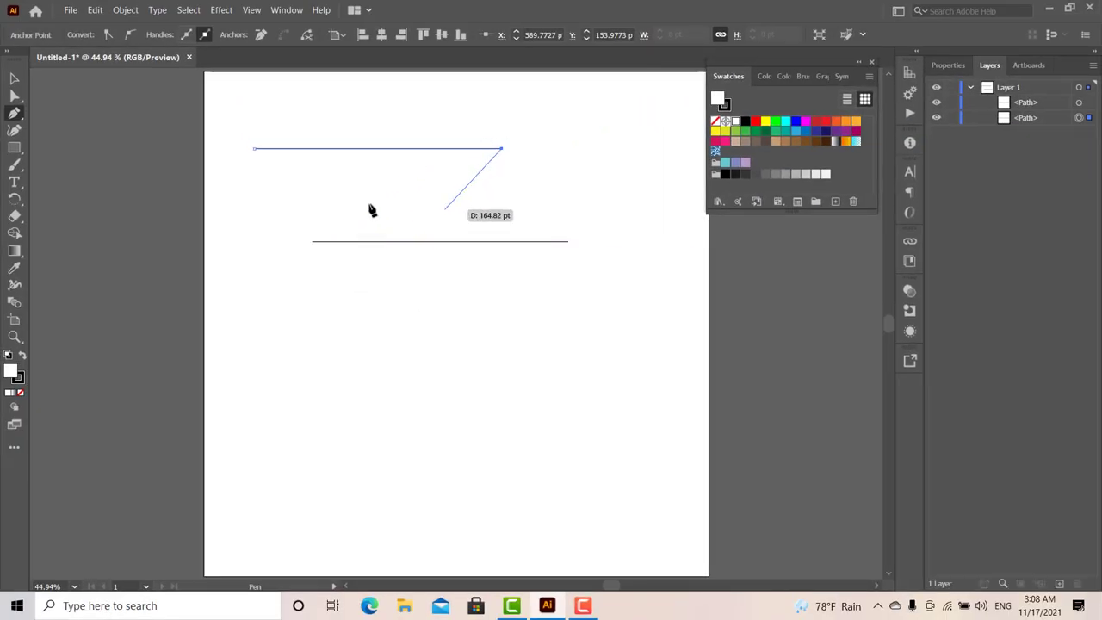
{"action": "left_click", "coordinate": [312, 242]}
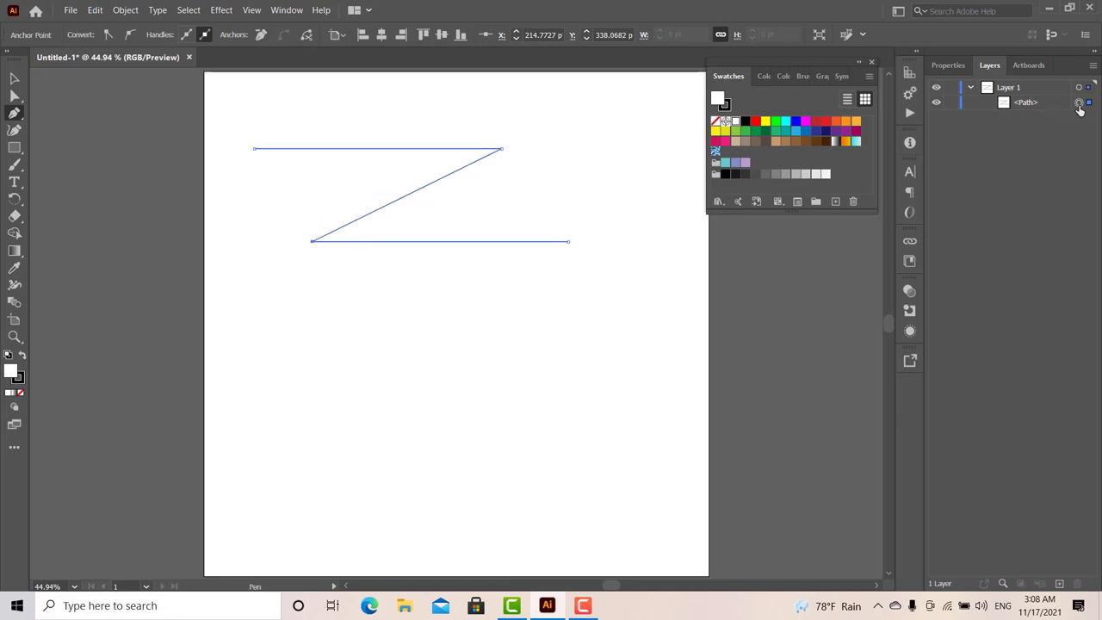
{"action": "key", "text": "ctrl+shift+a"}
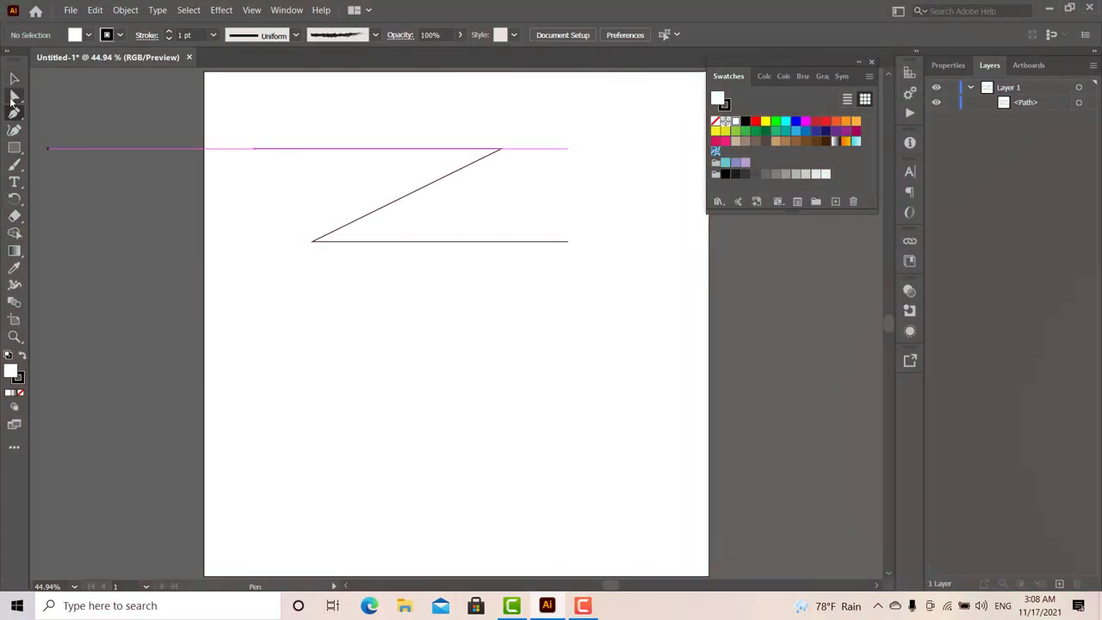
Step: Round both inner corners of the Z-shaped path with their live corner widgets using Direct Selection, and deselect the path
{"action": "key", "text": "a"}
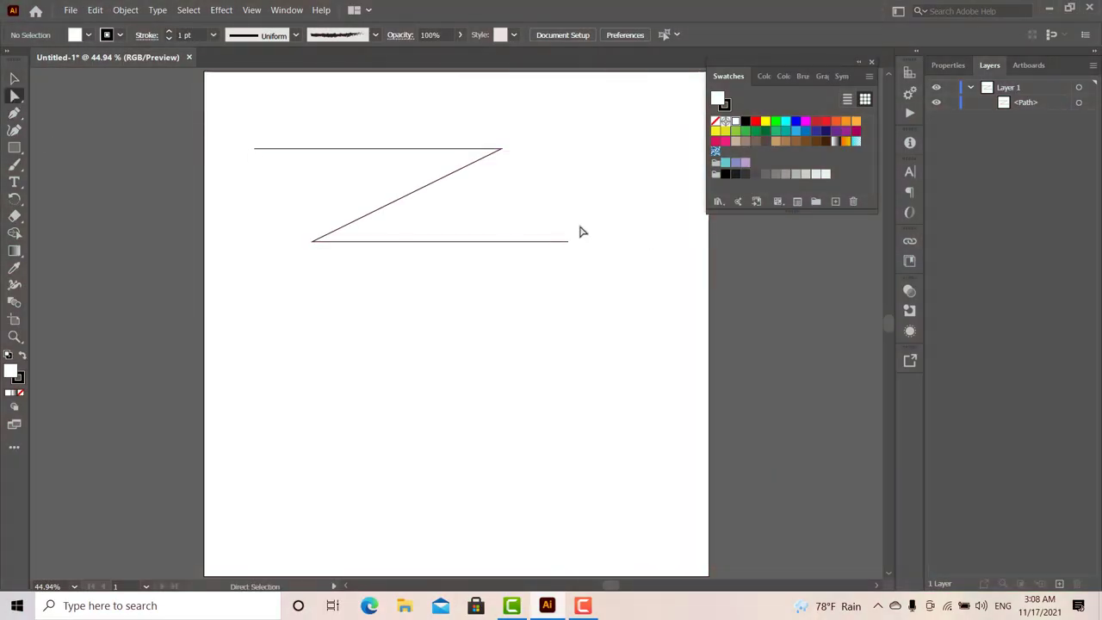
{"action": "left_click", "coordinate": [501, 151]}
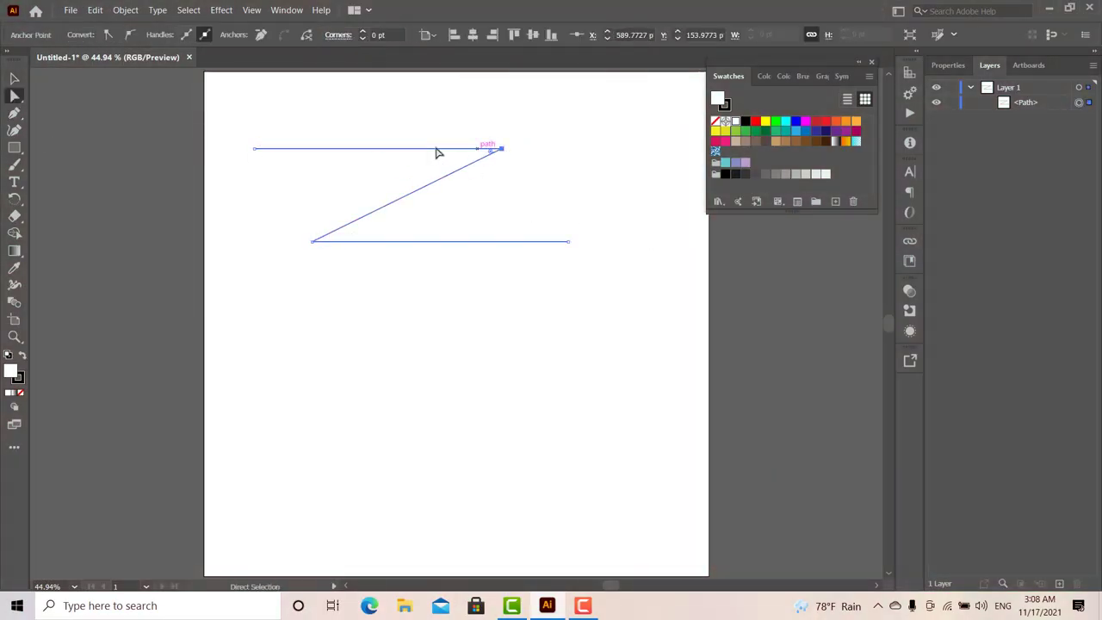
{"action": "left_click", "coordinate": [501, 150]}
{"action": "left_click", "coordinate": [8, 100]}
{"action": "left_click", "coordinate": [94, 95]}
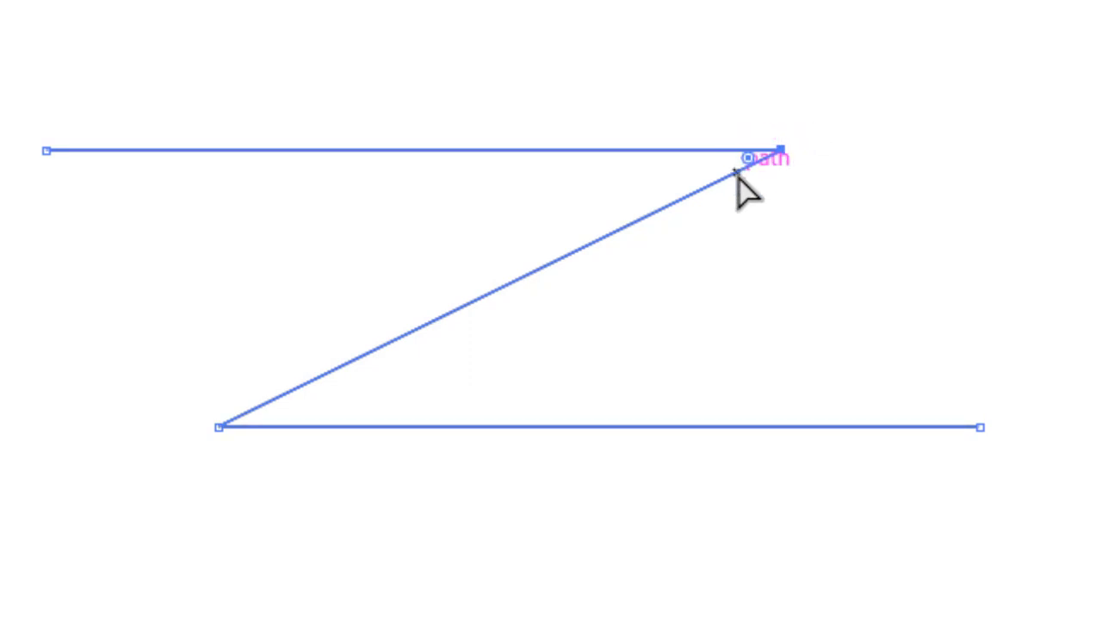
{"action": "left_click_drag", "start_coordinate": [748, 160], "coordinate": [611, 182]}
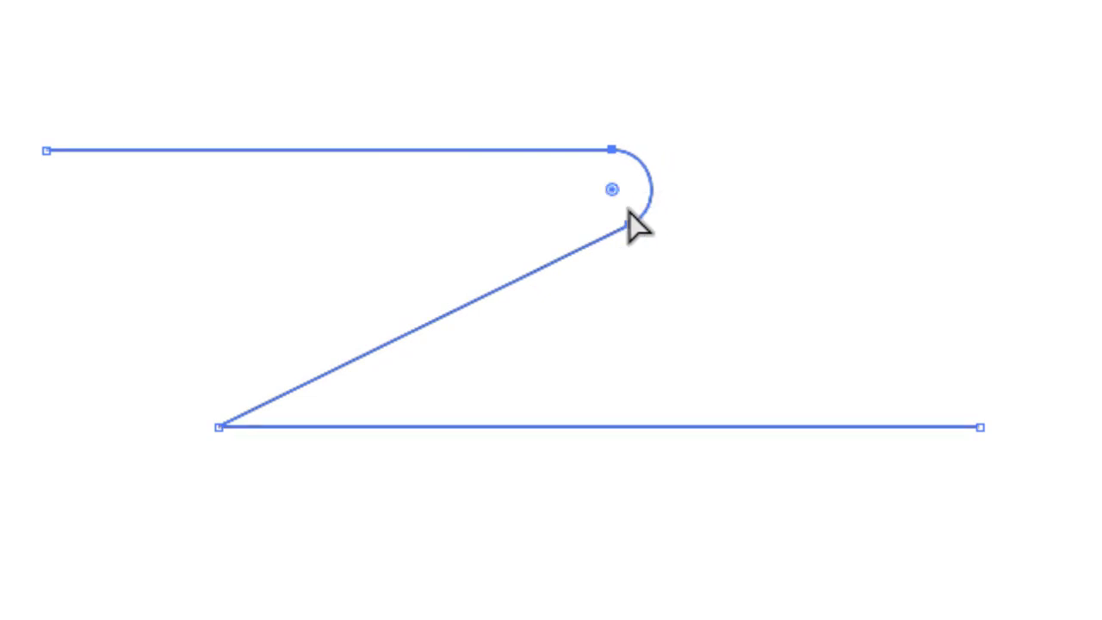
{"action": "left_click", "coordinate": [217, 428]}
{"action": "left_click_drag", "start_coordinate": [253, 419], "coordinate": [426, 404]}
{"action": "key", "text": "ctrl+shift+a"}
Step: Draw an open Pen path below the rounded Z, with a curved upper part and straight zigzag segments ending at about X 350 pt, Y 796 pt
{"action": "left_click", "coordinate": [260, 406]}
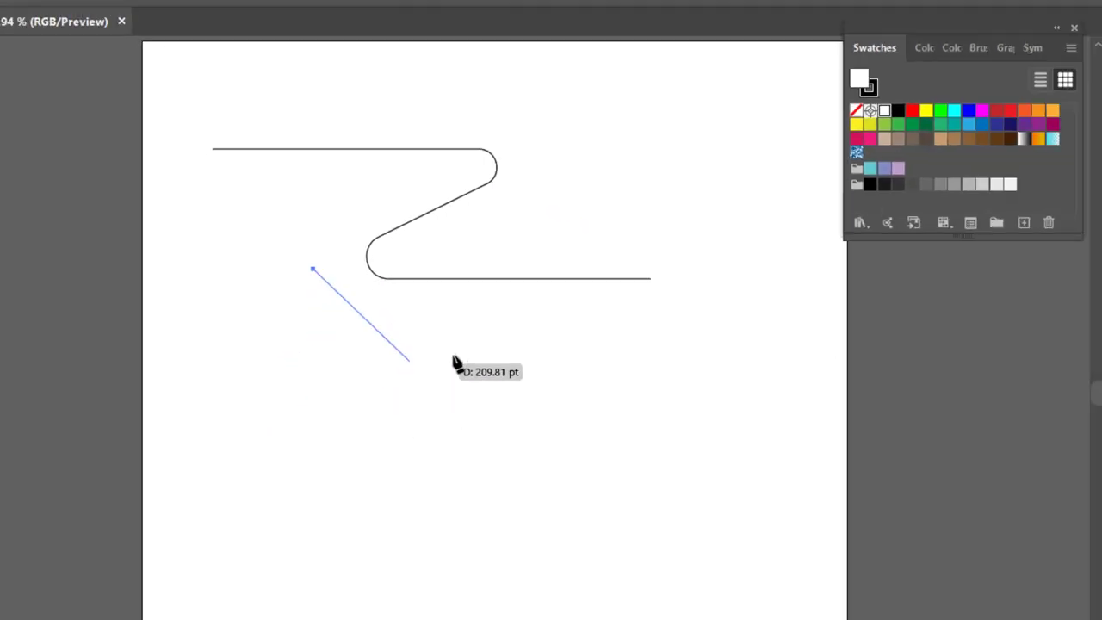
{"action": "left_click_drag", "start_coordinate": [379, 328], "coordinate": [383, 406]}
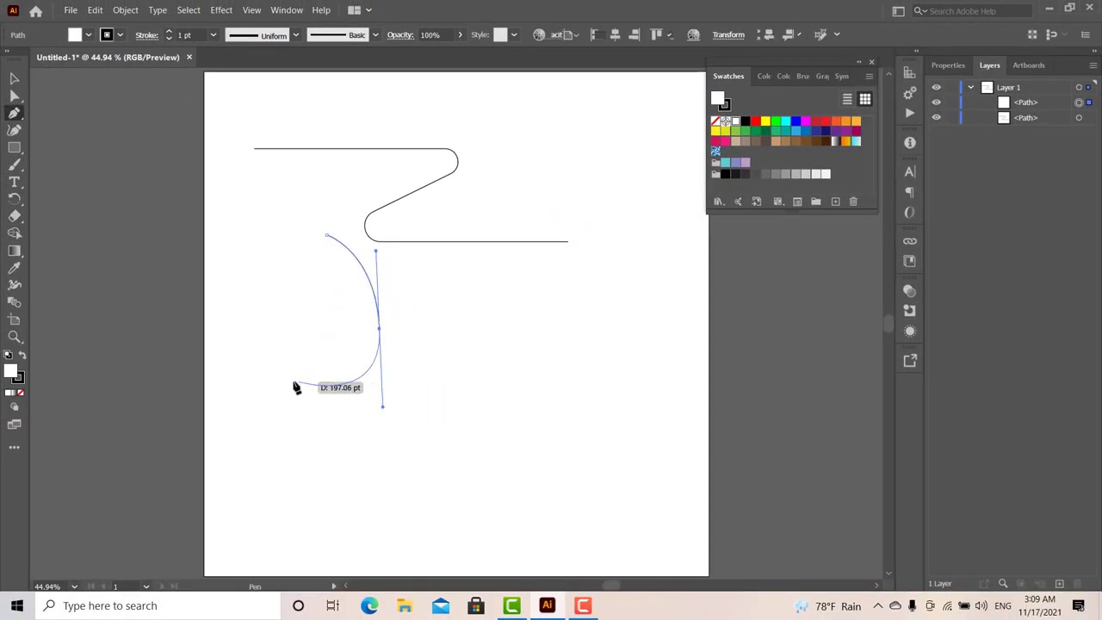
{"action": "left_click_drag", "start_coordinate": [293, 381], "coordinate": [329, 318]}
{"action": "left_click_drag", "start_coordinate": [458, 406], "coordinate": [380, 472]}
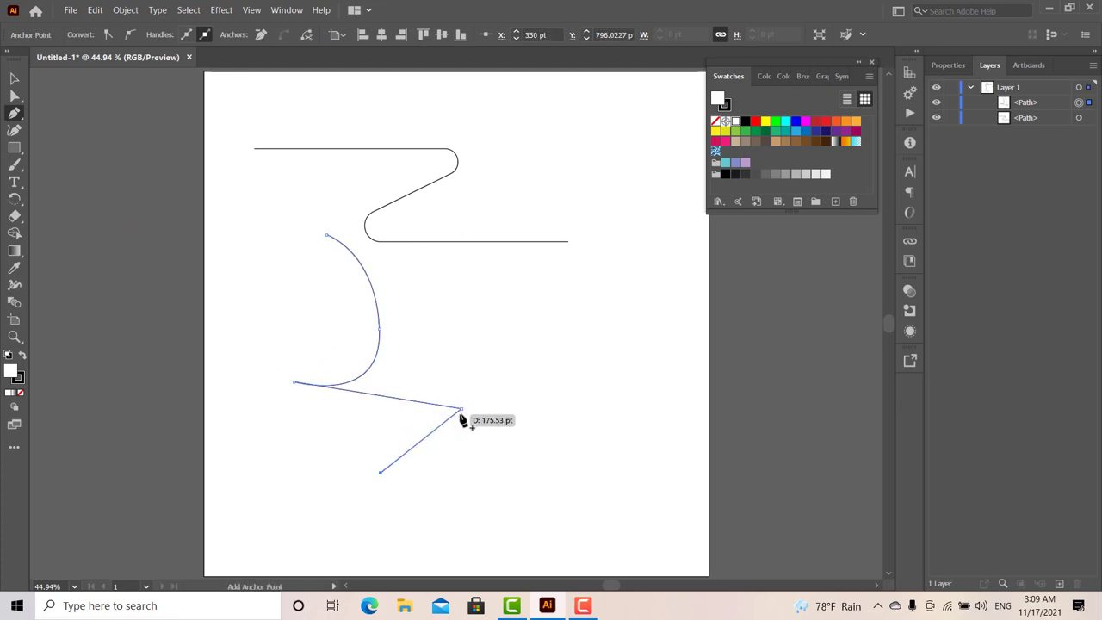
{"action": "key", "text": "a"}
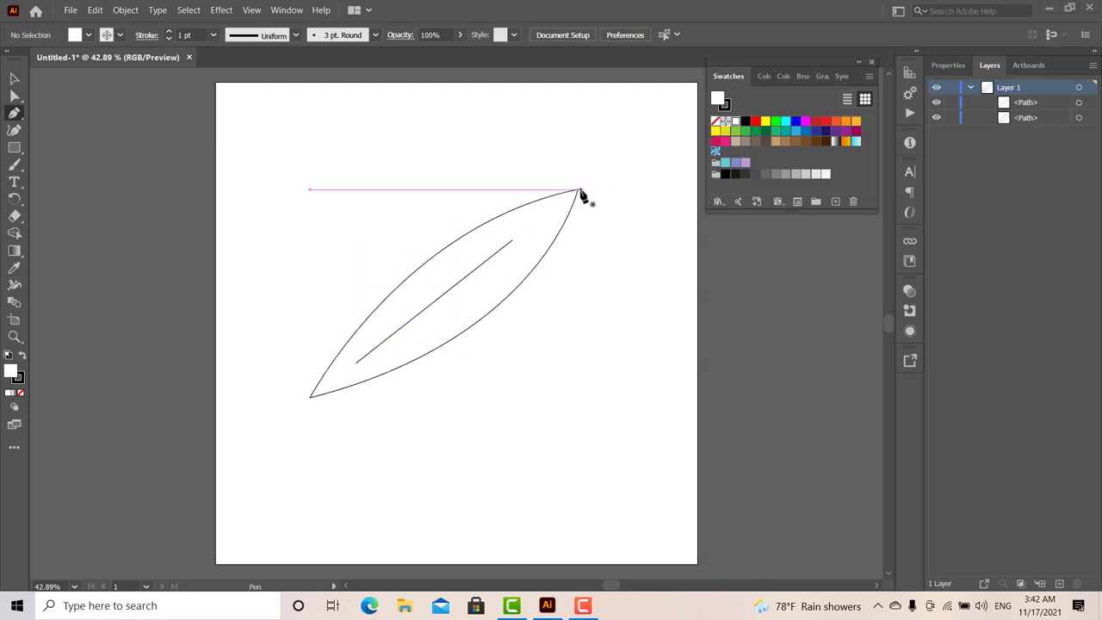
Step: Fill the leaf outline path with the RGB Green swatch, trying the red, cyan, teal and yellow swatches on it beforehand
{"action": "left_click", "coordinate": [1079, 118]}
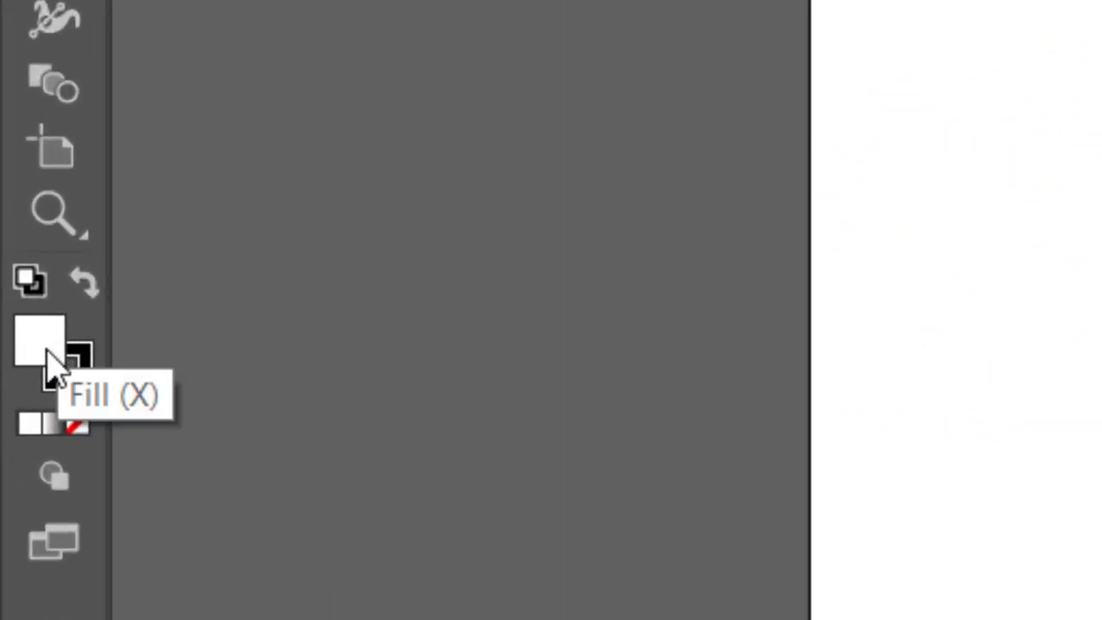
{"action": "left_click", "coordinate": [85, 379]}
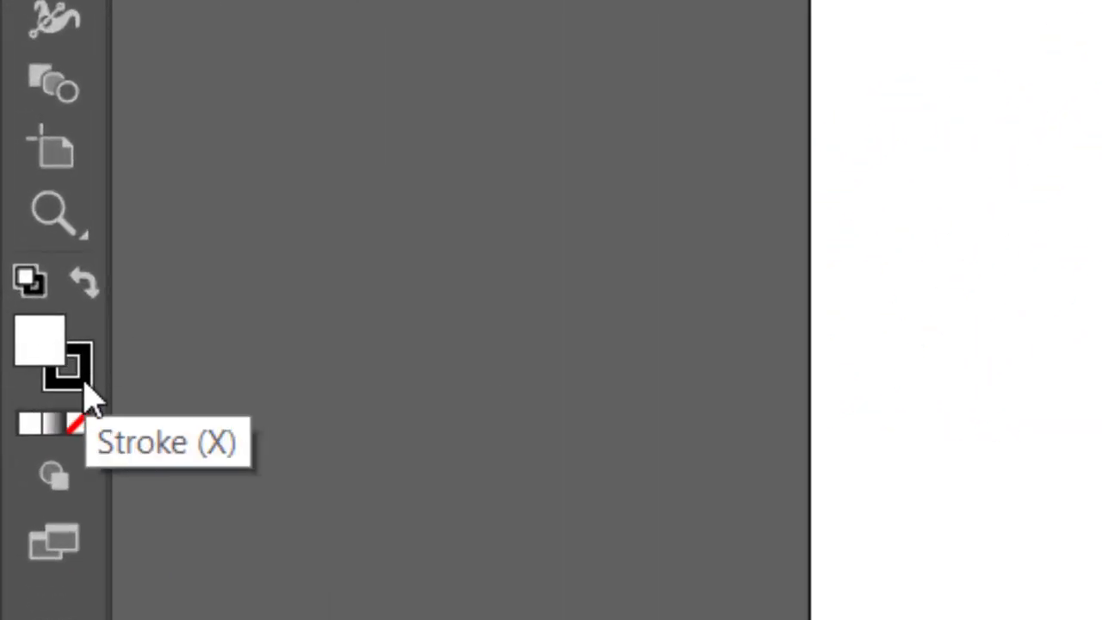
{"action": "left_click", "coordinate": [31, 367]}
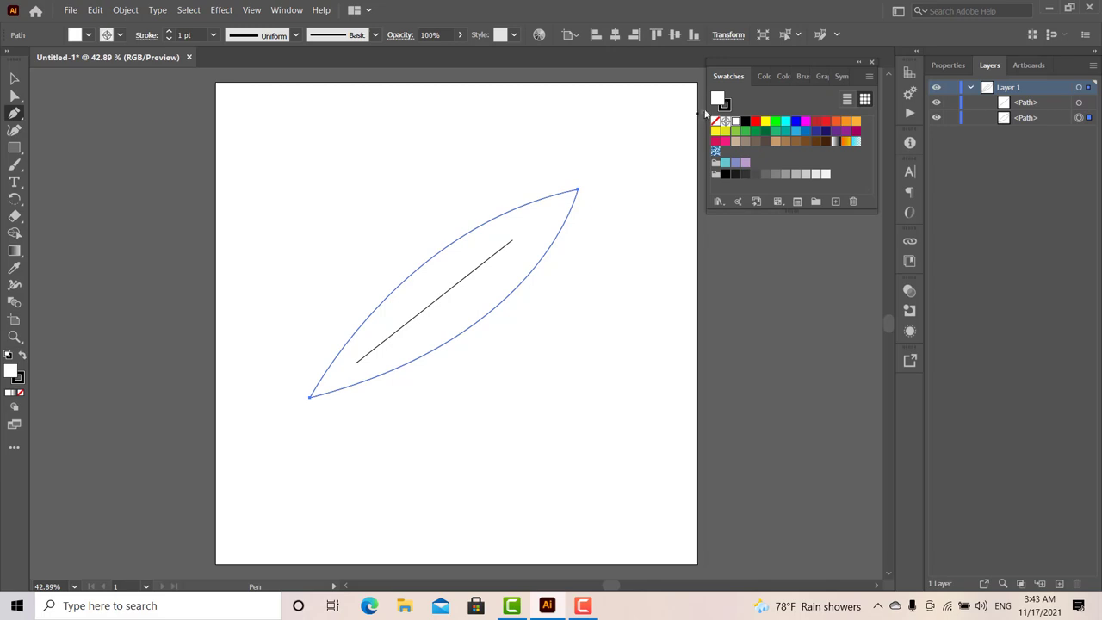
{"action": "double_click", "coordinate": [721, 100]}
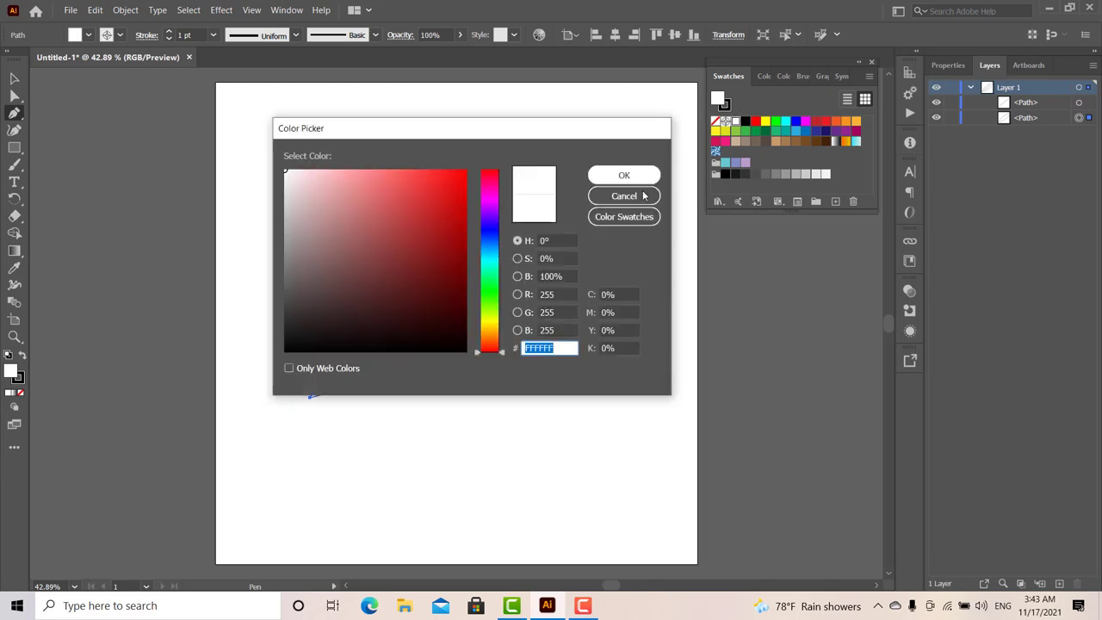
{"action": "left_click", "coordinate": [629, 196]}
{"action": "left_click", "coordinate": [755, 122]}
{"action": "left_click", "coordinate": [785, 121]}
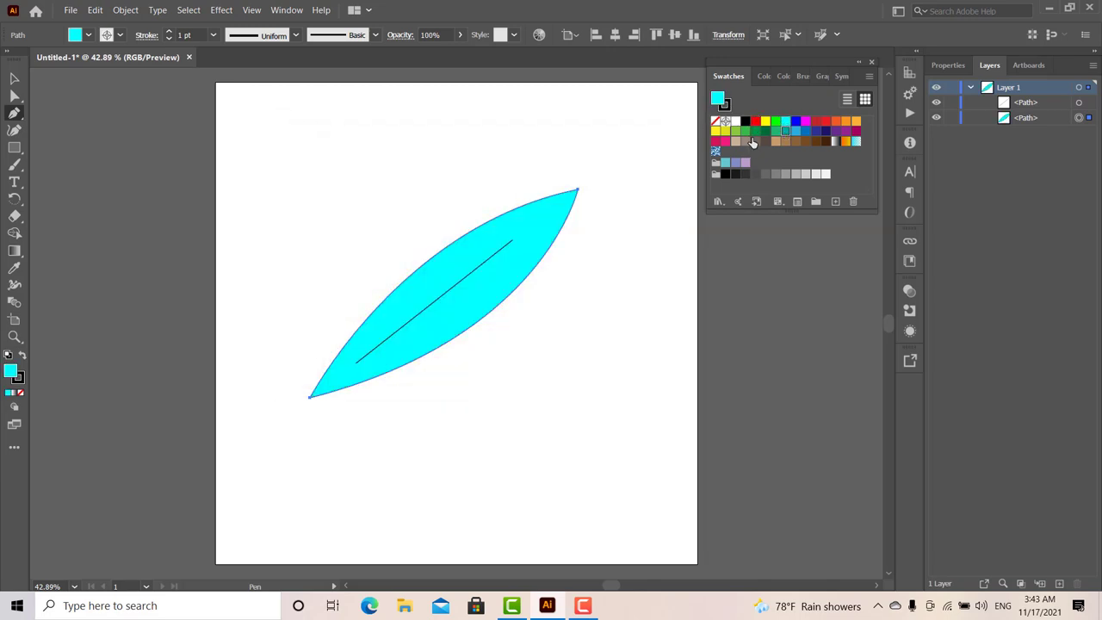
{"action": "left_click", "coordinate": [786, 131]}
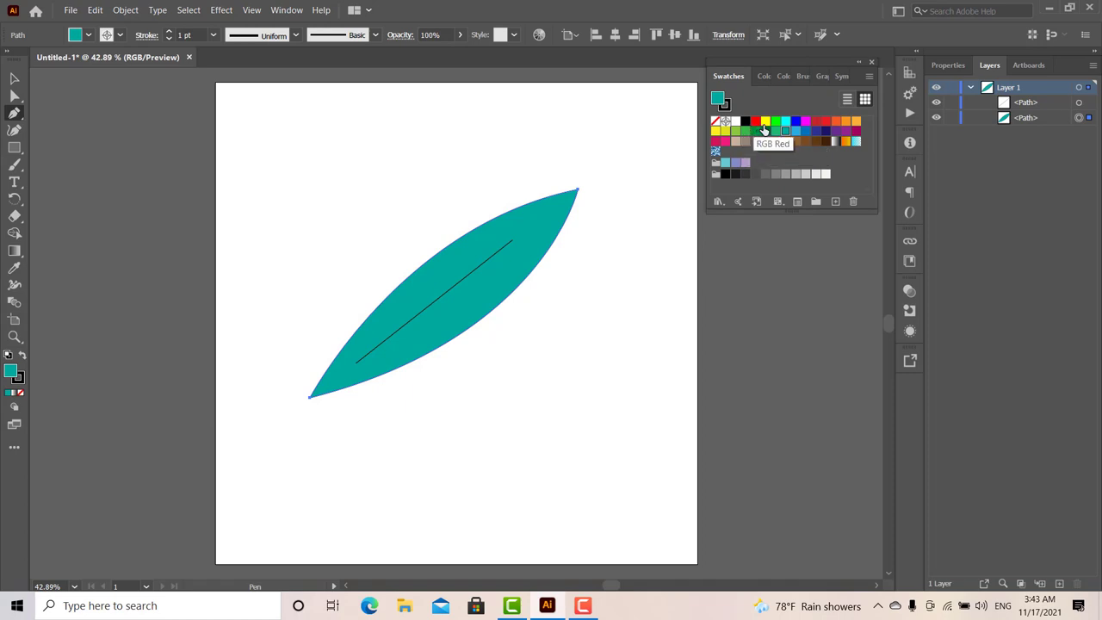
{"action": "left_click", "coordinate": [755, 122]}
{"action": "left_click", "coordinate": [765, 122]}
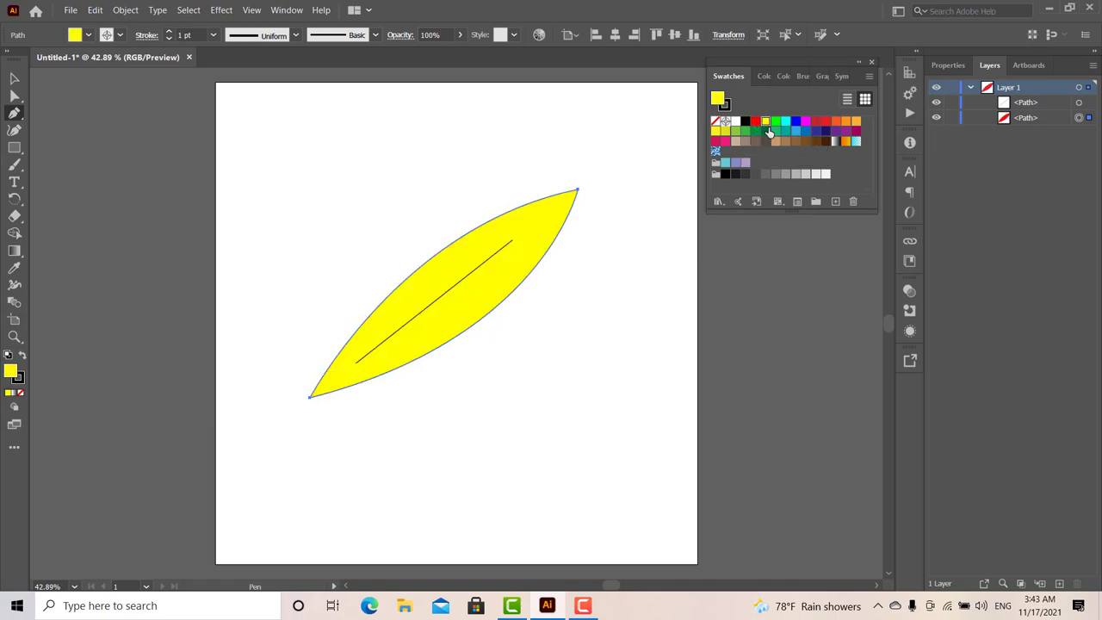
{"action": "left_click", "coordinate": [776, 121]}
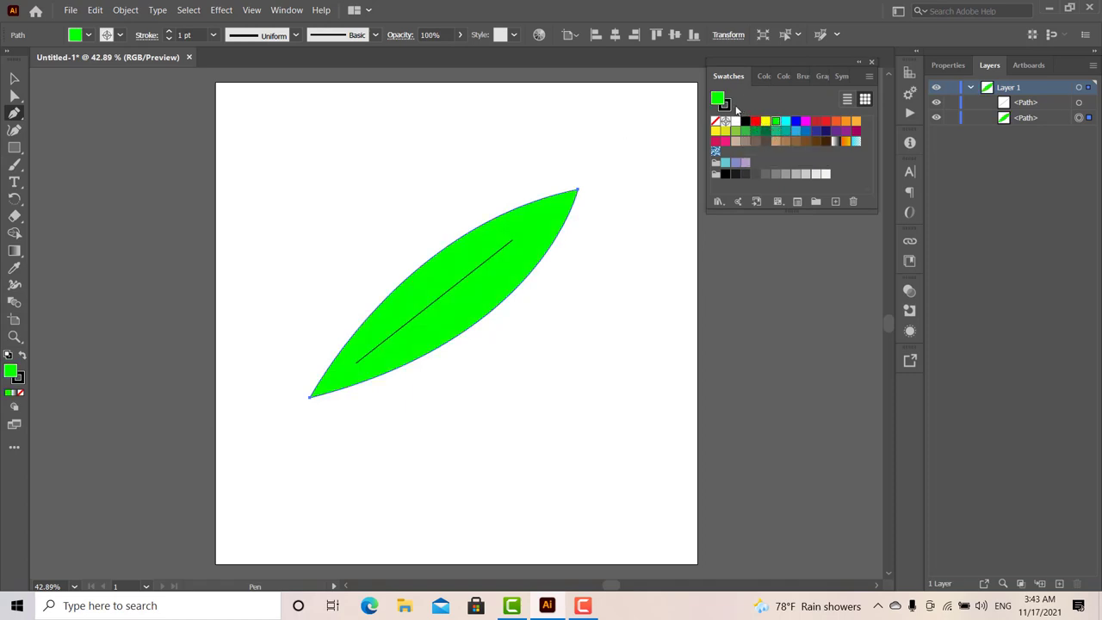
Step: Make the stroke the active color attribute and set the leaf outline's stroke weight to 5 pt
{"action": "left_click", "coordinate": [729, 108]}
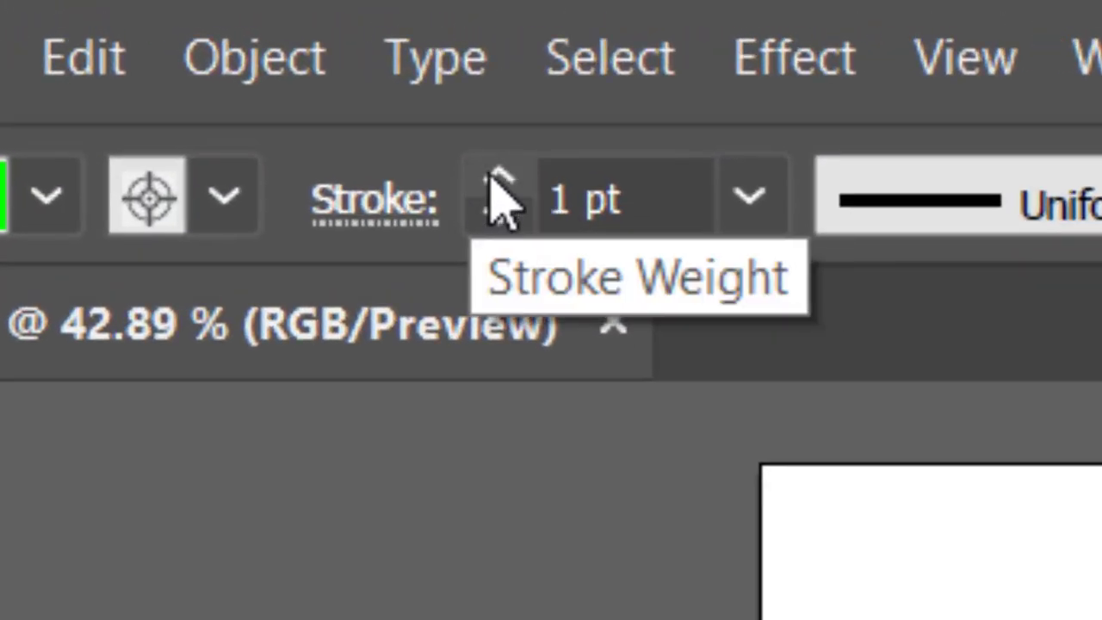
{"action": "left_click", "coordinate": [501, 179]}
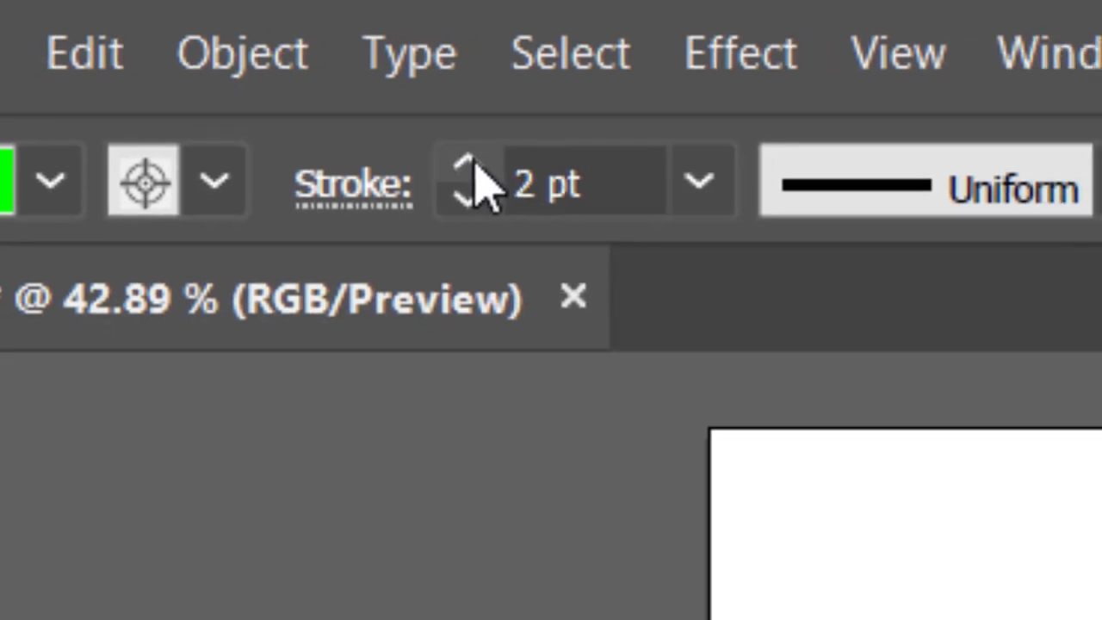
{"action": "left_click", "coordinate": [501, 179]}
{"action": "left_click", "coordinate": [501, 179]}
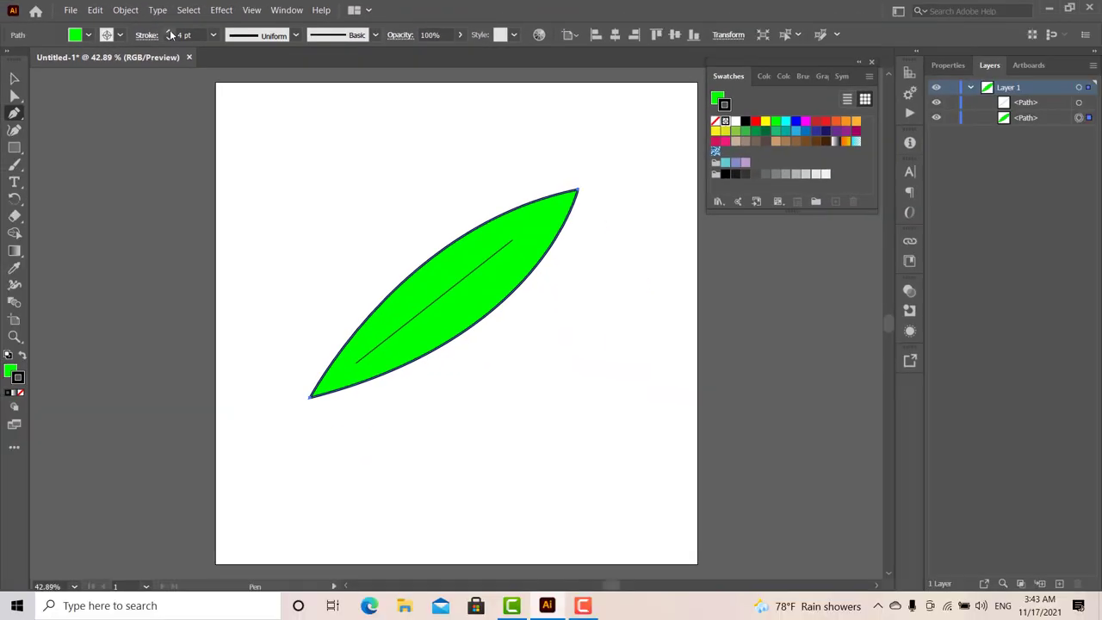
{"action": "left_click", "coordinate": [169, 32]}
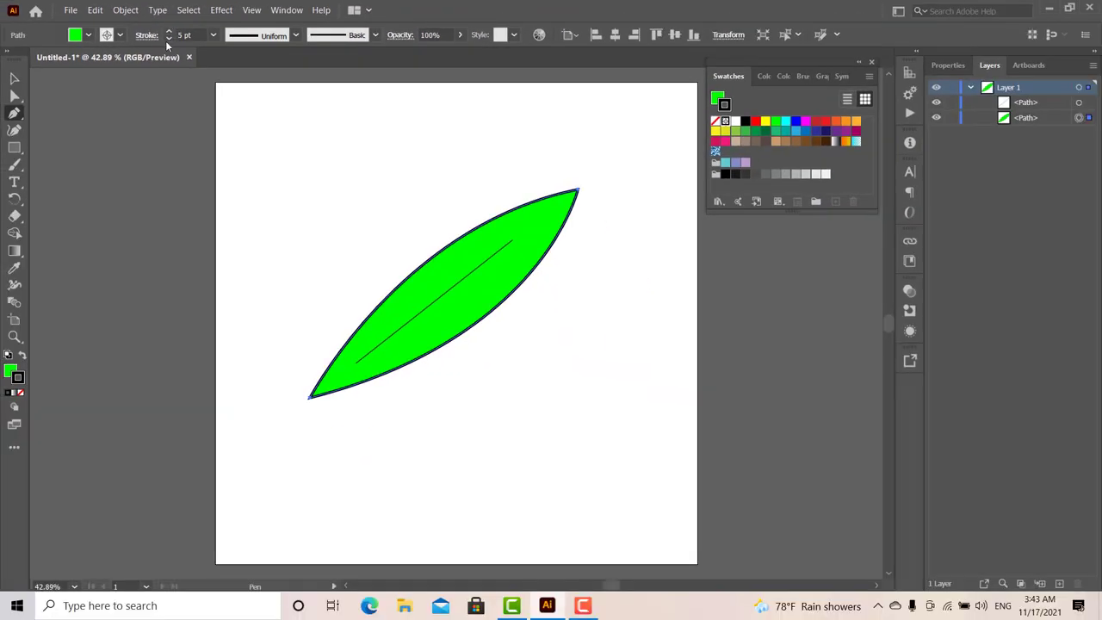
Step: Select the straight vein path inside the leaf and set its stroke weight to 5 pt
{"action": "left_click", "coordinate": [1079, 102]}
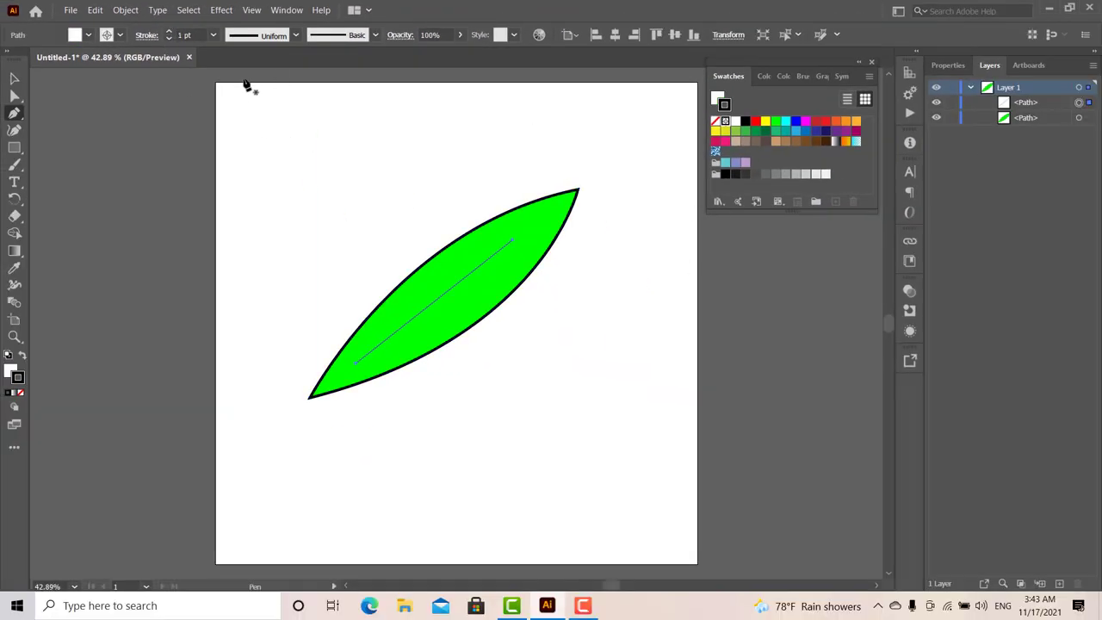
{"action": "left_click", "coordinate": [170, 32]}
{"action": "left_click", "coordinate": [170, 32]}
{"action": "left_click", "coordinate": [170, 32]}
{"action": "left_click", "coordinate": [170, 32]}
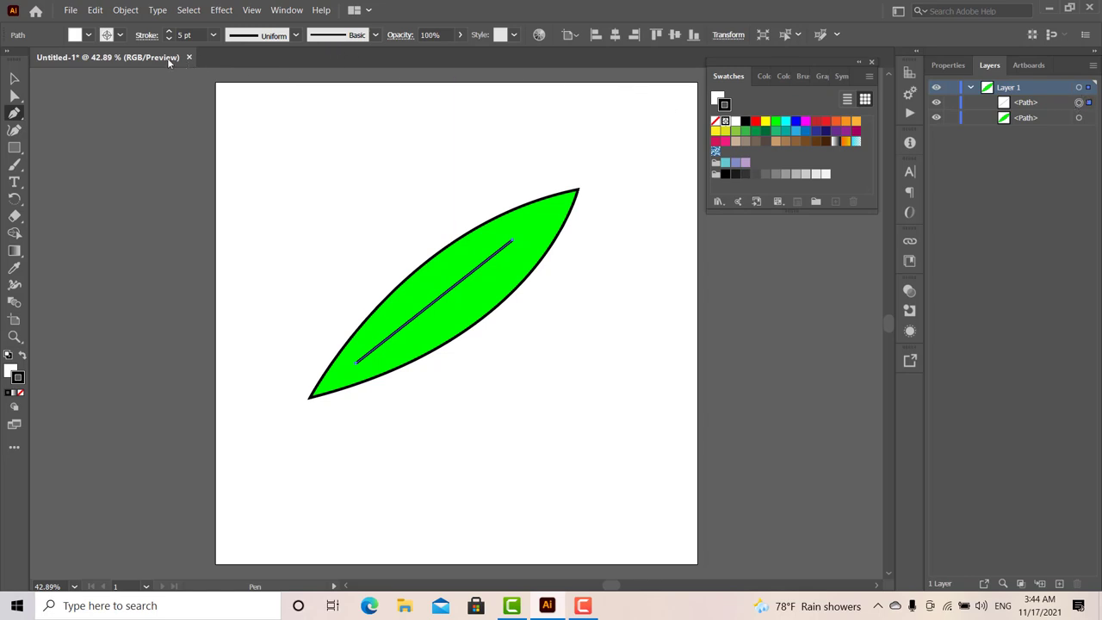
{"action": "left_click", "coordinate": [212, 34]}
{"action": "left_click", "coordinate": [213, 34]}
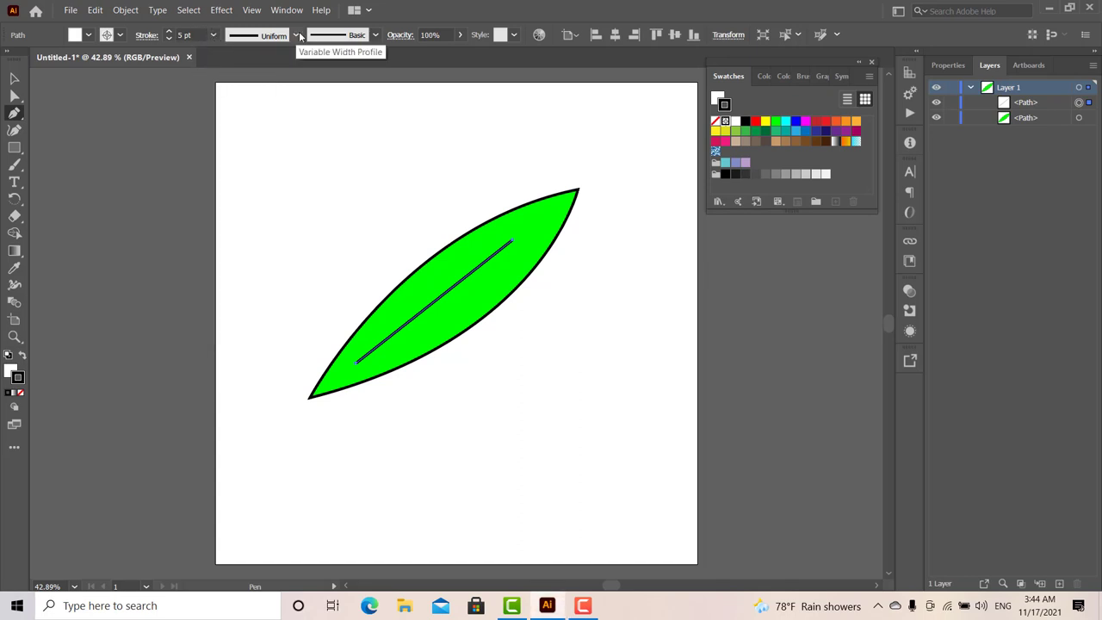
Step: Try the lens-shaped and flat-sided pointed variable width profiles on the vein line, ending with the lens-shaped one
{"action": "left_click", "coordinate": [295, 34]}
{"action": "left_click", "coordinate": [272, 81]}
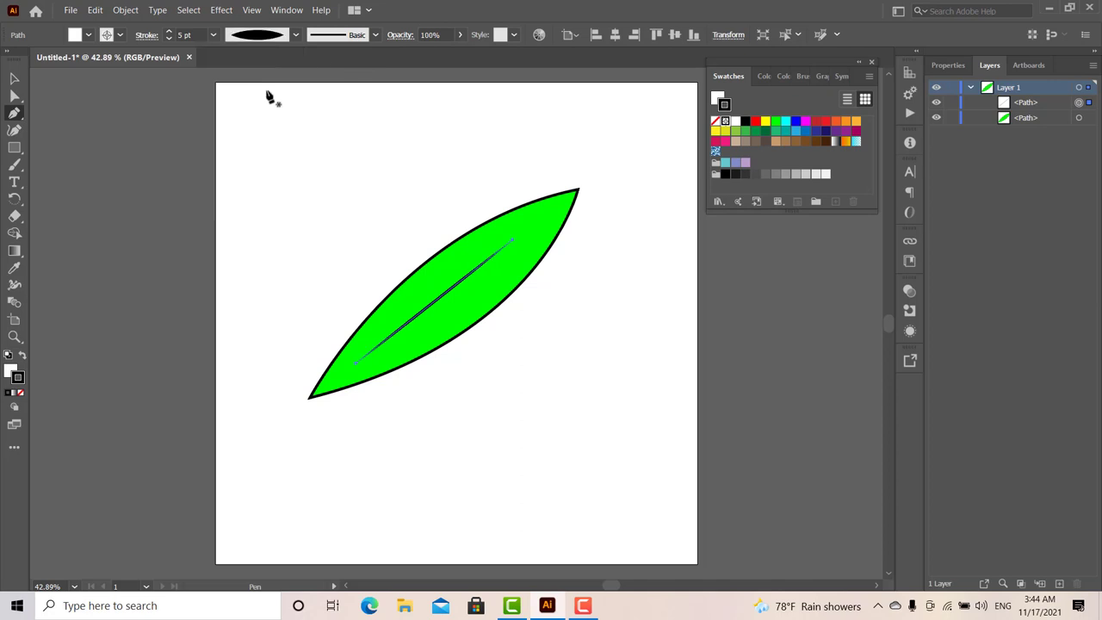
{"action": "left_click", "coordinate": [296, 35]}
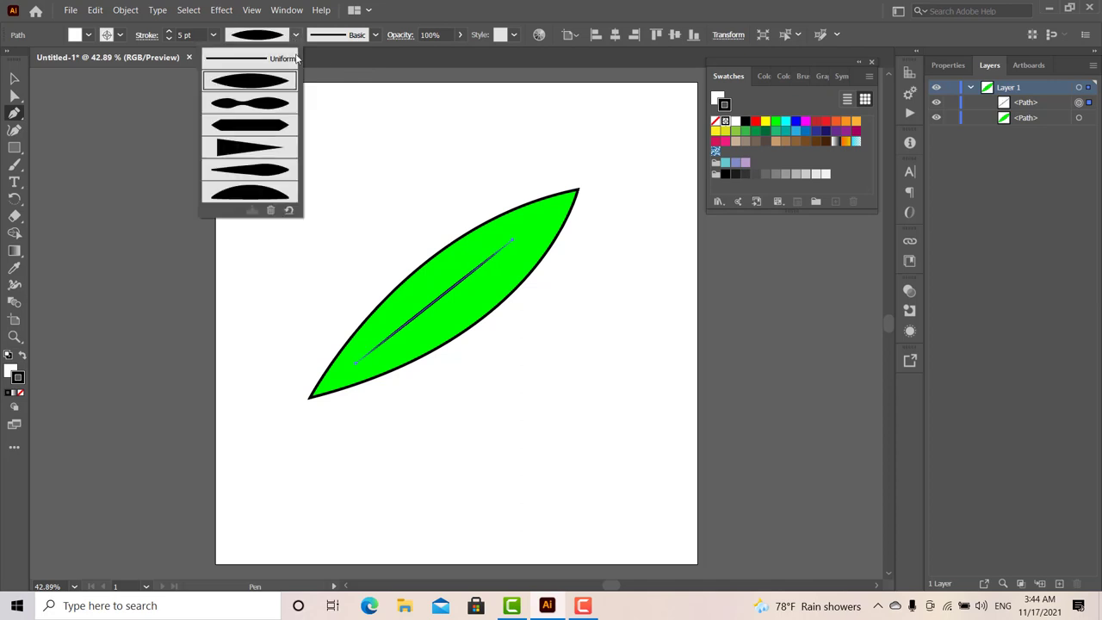
{"action": "left_click", "coordinate": [273, 126]}
{"action": "left_click", "coordinate": [294, 36]}
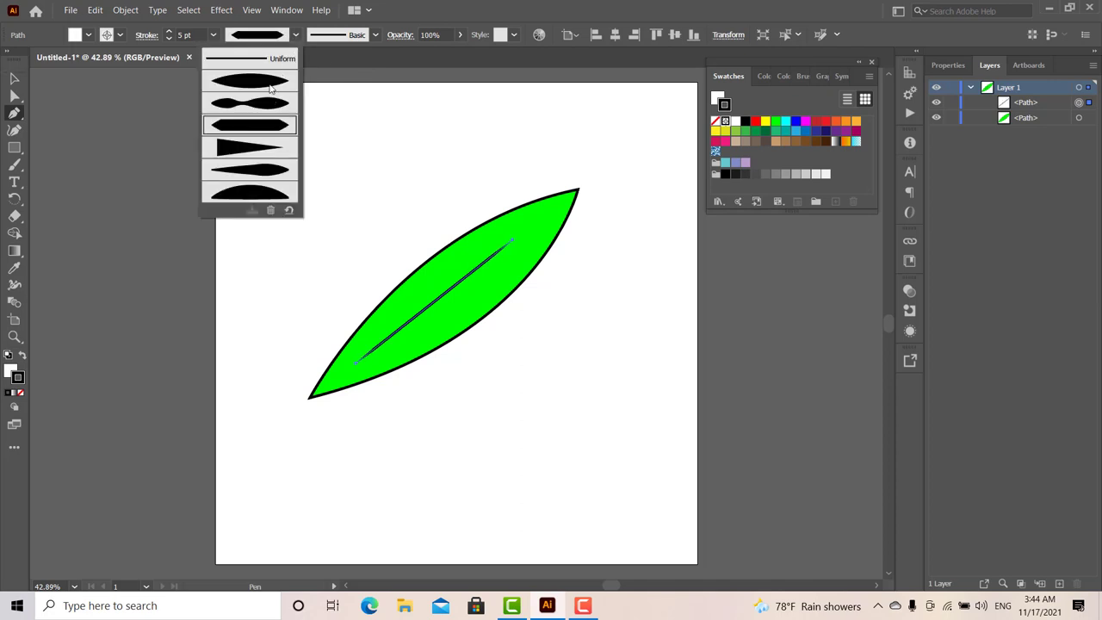
{"action": "left_click", "coordinate": [270, 87]}
Step: Compare the flat-sided pointed width profile on the enlarged vein line and return the profile to Uniform
{"action": "key", "text": "z"}
{"action": "left_click_drag", "start_coordinate": [457, 278], "coordinate": [417, 343]}
{"action": "left_click", "coordinate": [295, 35]}
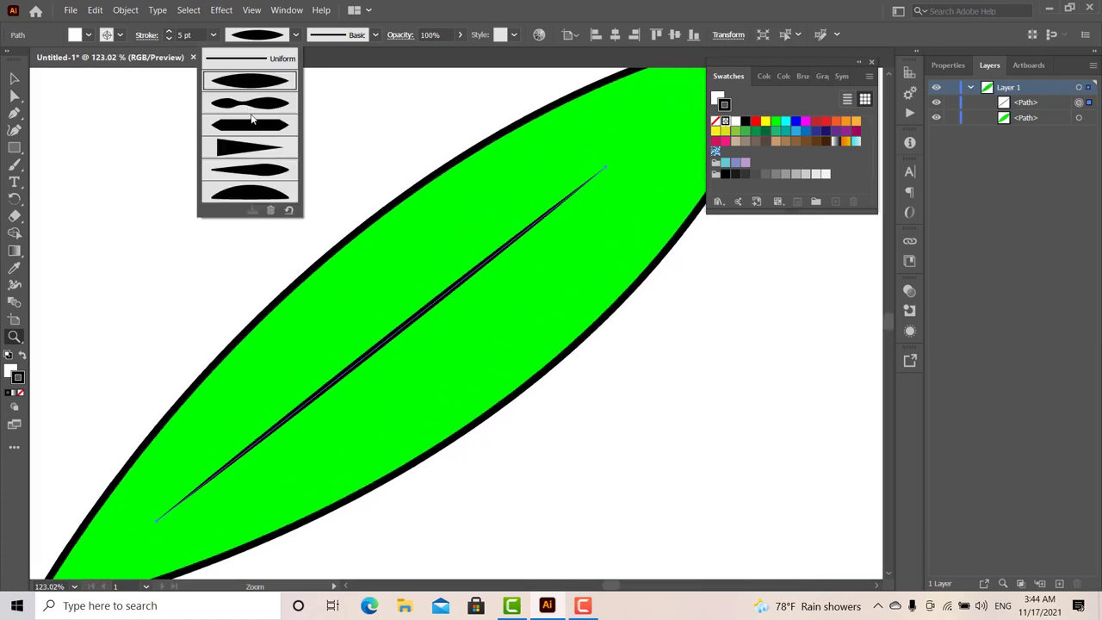
{"action": "left_click", "coordinate": [245, 129]}
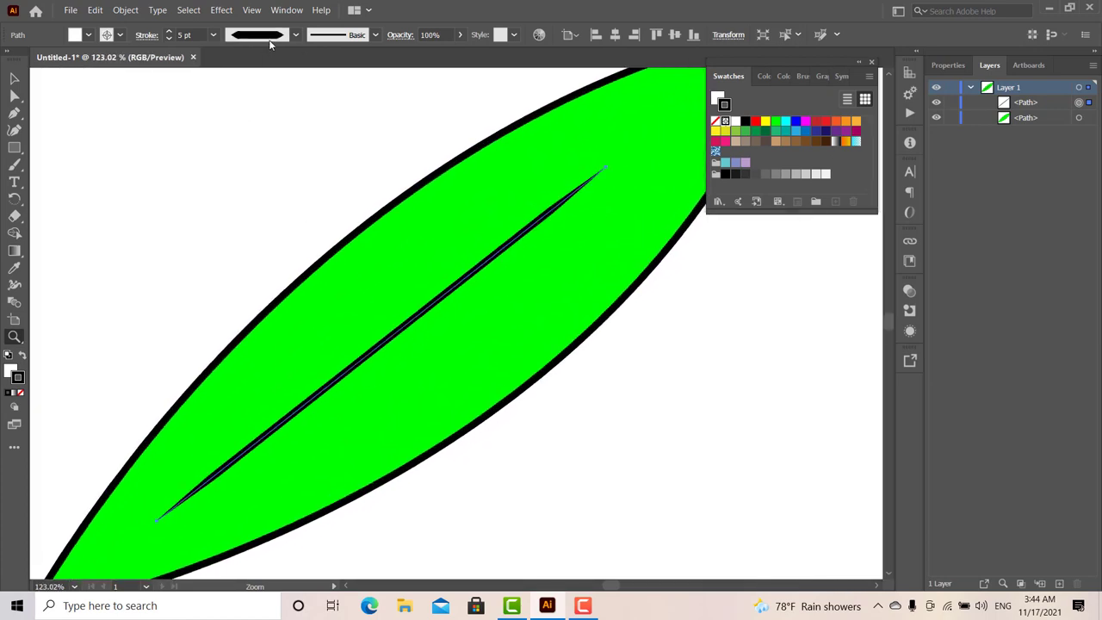
{"action": "left_click", "coordinate": [294, 36]}
{"action": "left_click", "coordinate": [254, 58]}
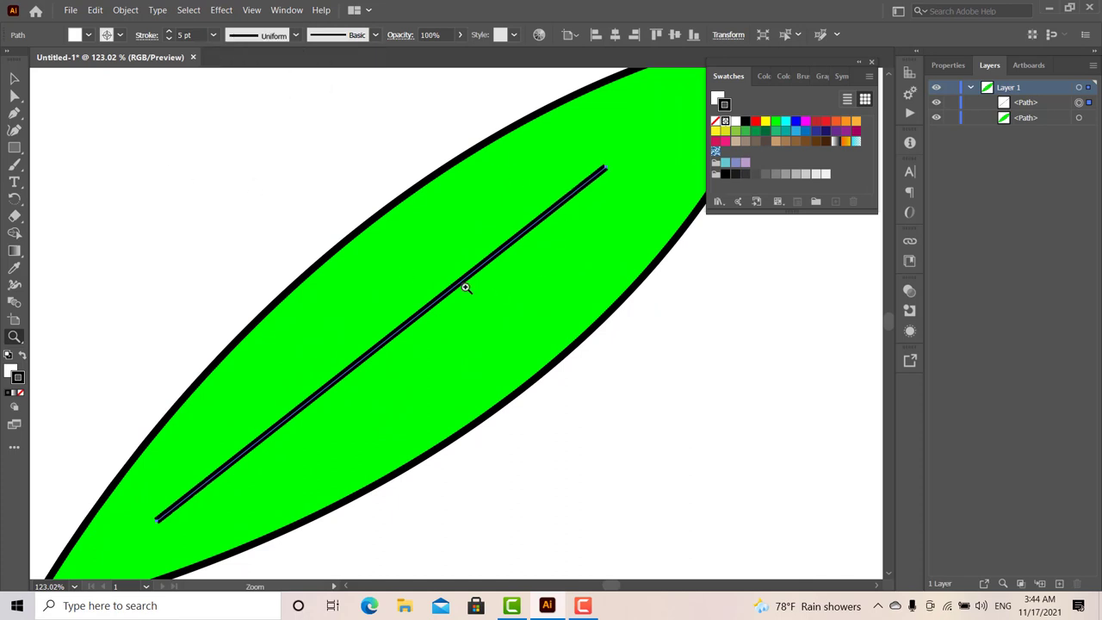
Step: Try the rough charcoal brush on the vein line and switch it back to the Basic brush
{"action": "left_click", "coordinate": [376, 35]}
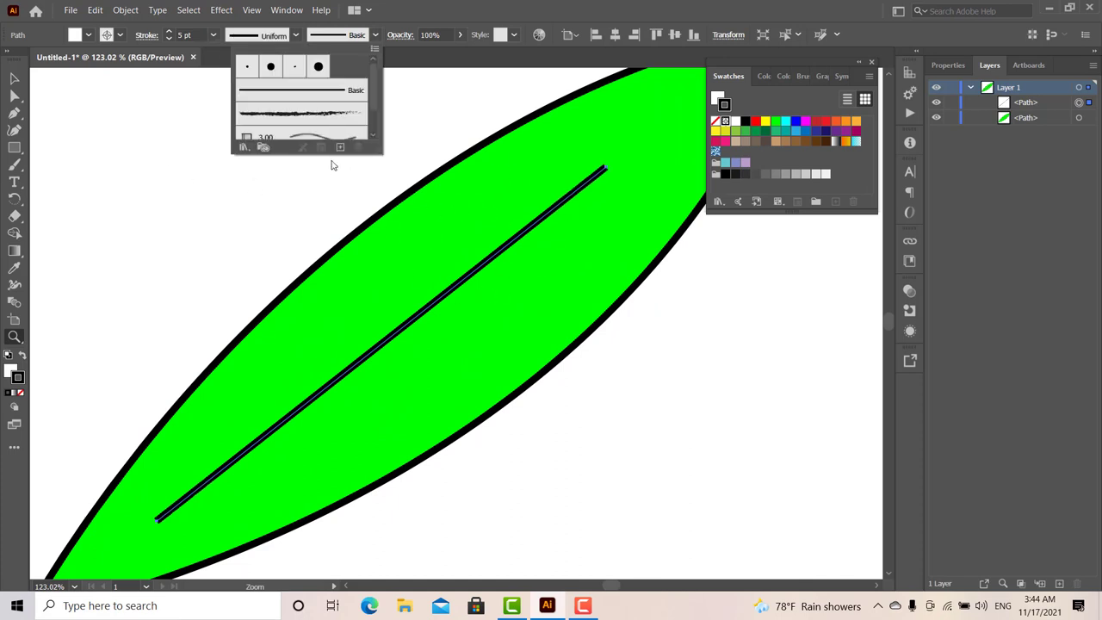
{"action": "left_click", "coordinate": [301, 113]}
{"action": "left_click", "coordinate": [312, 88]}
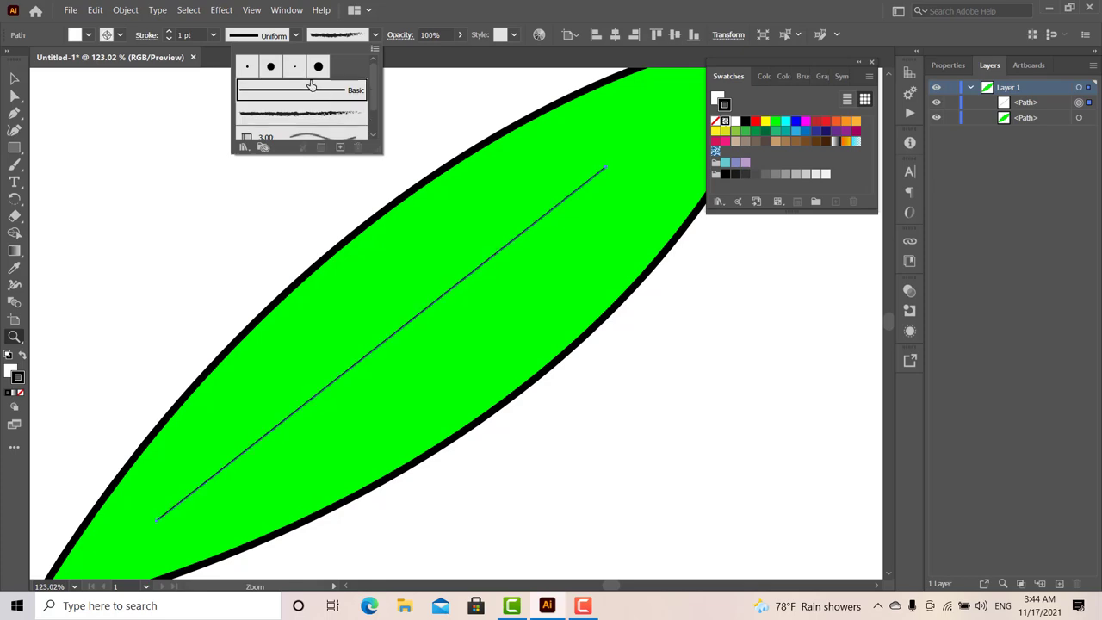
{"action": "left_click", "coordinate": [374, 35]}
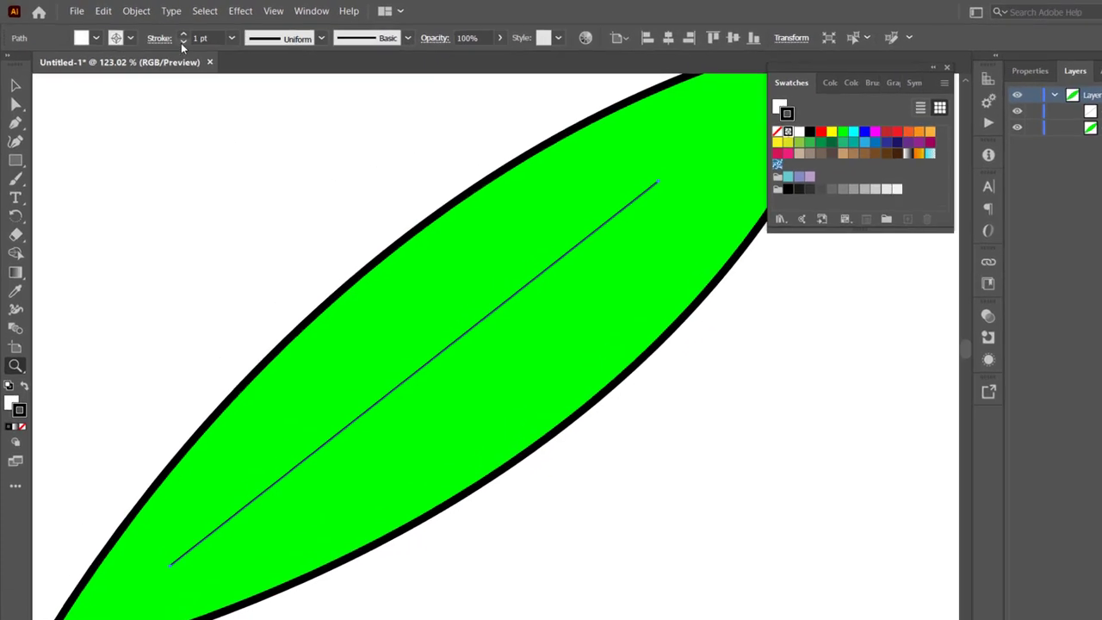
Step: Set the vein line's stroke weight to 3 pt and give it a round cap, keeping the miter corner
{"action": "left_click", "coordinate": [169, 31]}
{"action": "left_click", "coordinate": [169, 31]}
{"action": "left_click", "coordinate": [146, 35]}
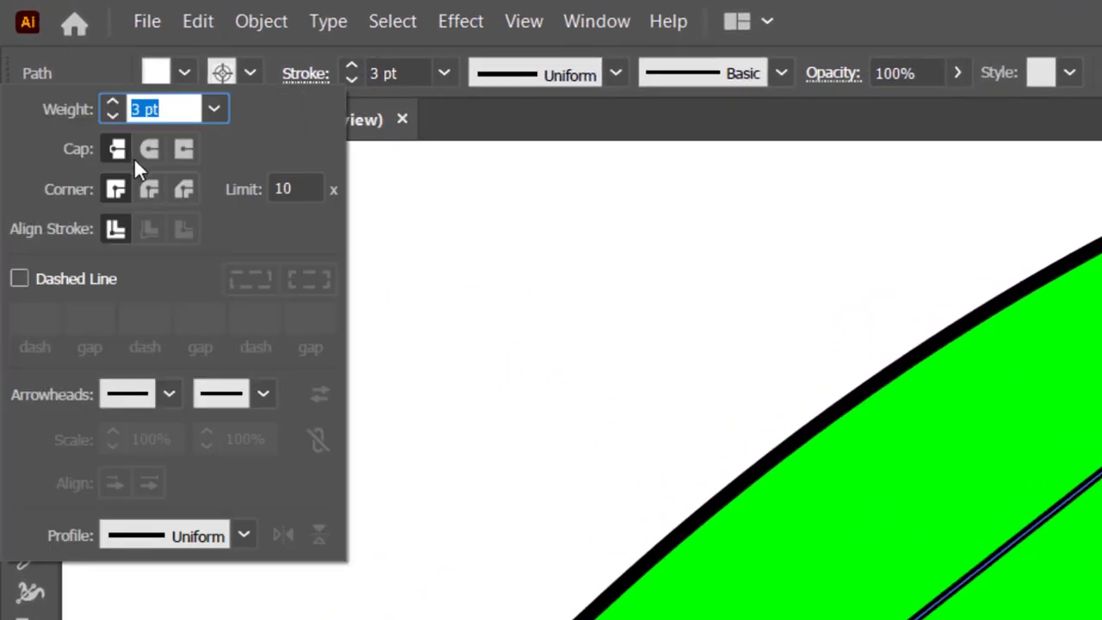
{"action": "left_click", "coordinate": [149, 189]}
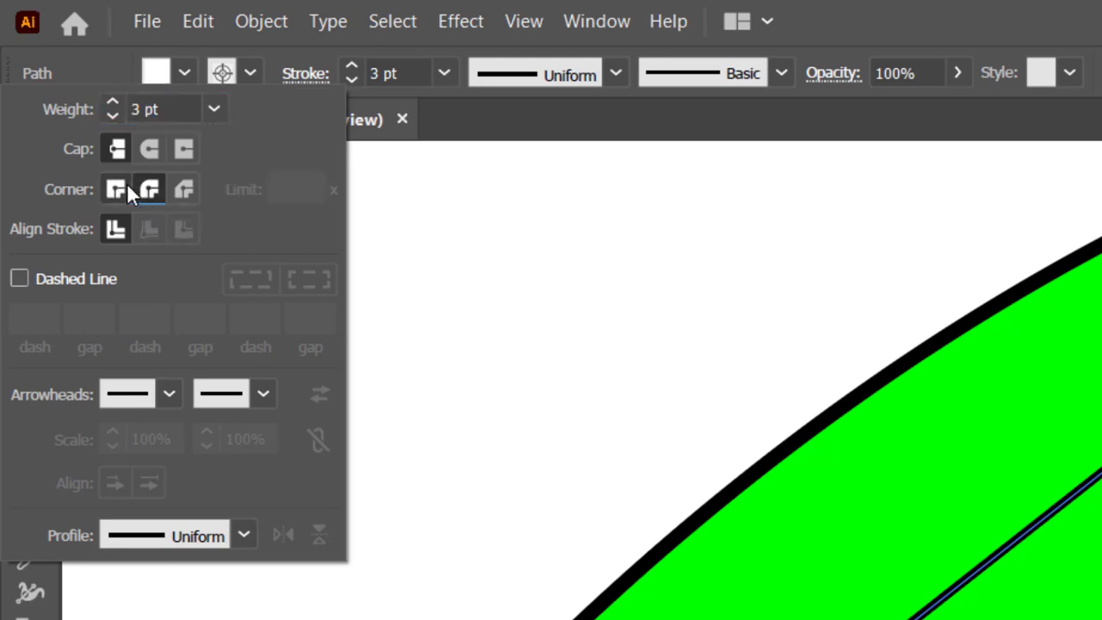
{"action": "left_click", "coordinate": [126, 186]}
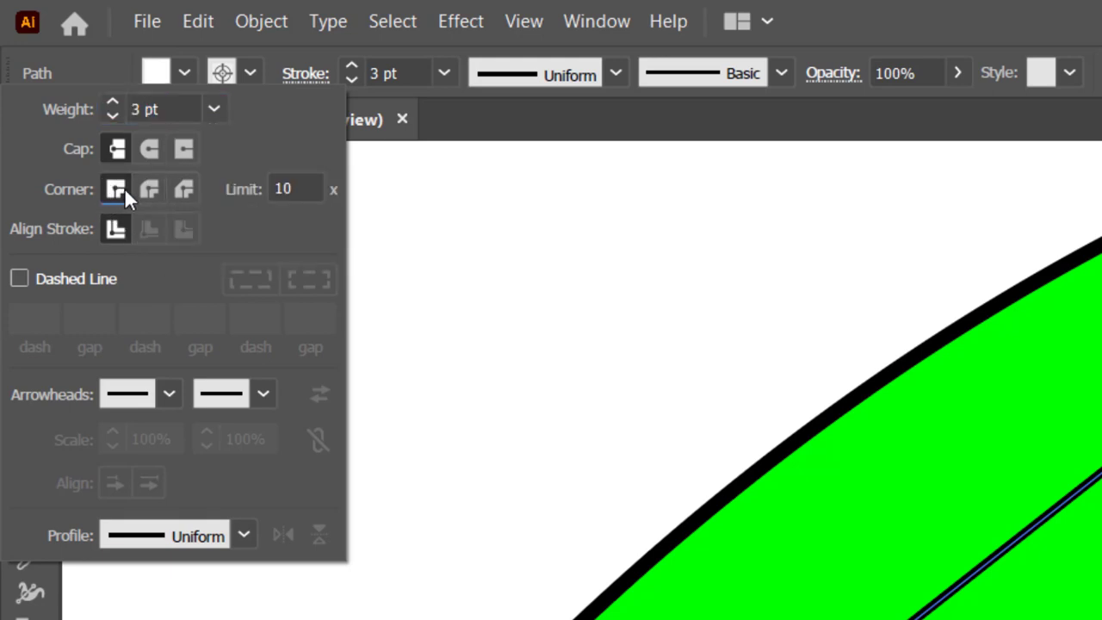
{"action": "left_click", "coordinate": [148, 150]}
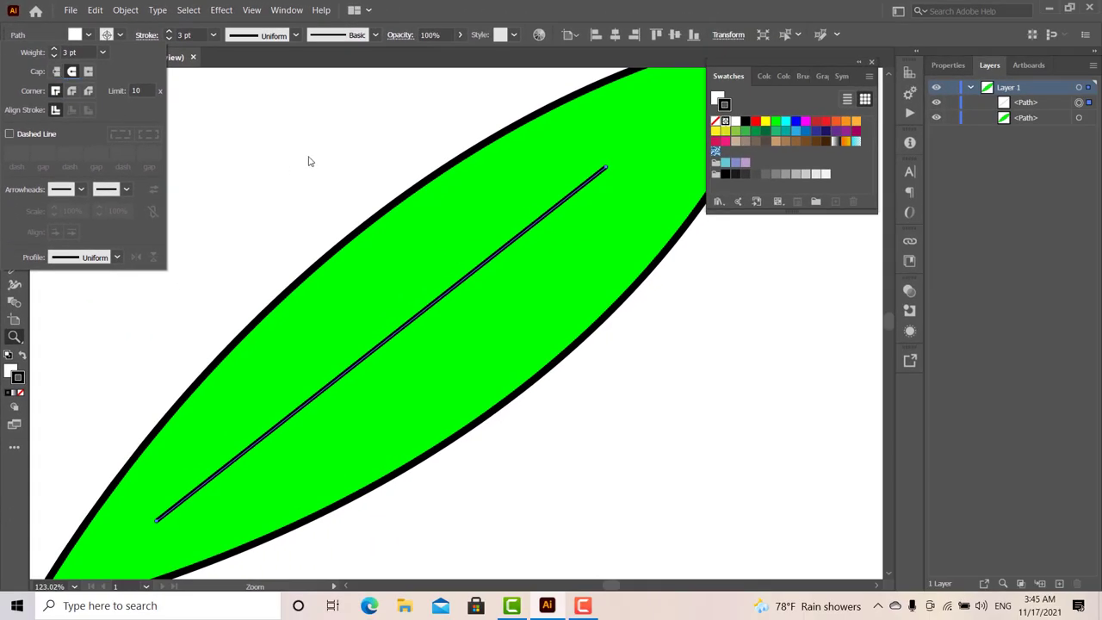
Step: Compare the butt, round and projecting caps at the vein line's upper end and apply the projecting cap
{"action": "mouse_move", "coordinate": [597, 182]}
{"action": "left_mouse_down"}
{"action": "mouse_move", "coordinate": [645, 175]}
{"action": "mouse_move", "coordinate": [517, 215]}
{"action": "left_mouse_up"}
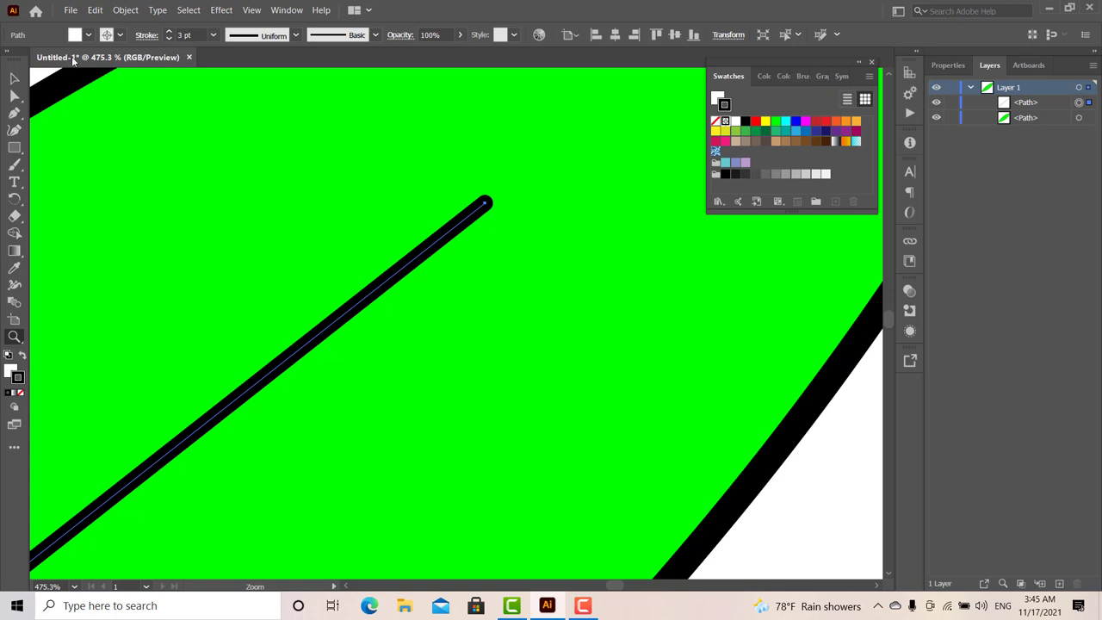
{"action": "left_click", "coordinate": [146, 35]}
{"action": "left_click", "coordinate": [55, 71]}
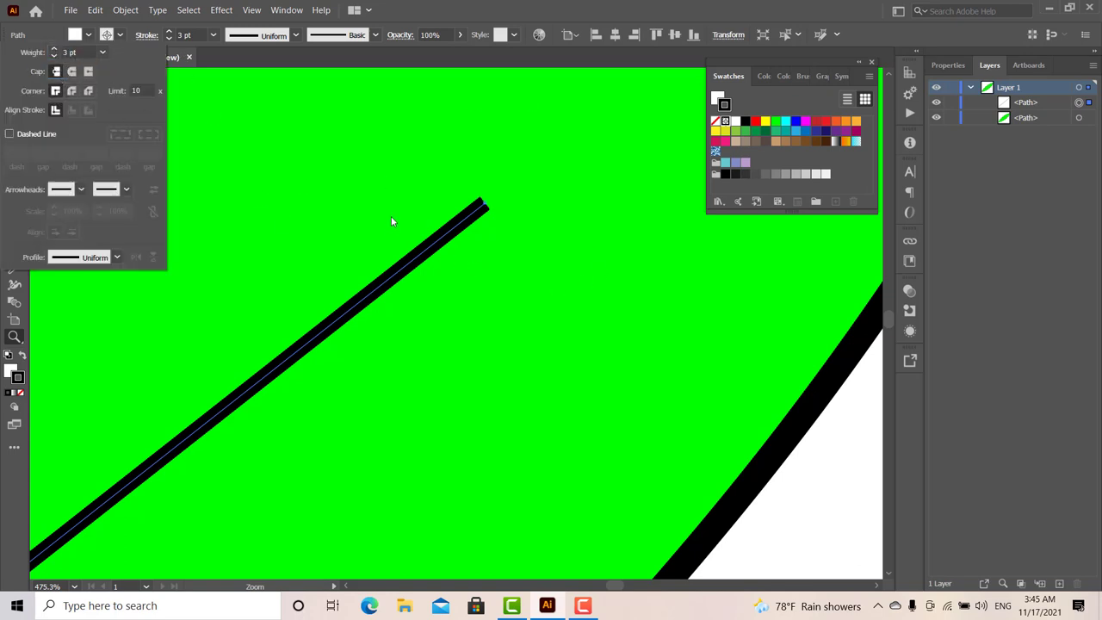
{"action": "left_click", "coordinate": [88, 72]}
{"action": "left_click", "coordinate": [72, 72]}
{"action": "left_click", "coordinate": [55, 71]}
{"action": "left_click", "coordinate": [89, 73]}
Step: Deselect the vein line and bring the whole leaf into view to check the finished strokes
{"action": "left_click", "coordinate": [507, 386], "text": "alt"}
{"action": "left_click", "coordinate": [553, 347], "text": "alt"}
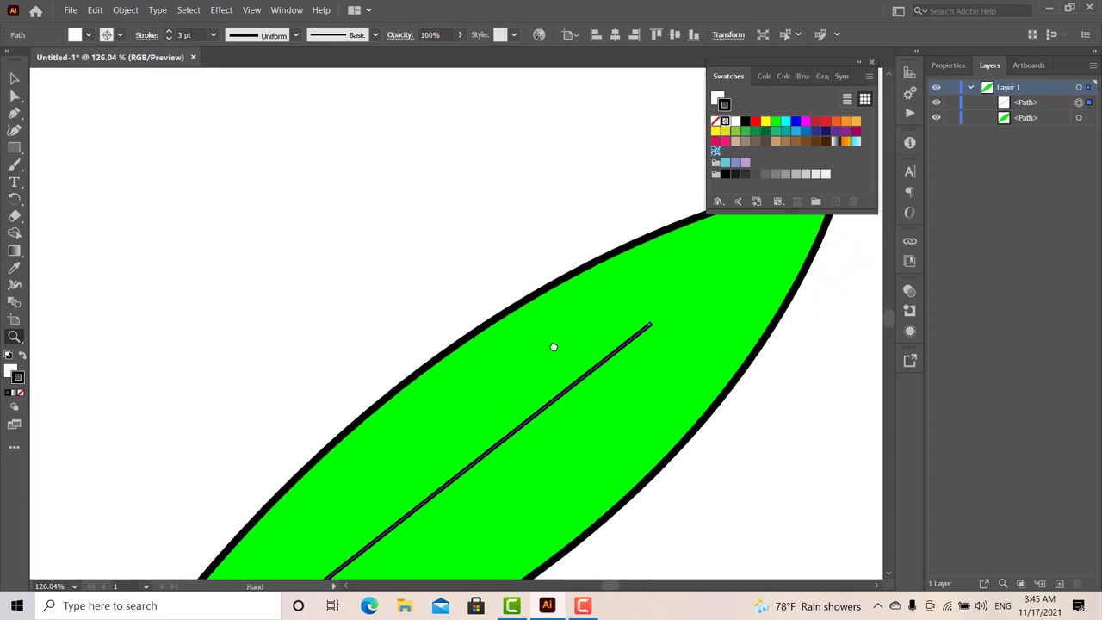
{"action": "left_click", "coordinate": [505, 370], "text": "alt"}
{"action": "left_click", "coordinate": [505, 370], "text": "alt"}
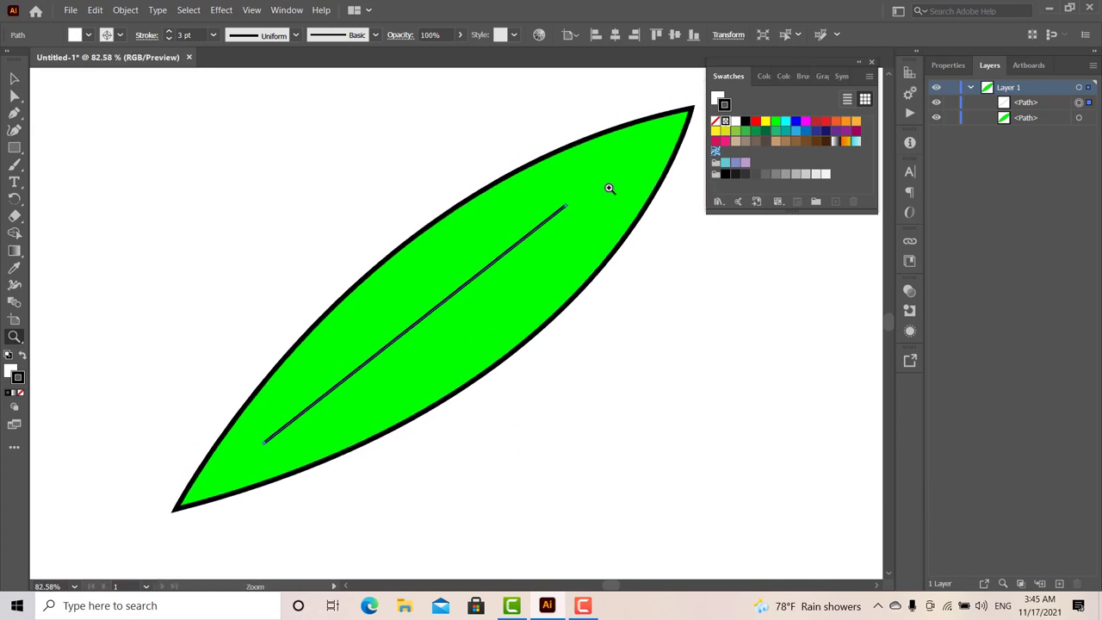
{"action": "key", "text": "ctrl+shift+a"}
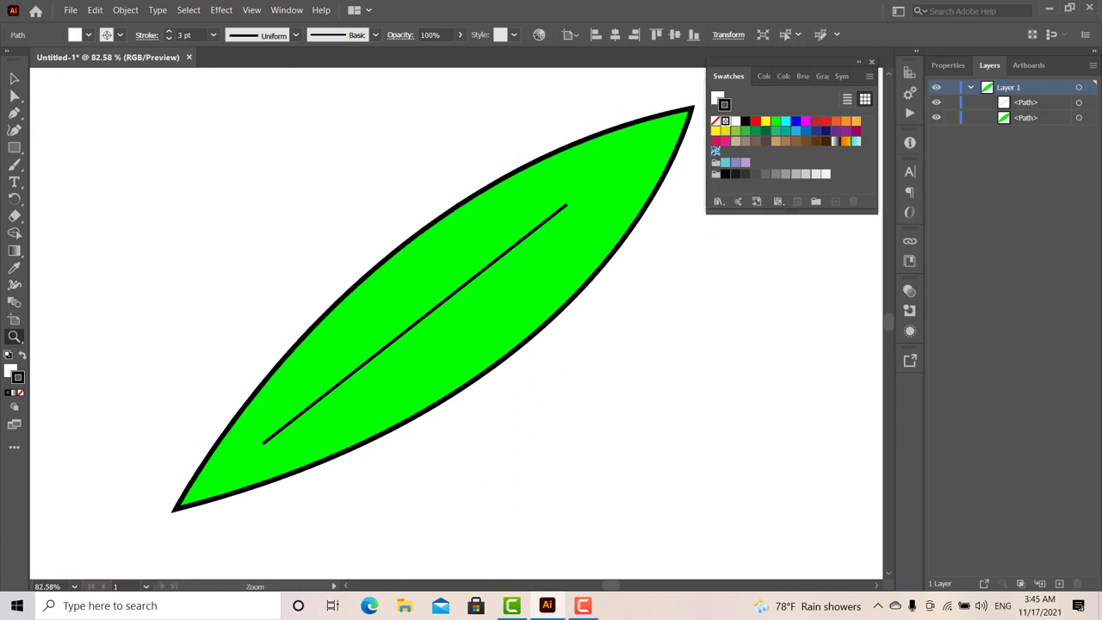
{"action": "left_click", "coordinate": [519, 355], "text": "alt"}
{"action": "left_click", "coordinate": [523, 359], "text": "alt"}
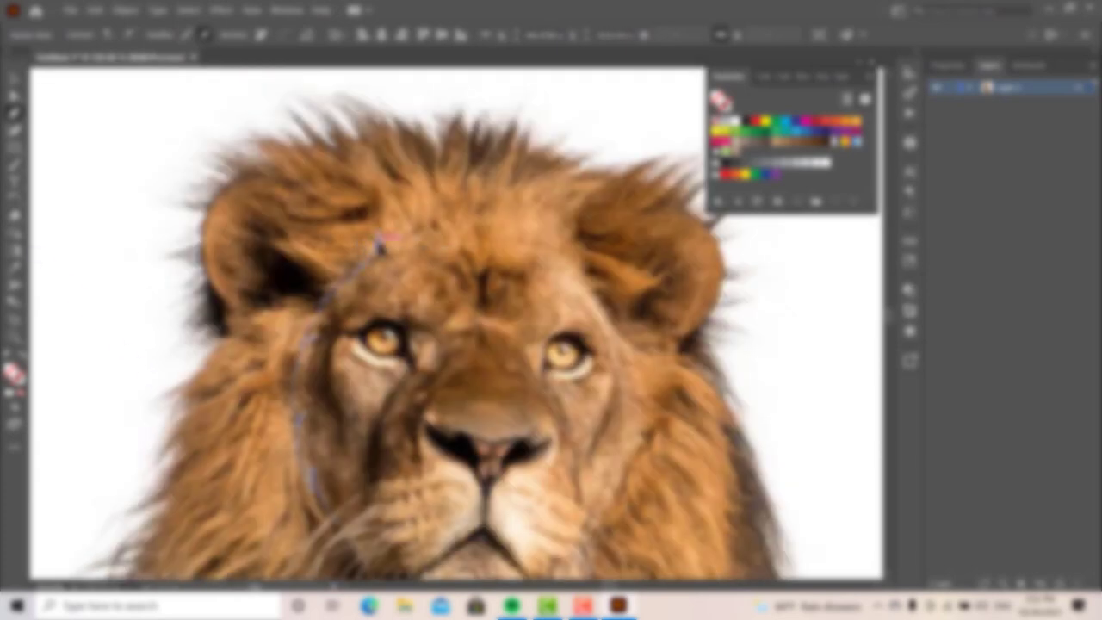
Step: Trace the outline of the lion's face over the photo with the Pen tool and begin outlining one eye
{"action": "left_click", "coordinate": [433, 216]}
{"action": "scroll", "coordinate": [474, 228], "scroll_direction": "down", "scroll_amount": 3}
{"action": "scroll", "coordinate": [558, 201], "scroll_direction": "right", "scroll_amount": 3}
{"action": "left_click_drag", "start_coordinate": [469, 262], "coordinate": [550, 235]}
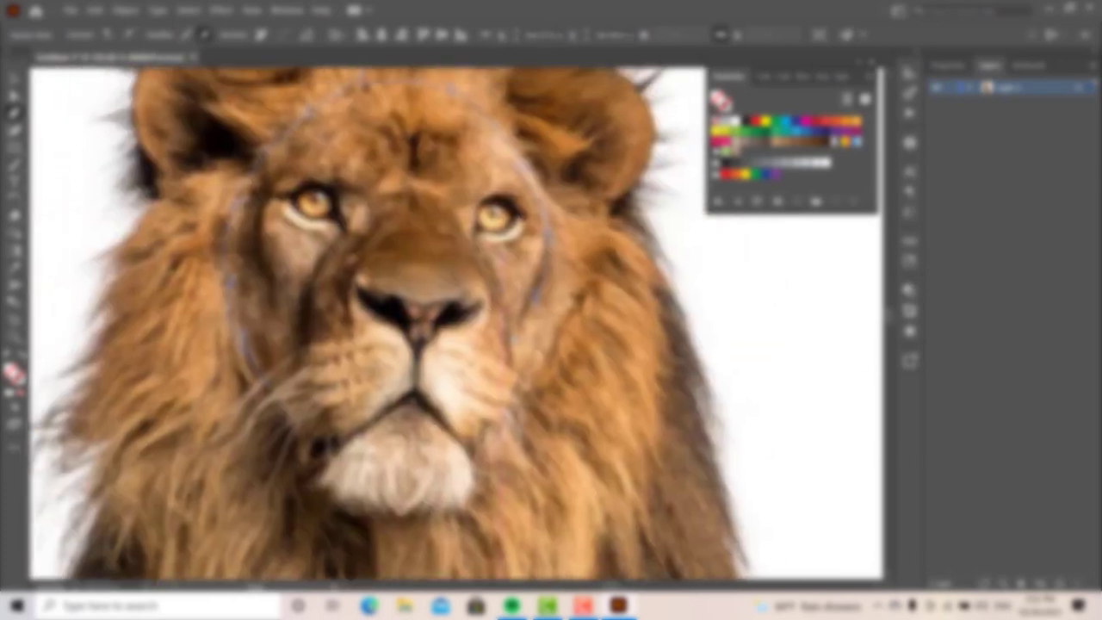
{"action": "left_click_drag", "start_coordinate": [527, 323], "coordinate": [459, 240]}
{"action": "key", "text": "ctrl+0"}
{"action": "key", "text": "ctrl+plus"}
{"action": "key", "text": "ctrl+shift+a"}
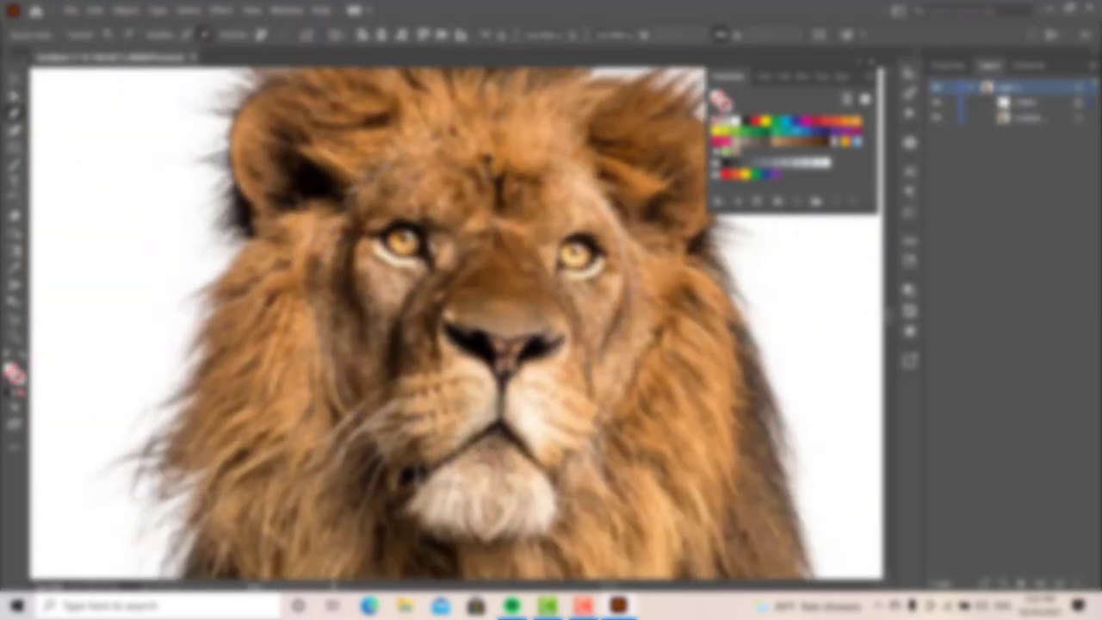
{"action": "left_click_drag", "start_coordinate": [569, 165], "coordinate": [520, 252]}
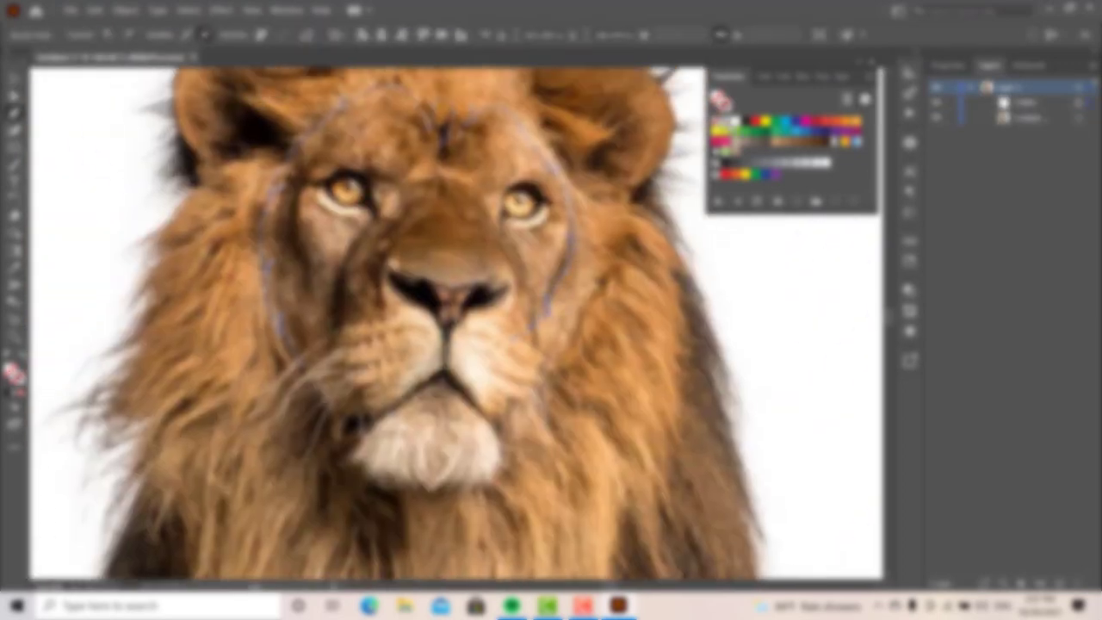
{"action": "key", "text": "ctrl+minus"}
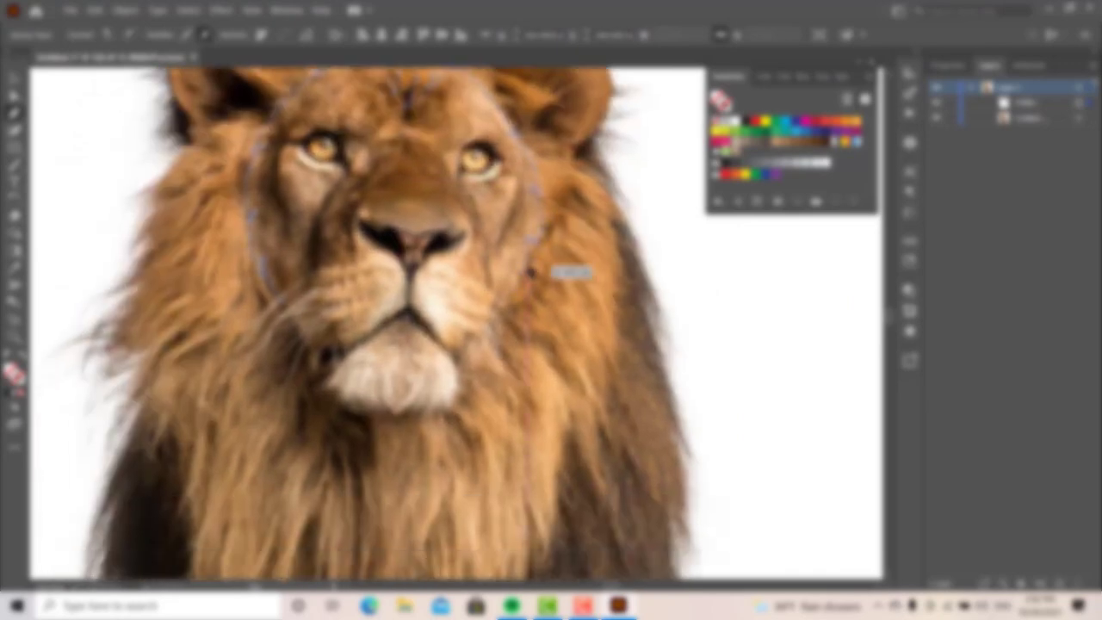
{"action": "key", "text": "ctrl+plus"}
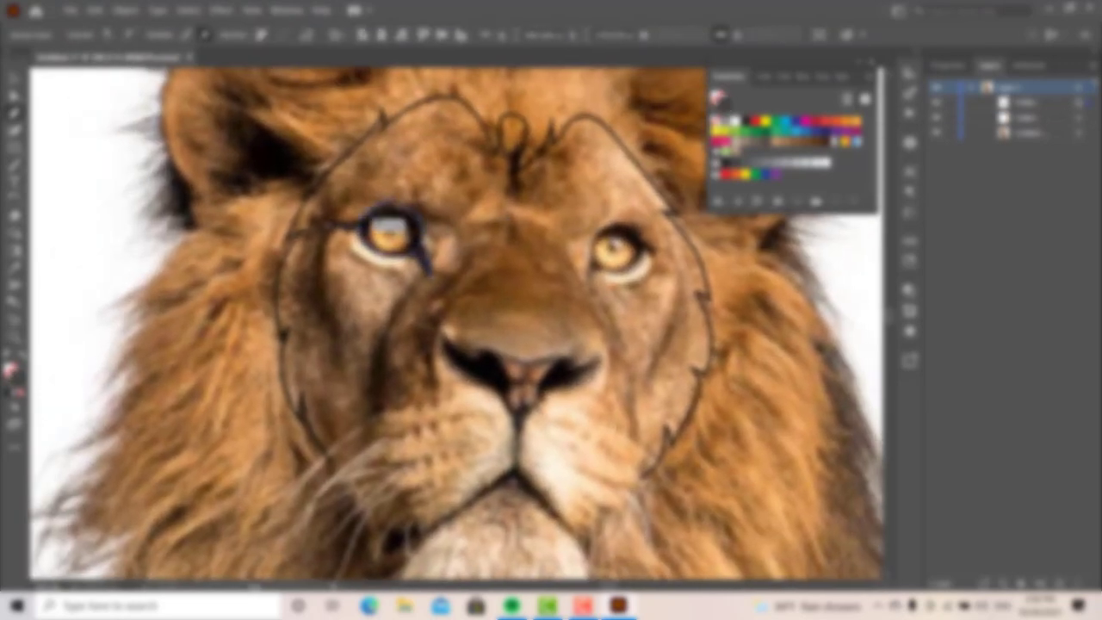